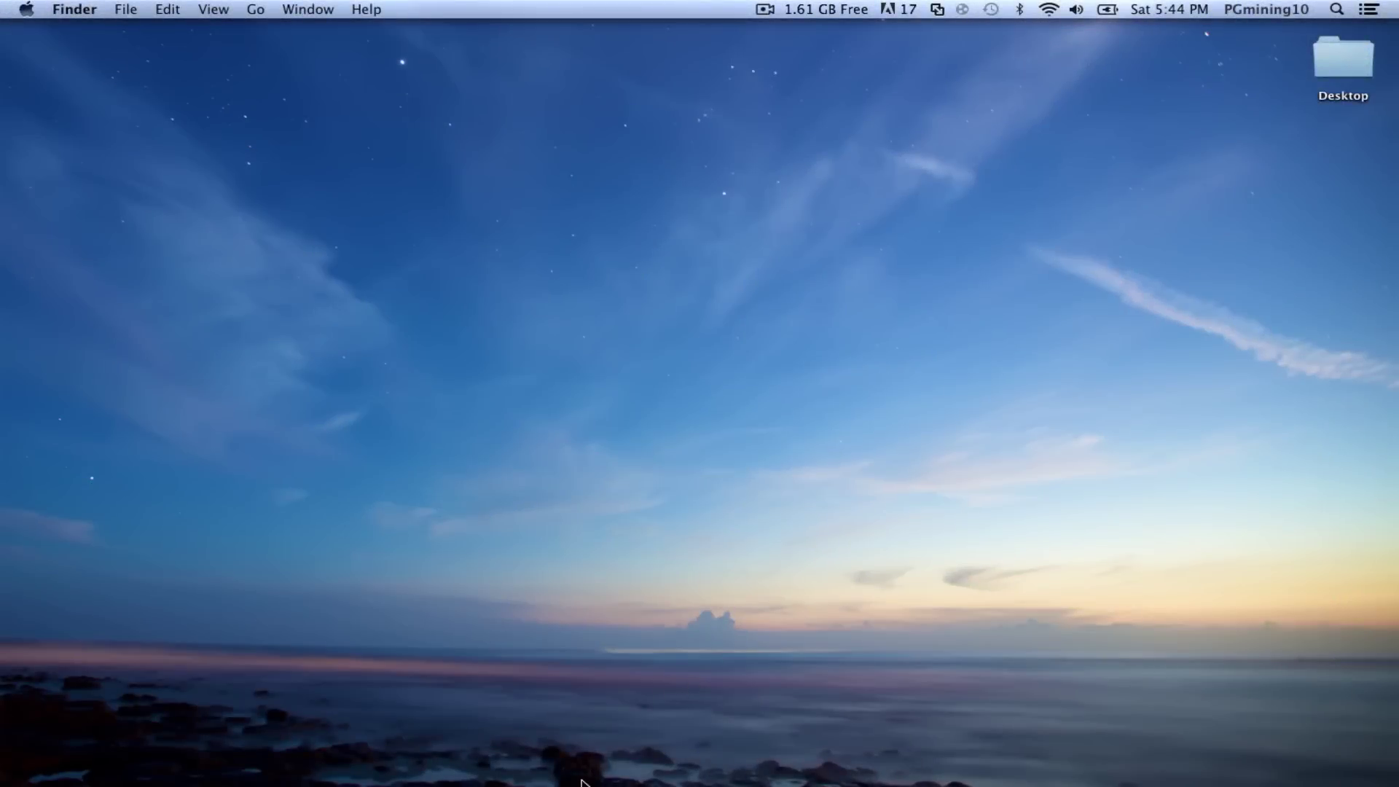
- Switch to Safari and load feed-the-beast.com in an empty tab
mouse_move(567, 785)
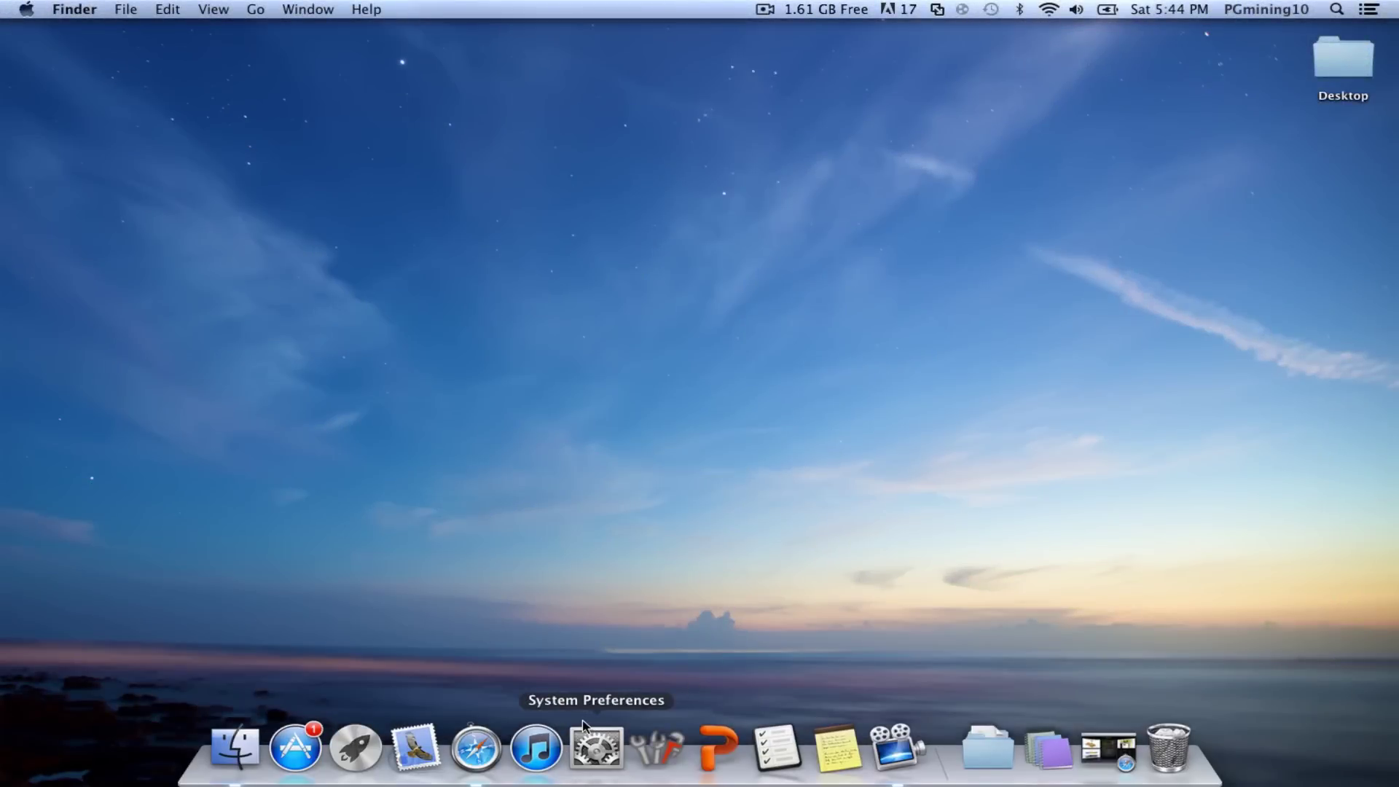
left_click(475, 745)
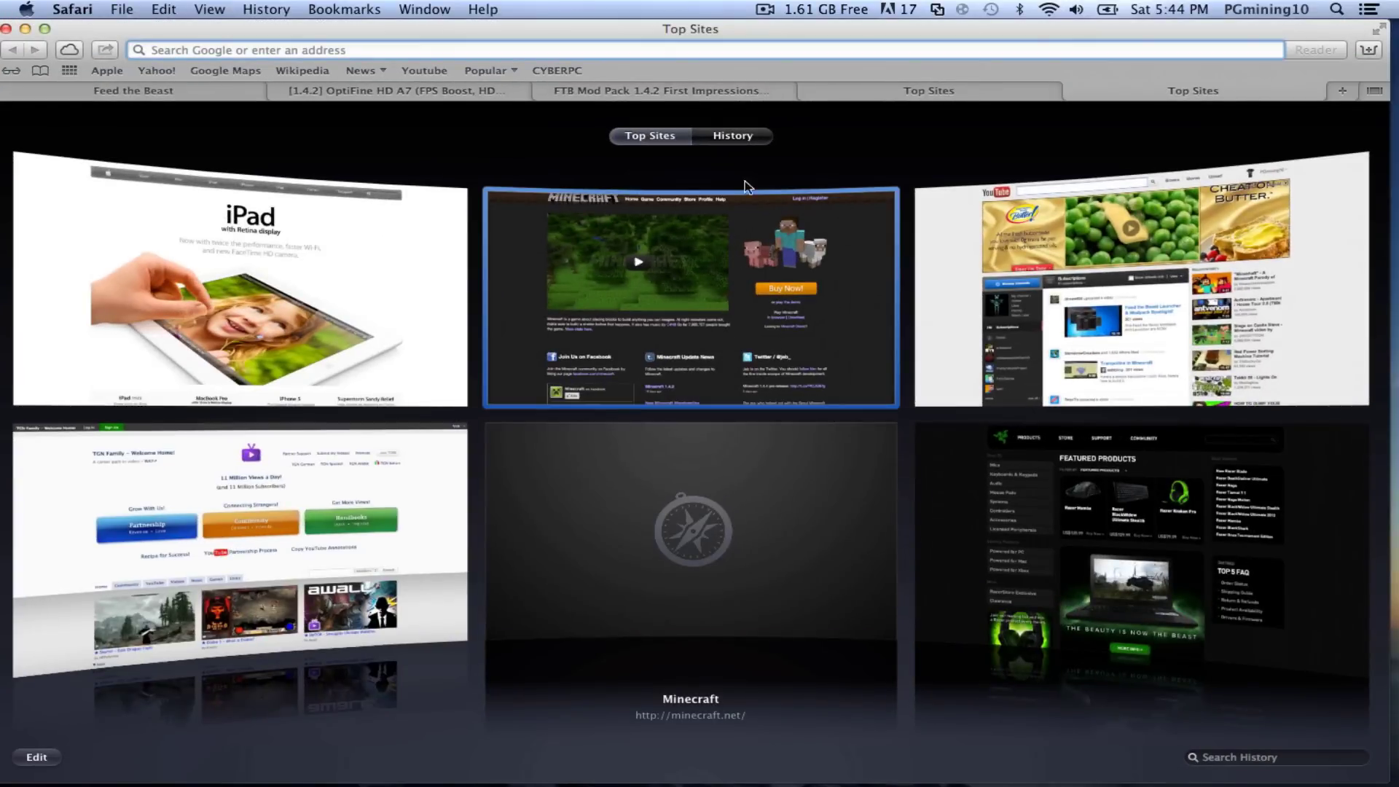
left_click(671, 90)
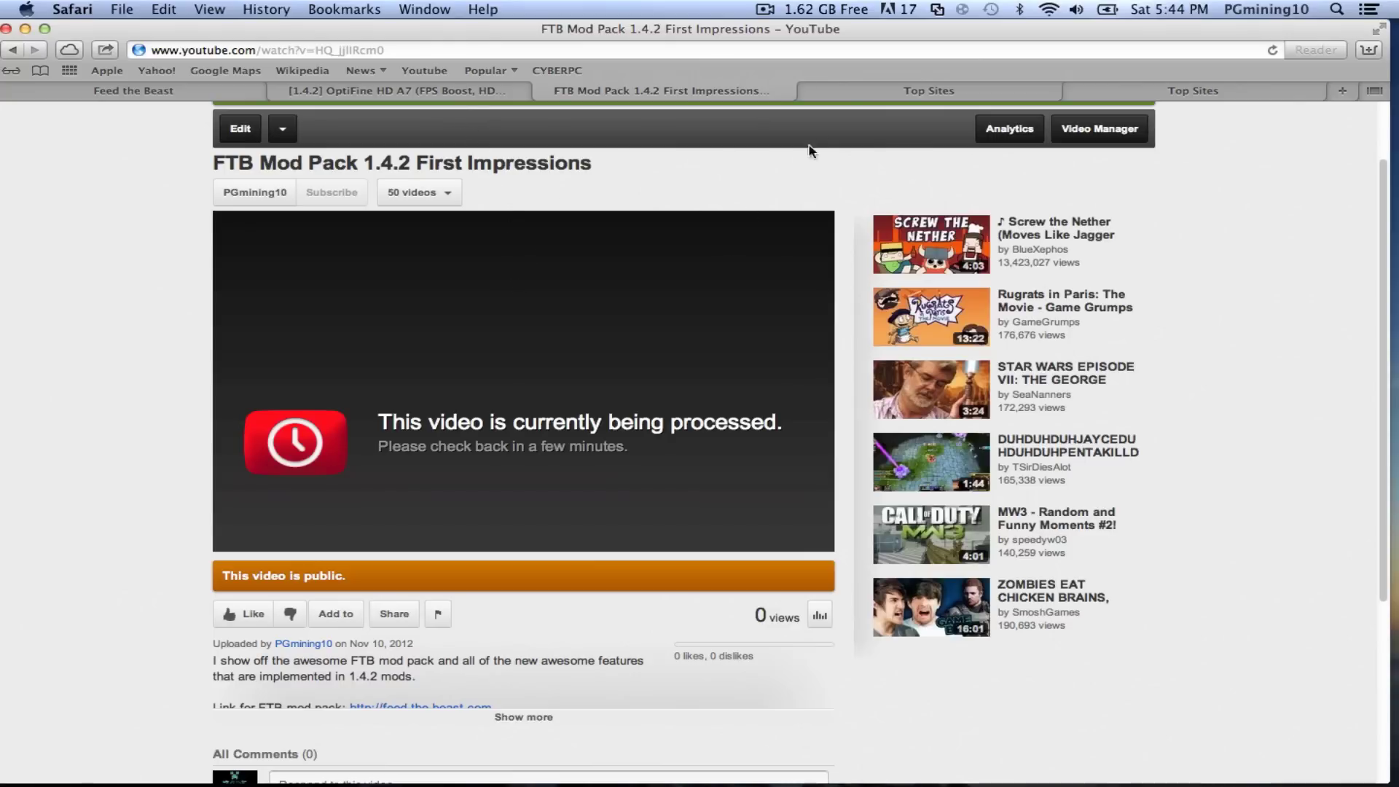
left_click(810, 91)
left_click(341, 96)
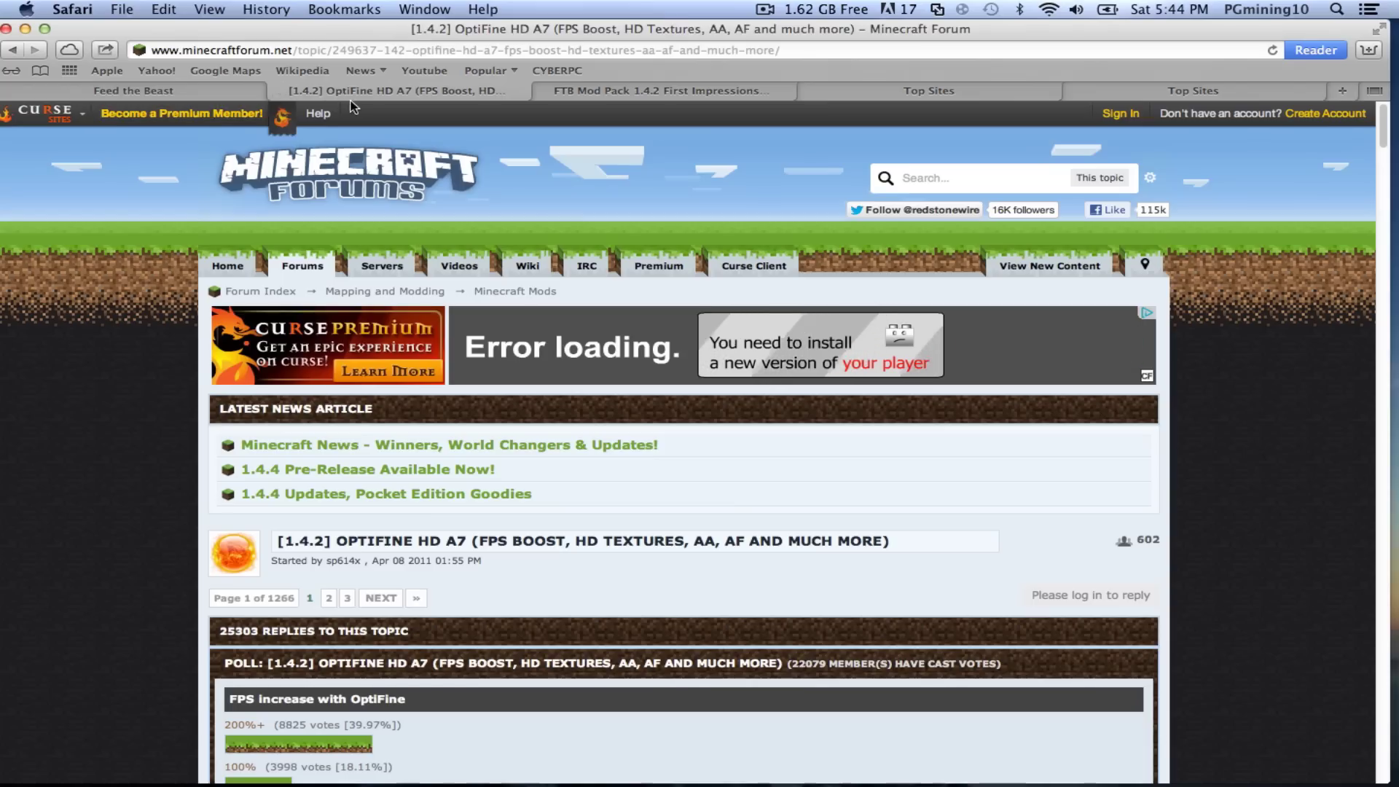
left_click(1077, 96)
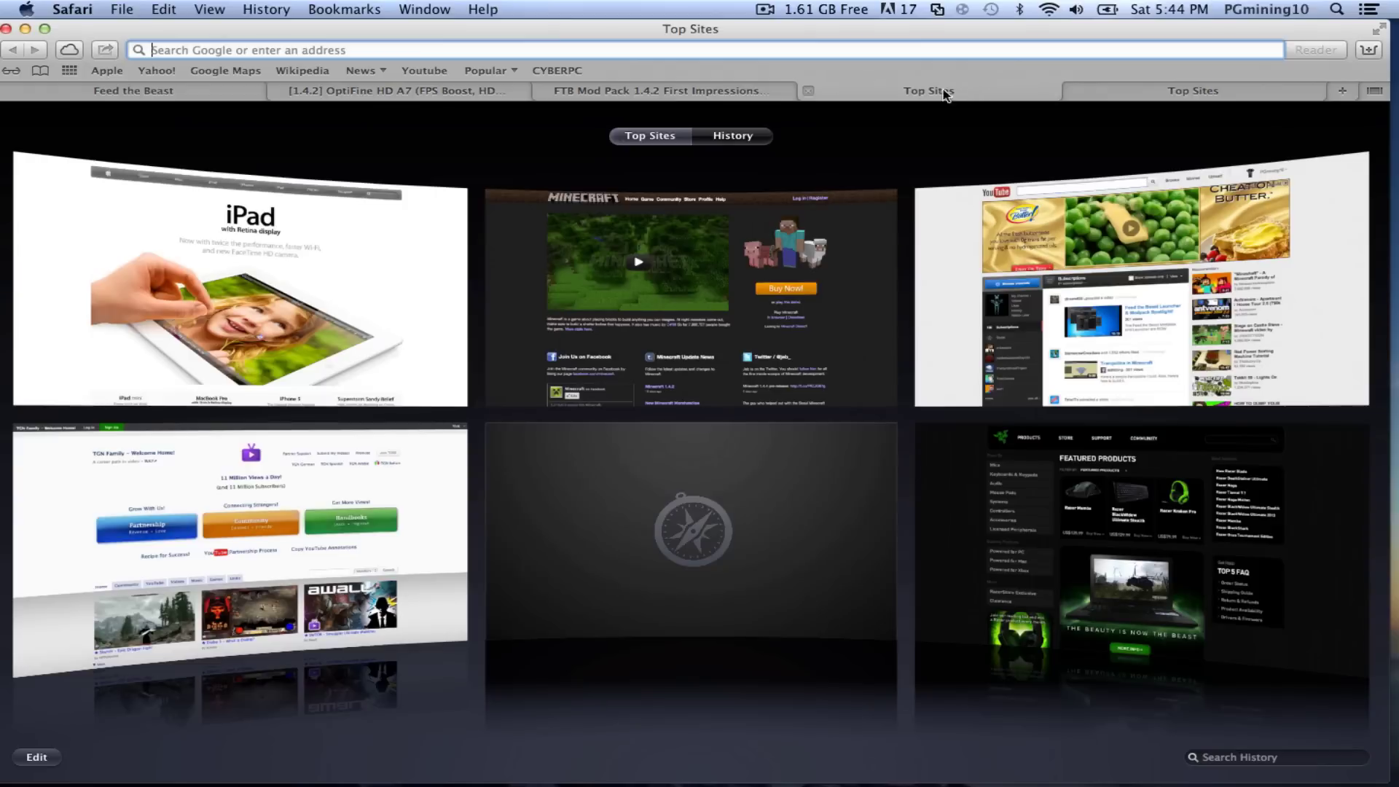
type("feed-the-beast.com")
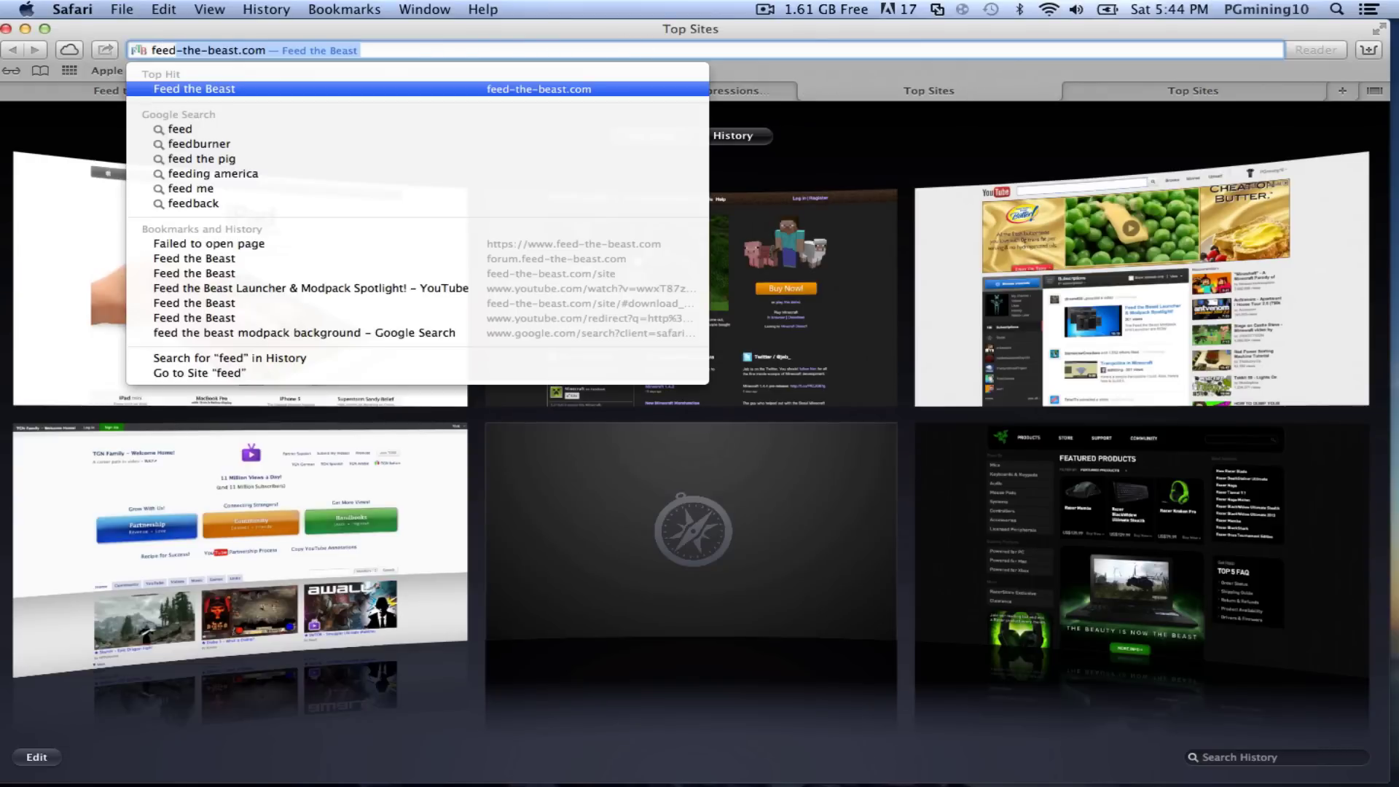
left_click(455, 48)
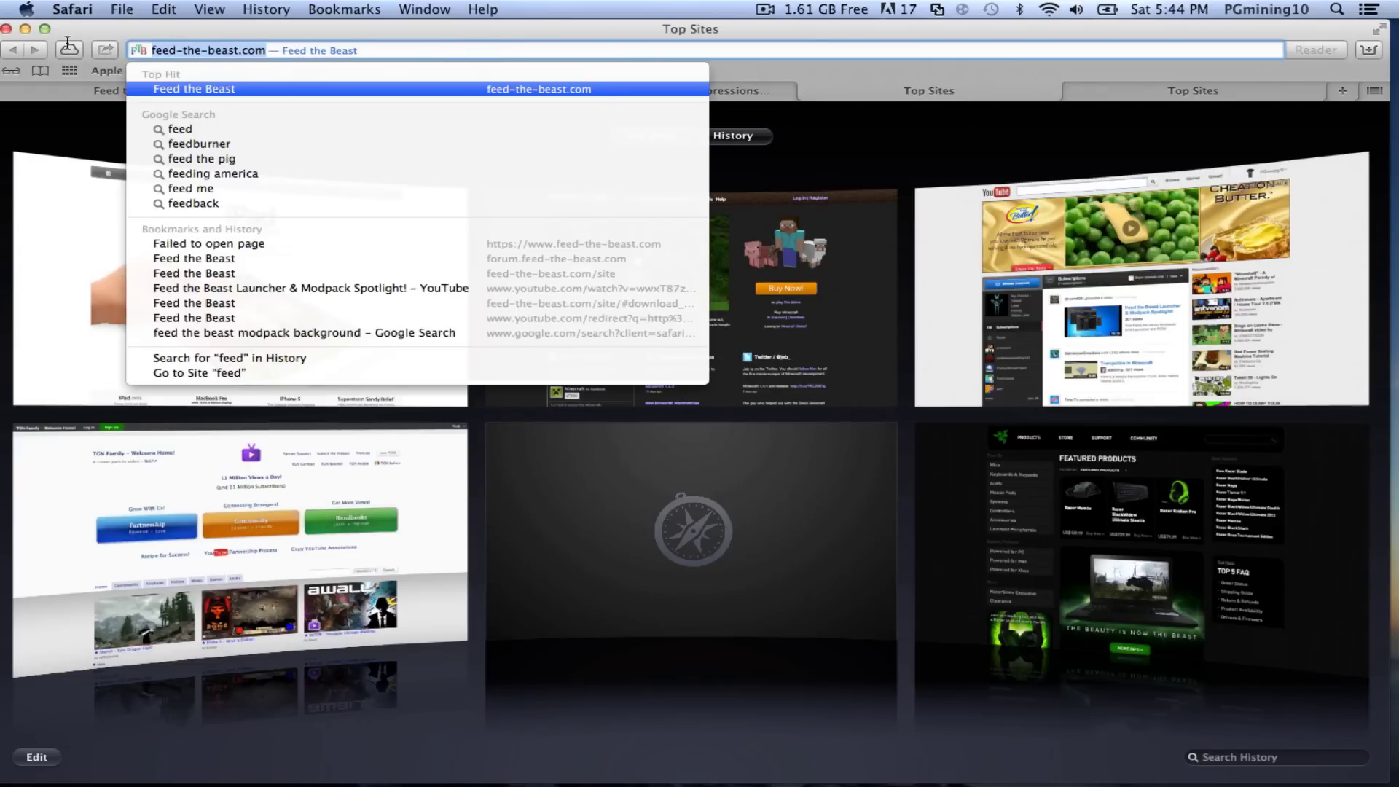
left_click(234, 93)
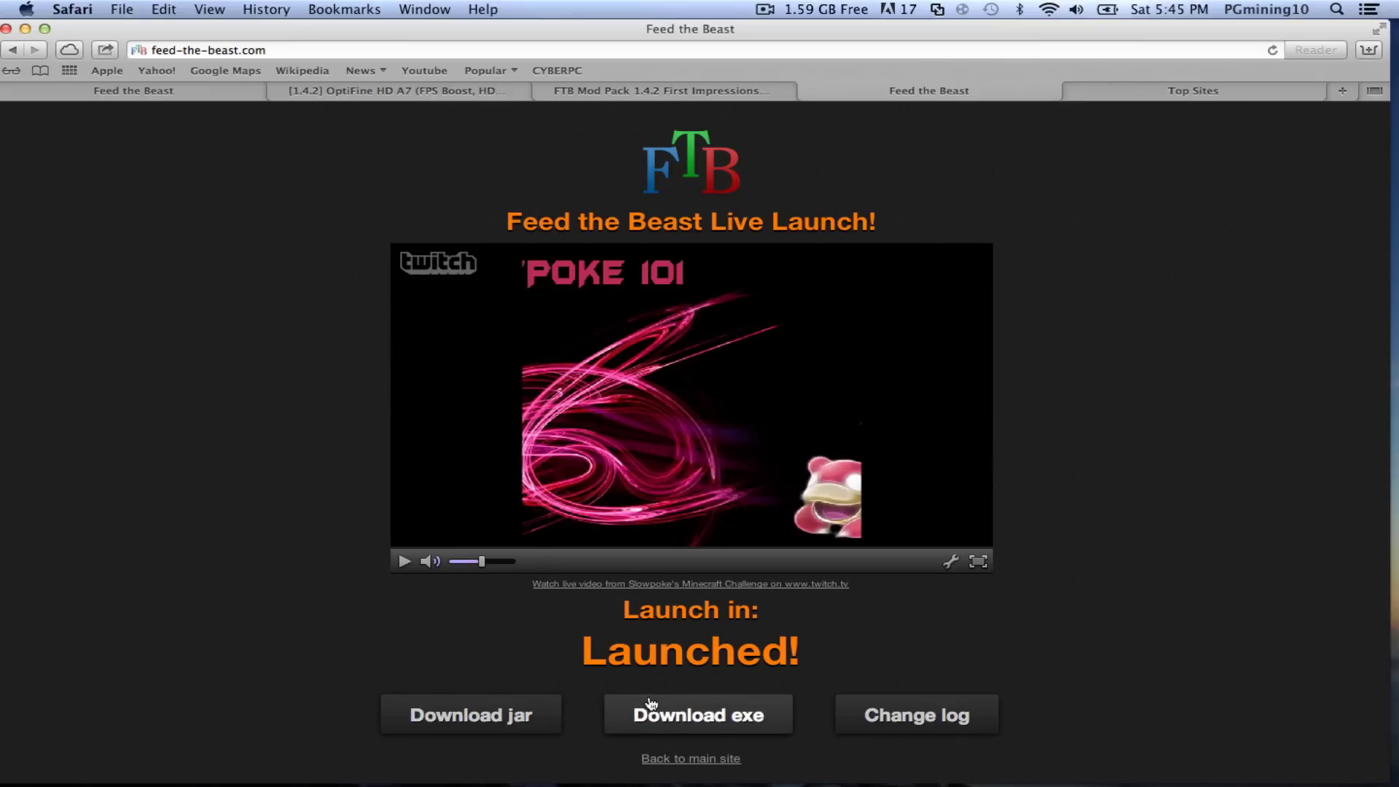
- Download the Feed the Beast launcher in both jar and exe versions and put the files on the desktop
left_click(427, 718)
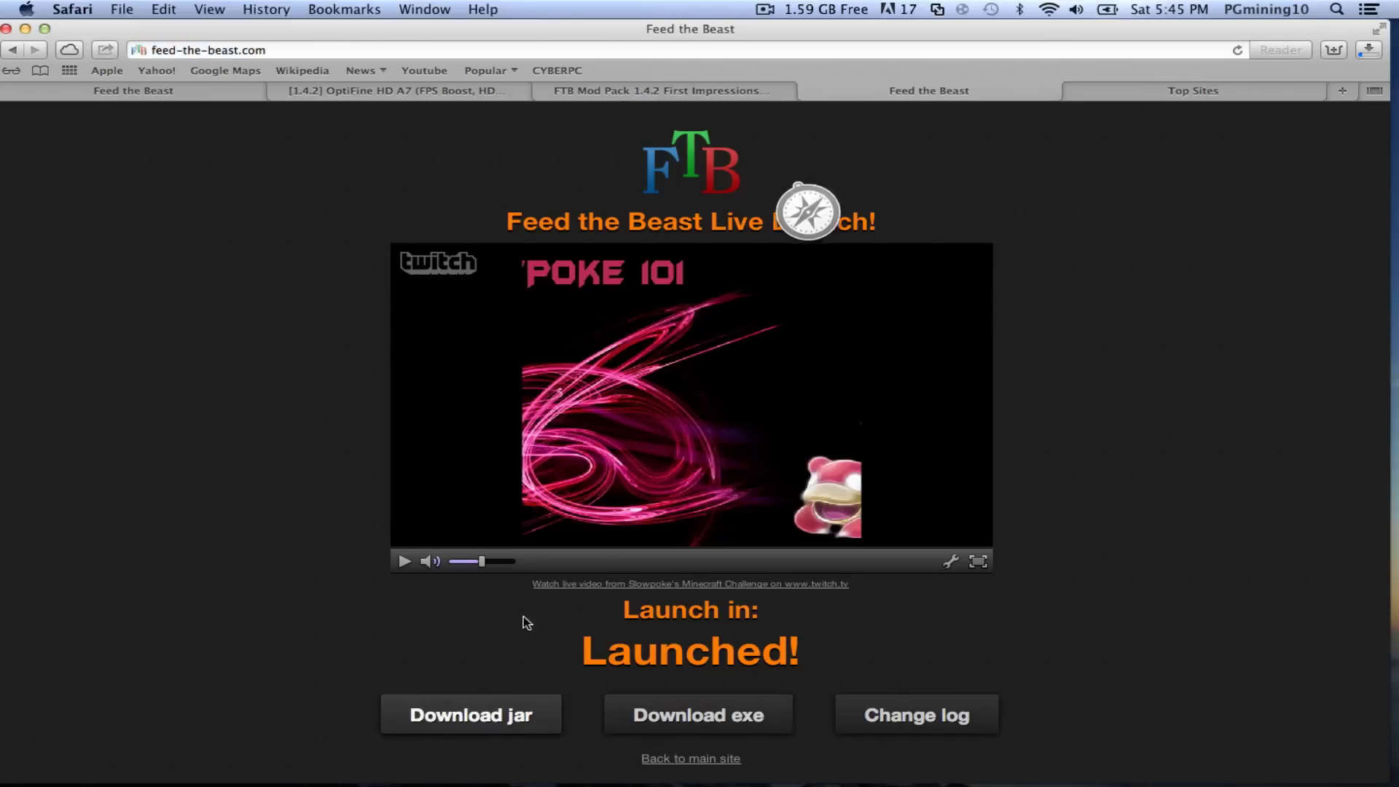
left_click(773, 726)
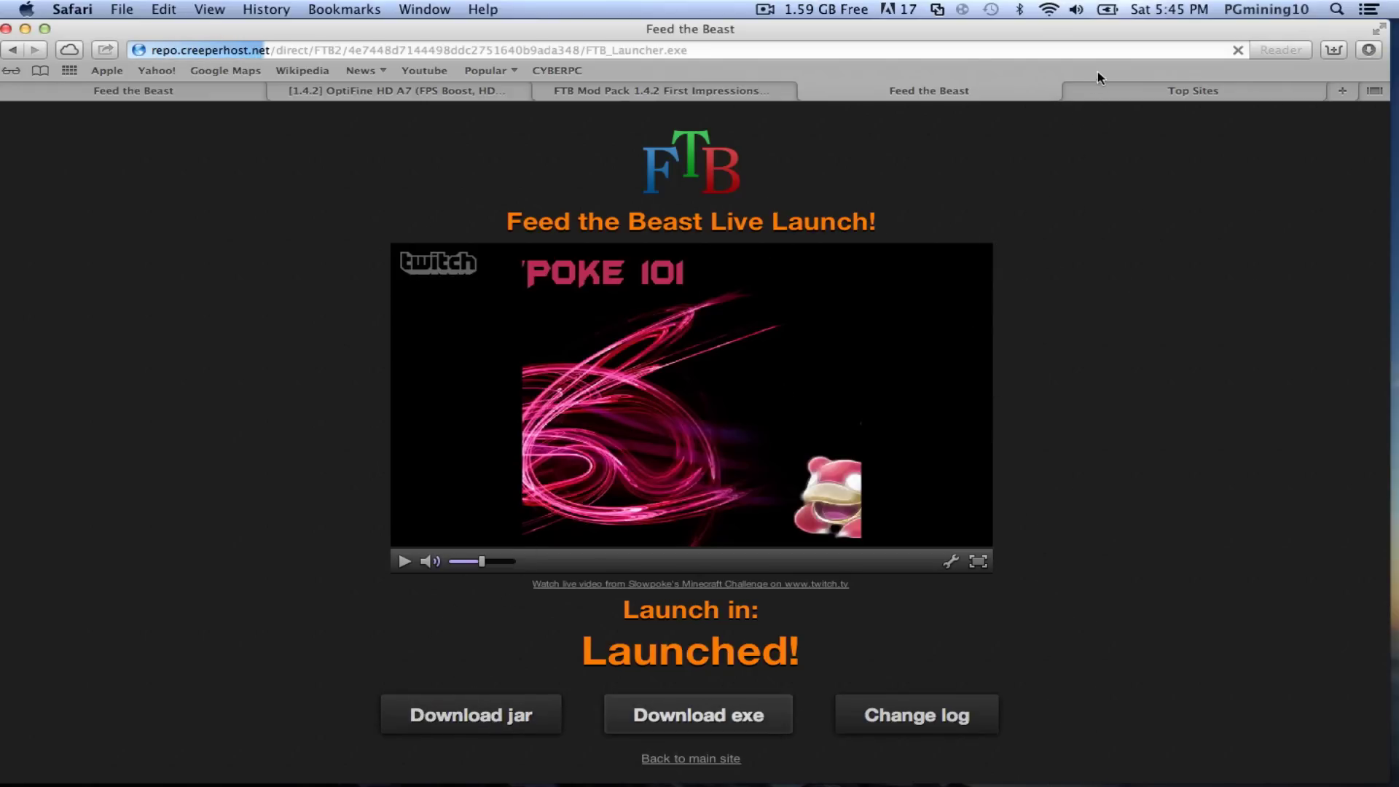
left_click_drag(1082, 28, 715, 197)
left_click(1001, 220)
left_click_drag(981, 344, 613, 134)
left_click(713, 120)
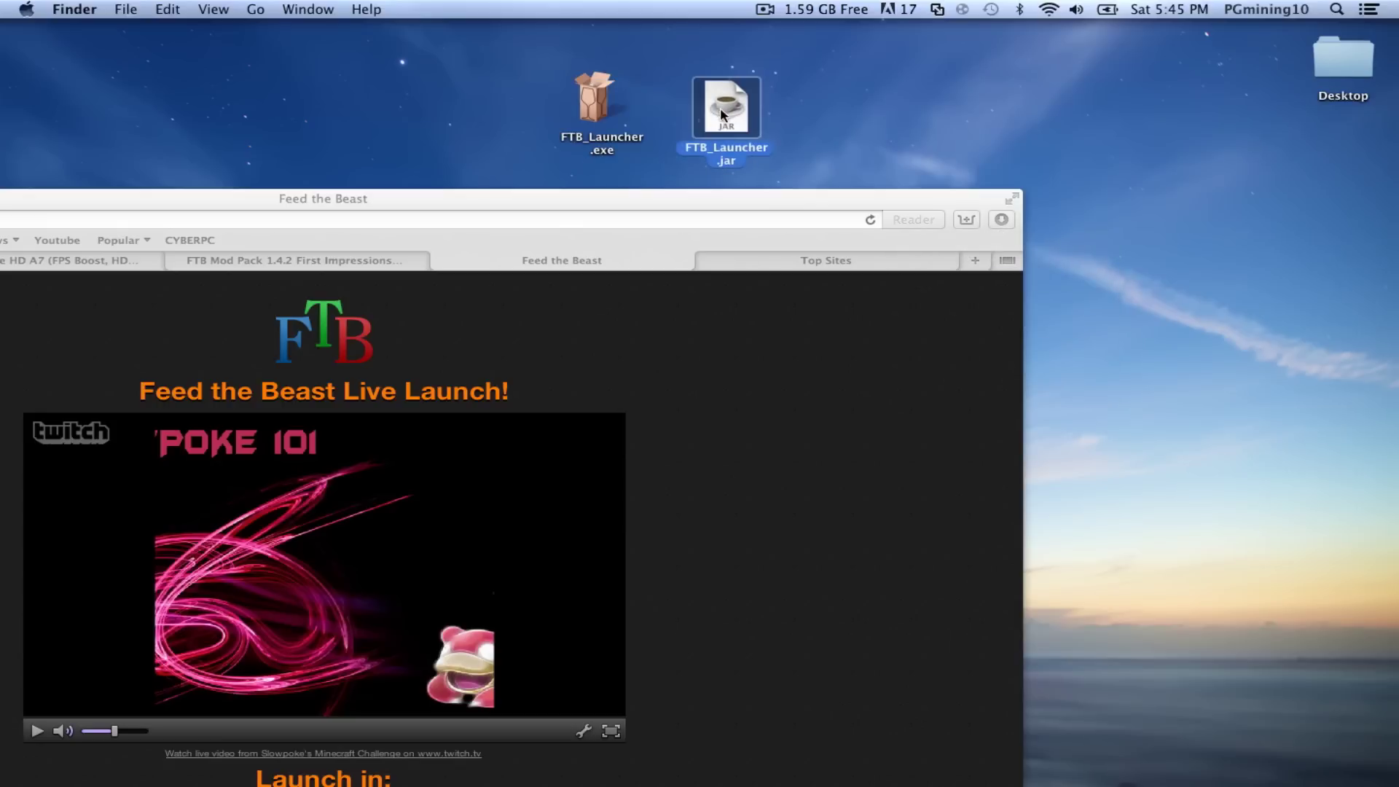
left_click(590, 100)
- Launch FTB_Launcher.jar from the desktop, allow it to open, and arrange its console and launcher windows
left_click(311, 199)
left_click_drag(311, 199, 680, 329)
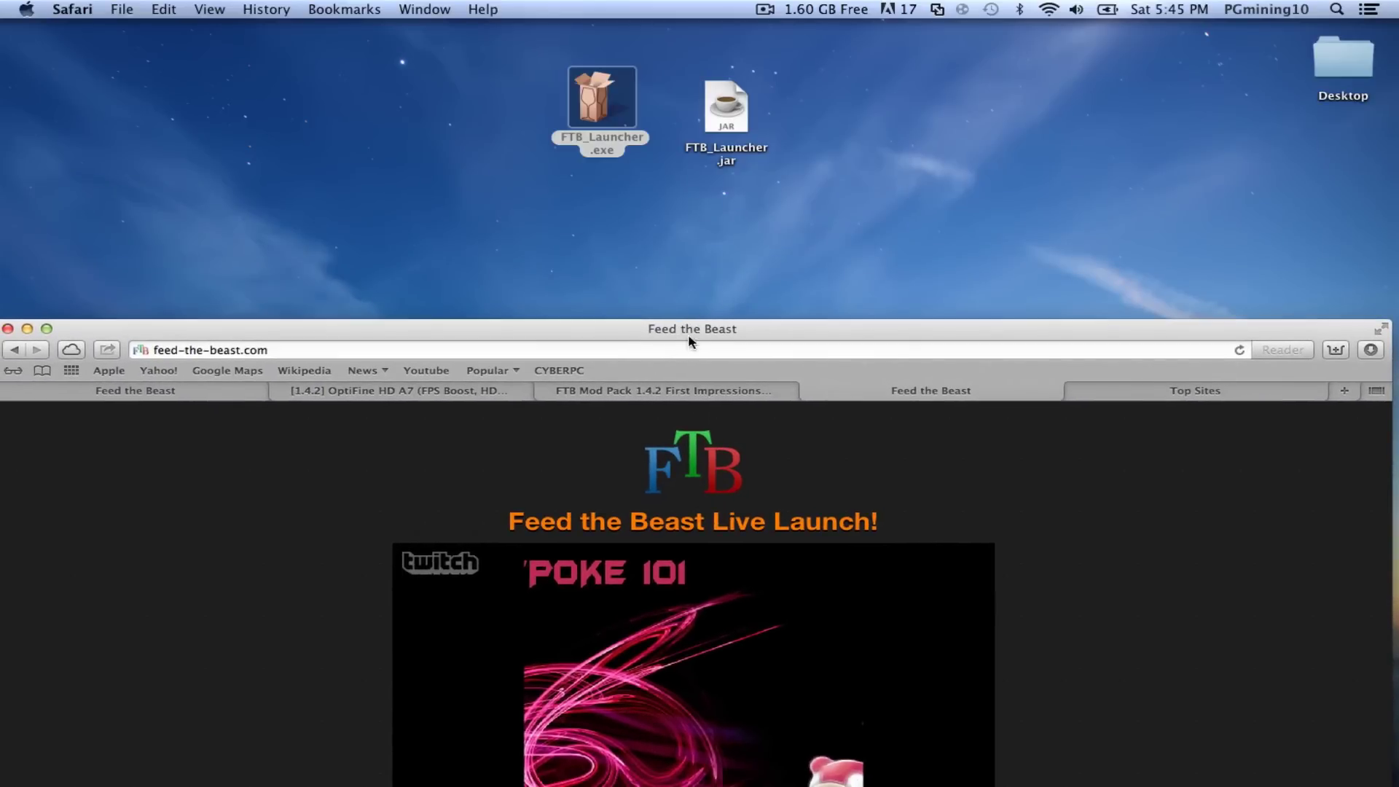
left_click(732, 120)
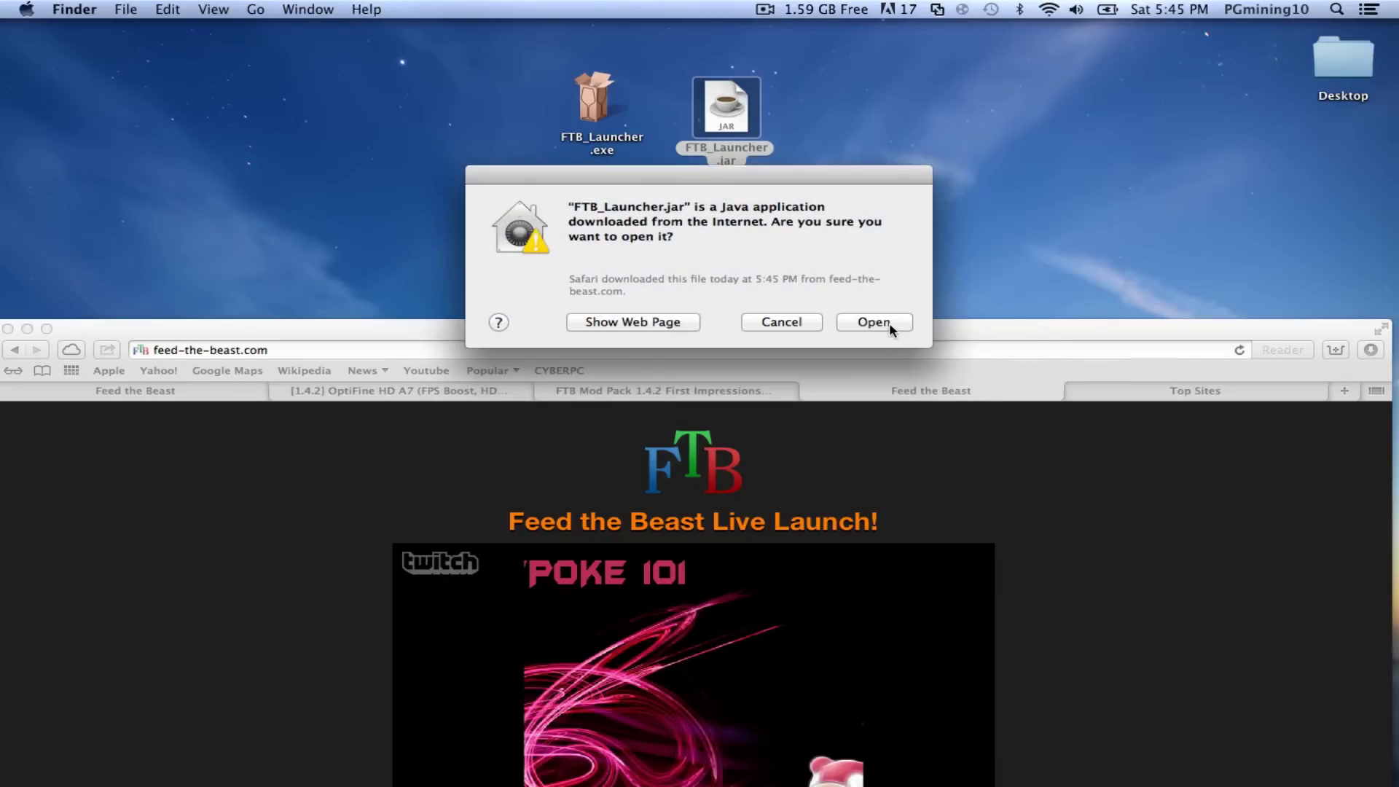
left_click(889, 326)
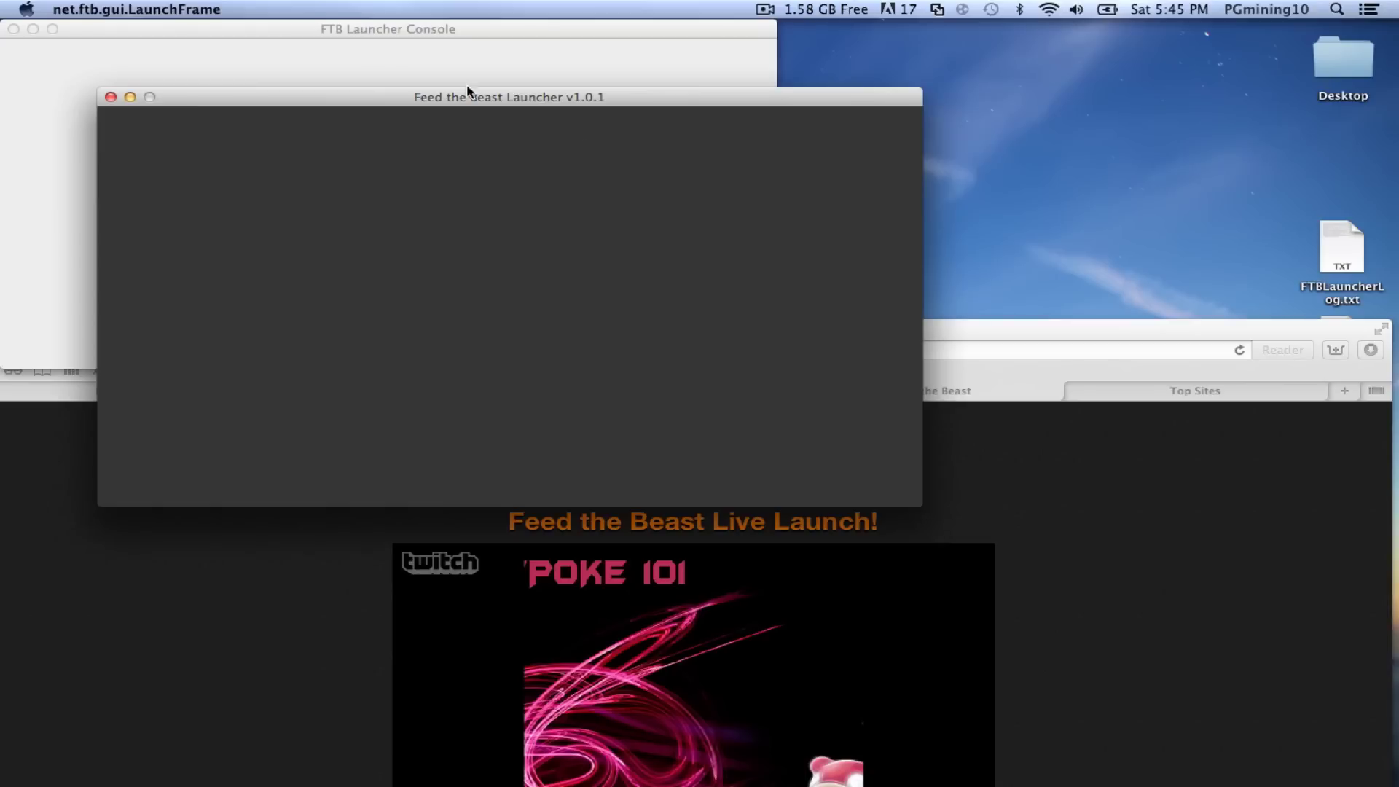
left_click_drag(375, 29, 781, 90)
left_click_drag(486, 100, 612, 9)
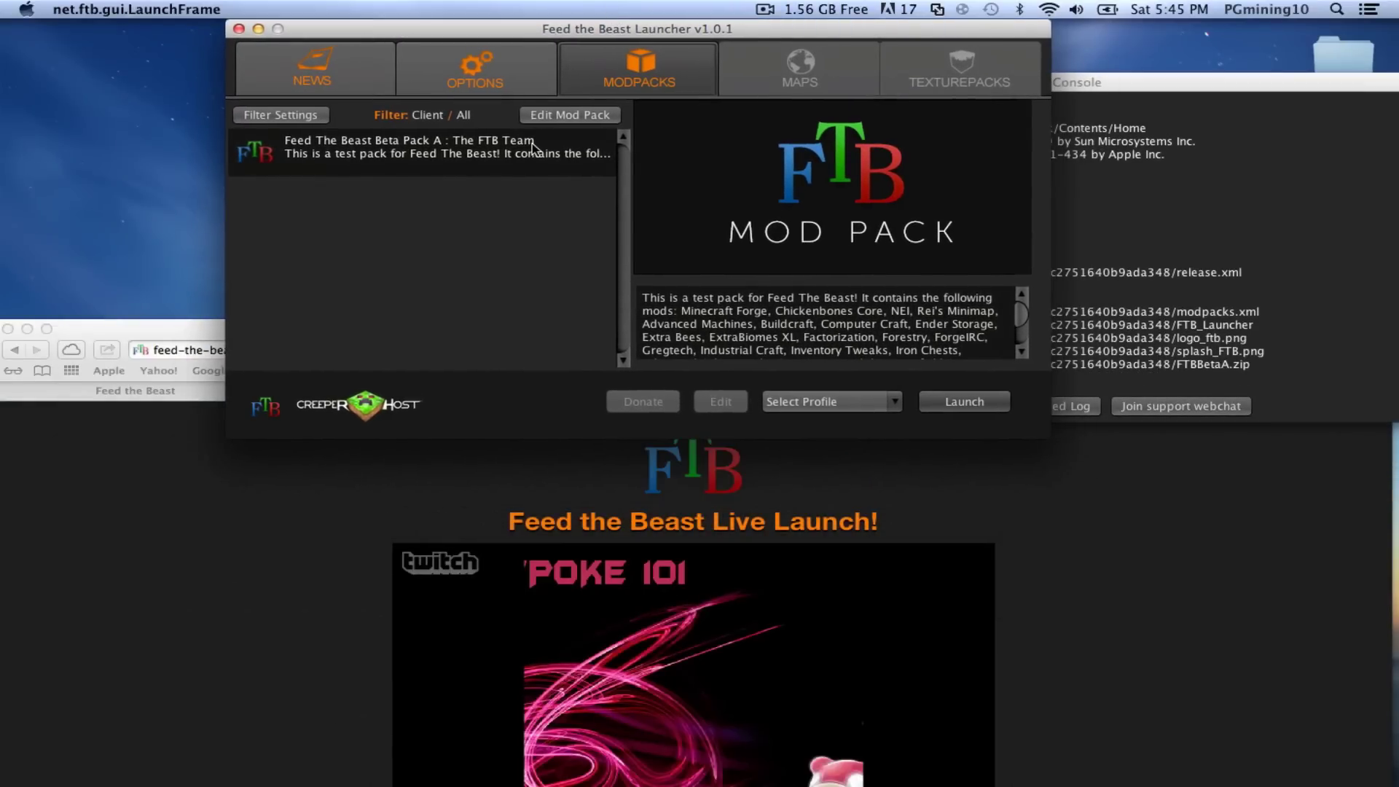
- Examine the launcher's profile choices and its RAM and install folder options
left_click(846, 401)
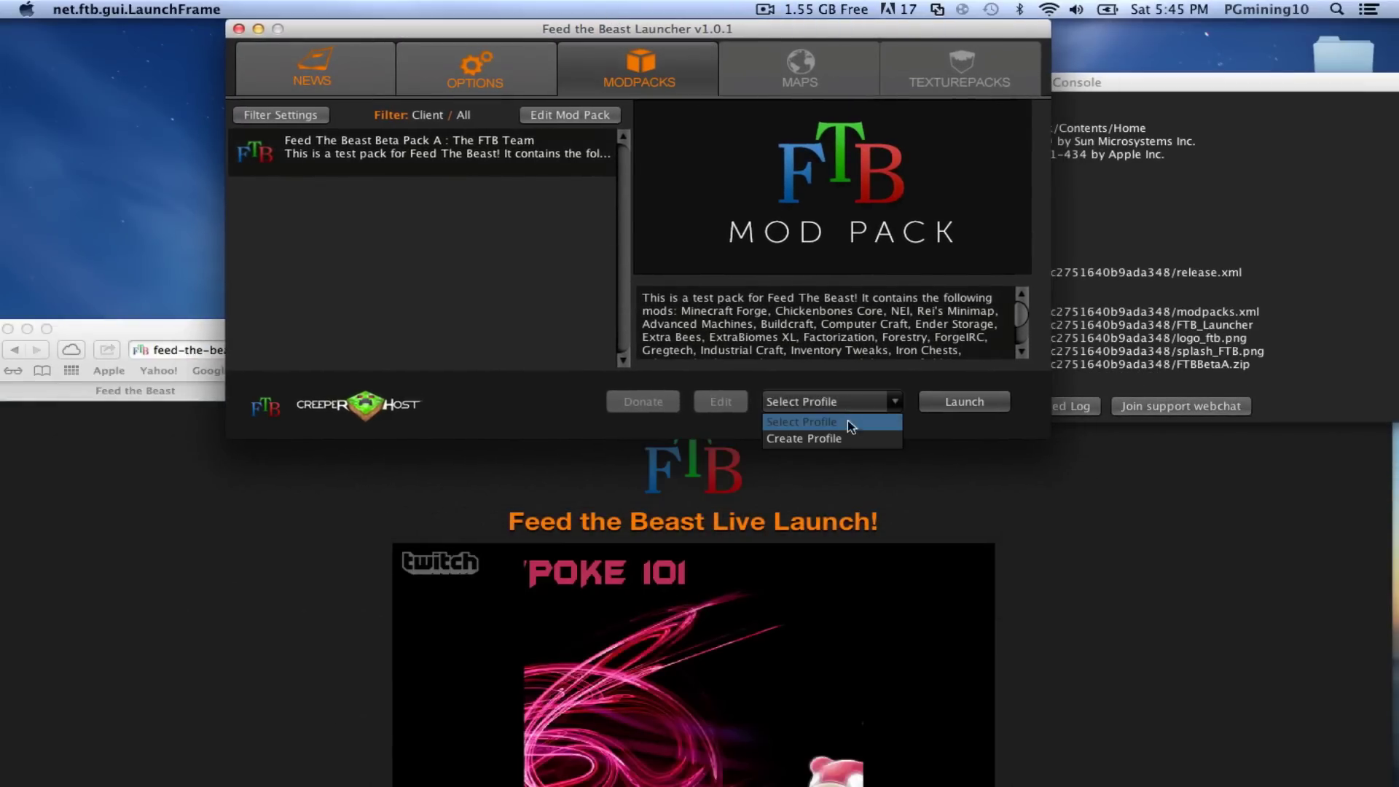
left_click(472, 308)
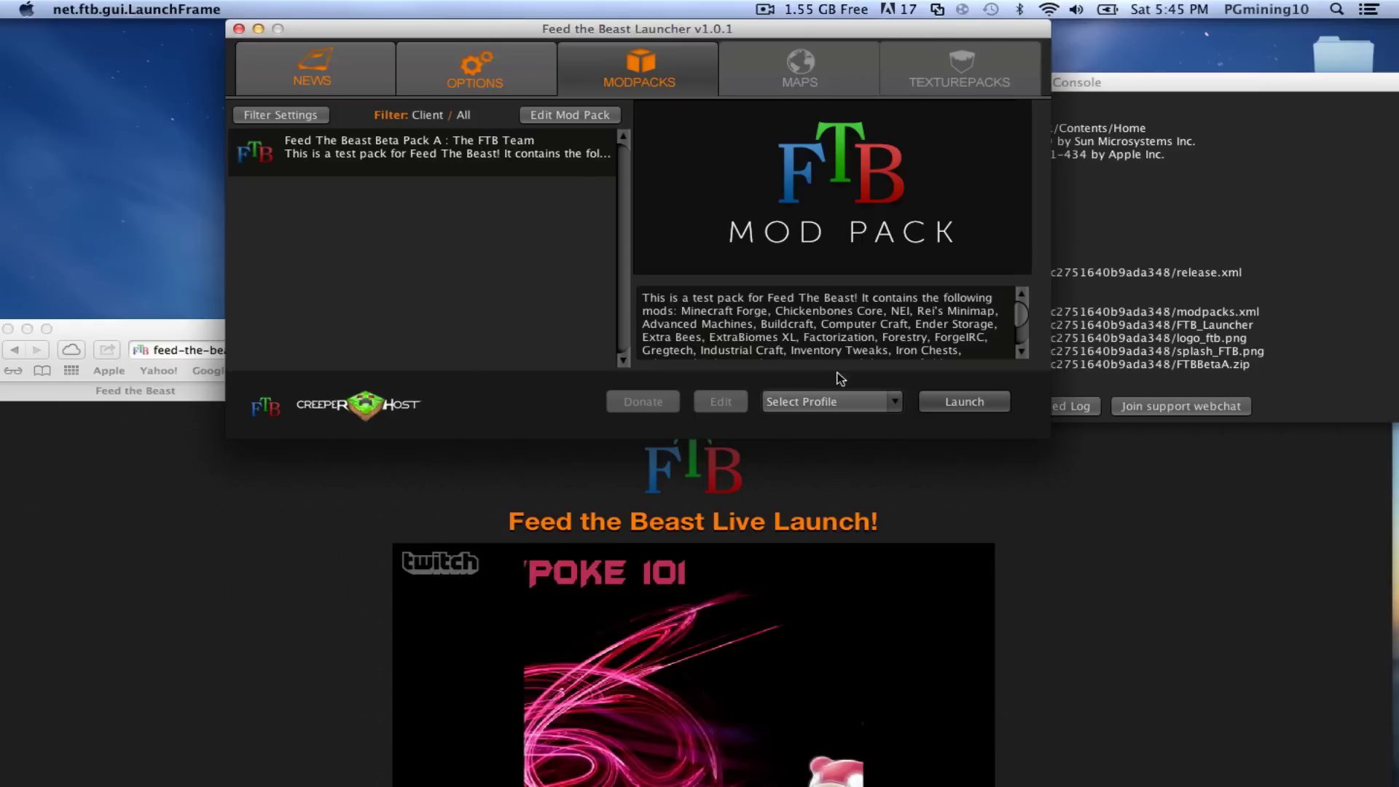
left_click(477, 58)
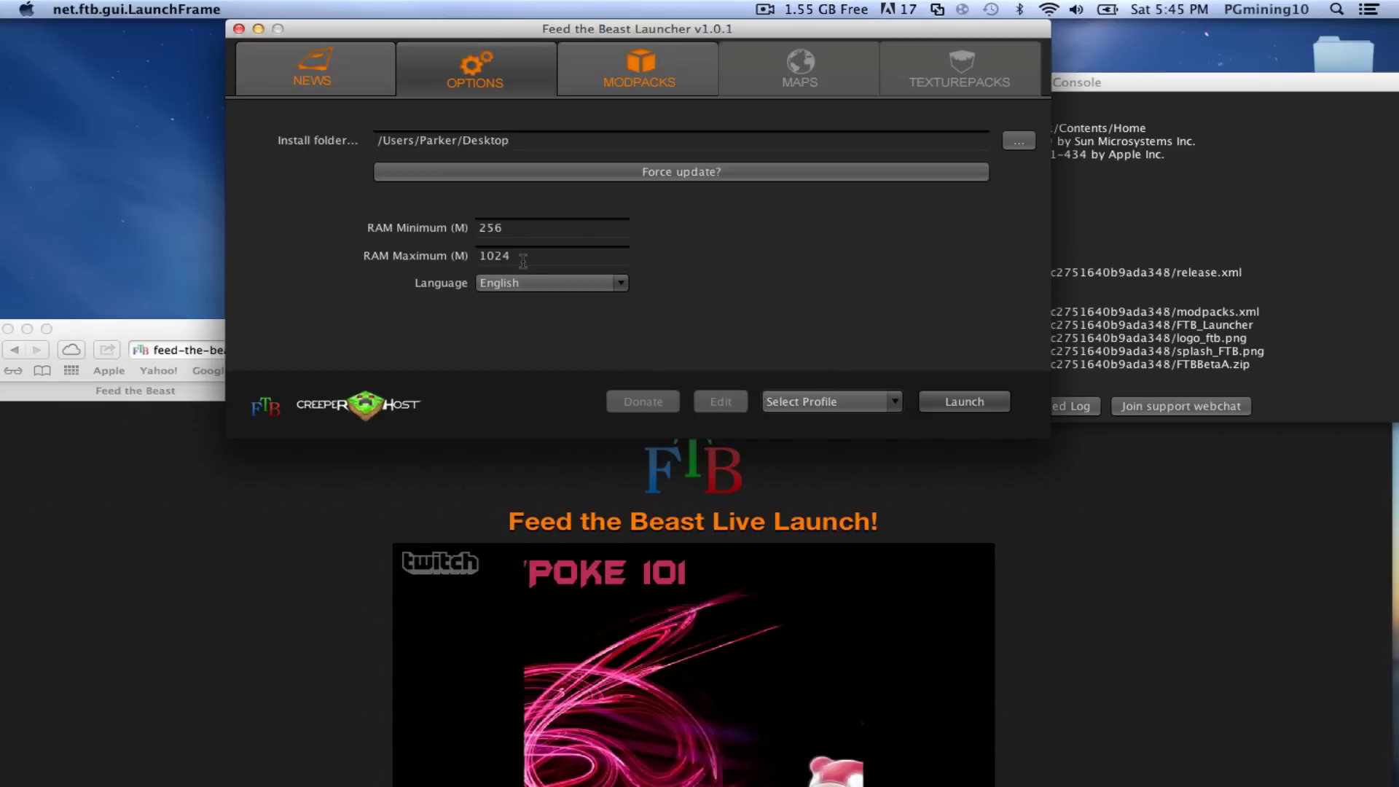
left_click_drag(539, 258, 403, 252)
left_click_drag(510, 226, 413, 230)
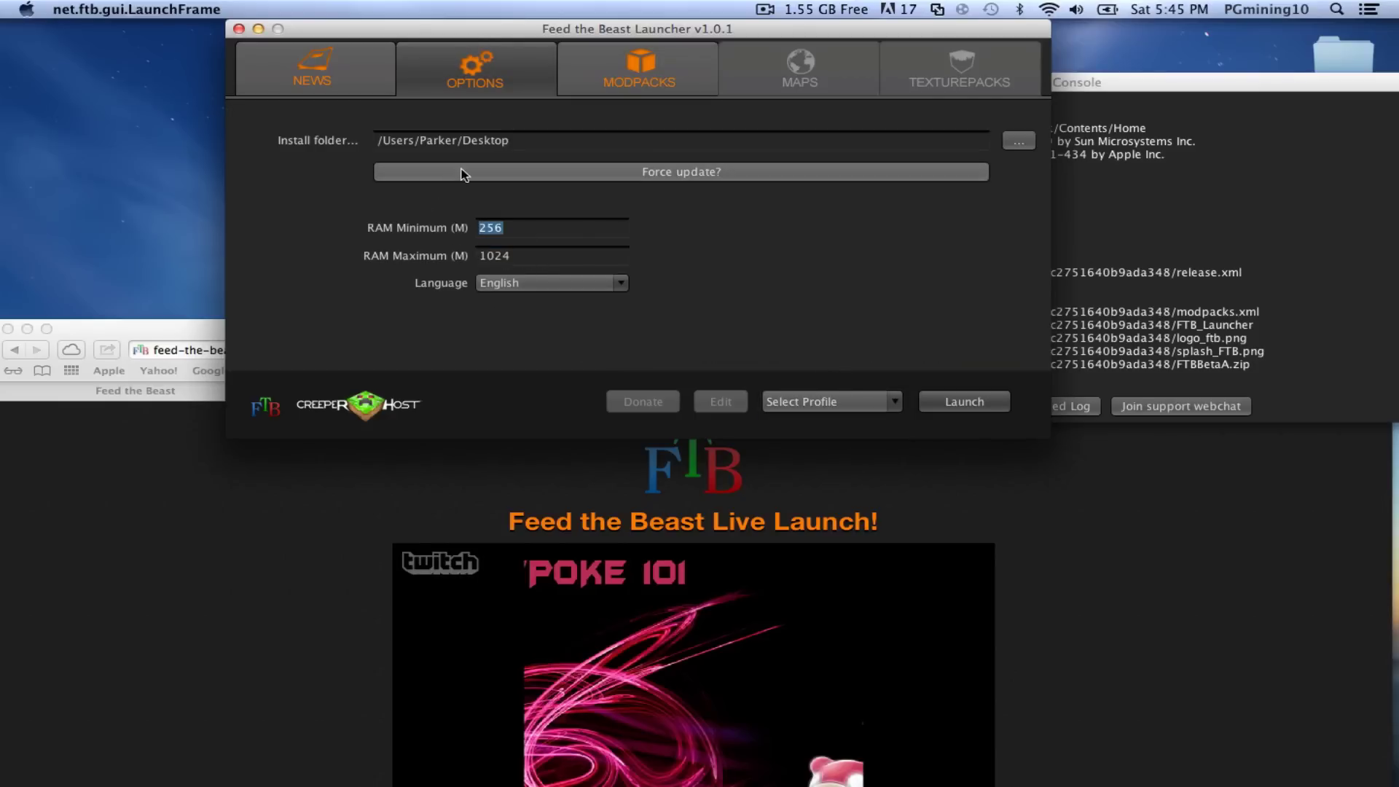
left_click_drag(532, 140, 560, 142)
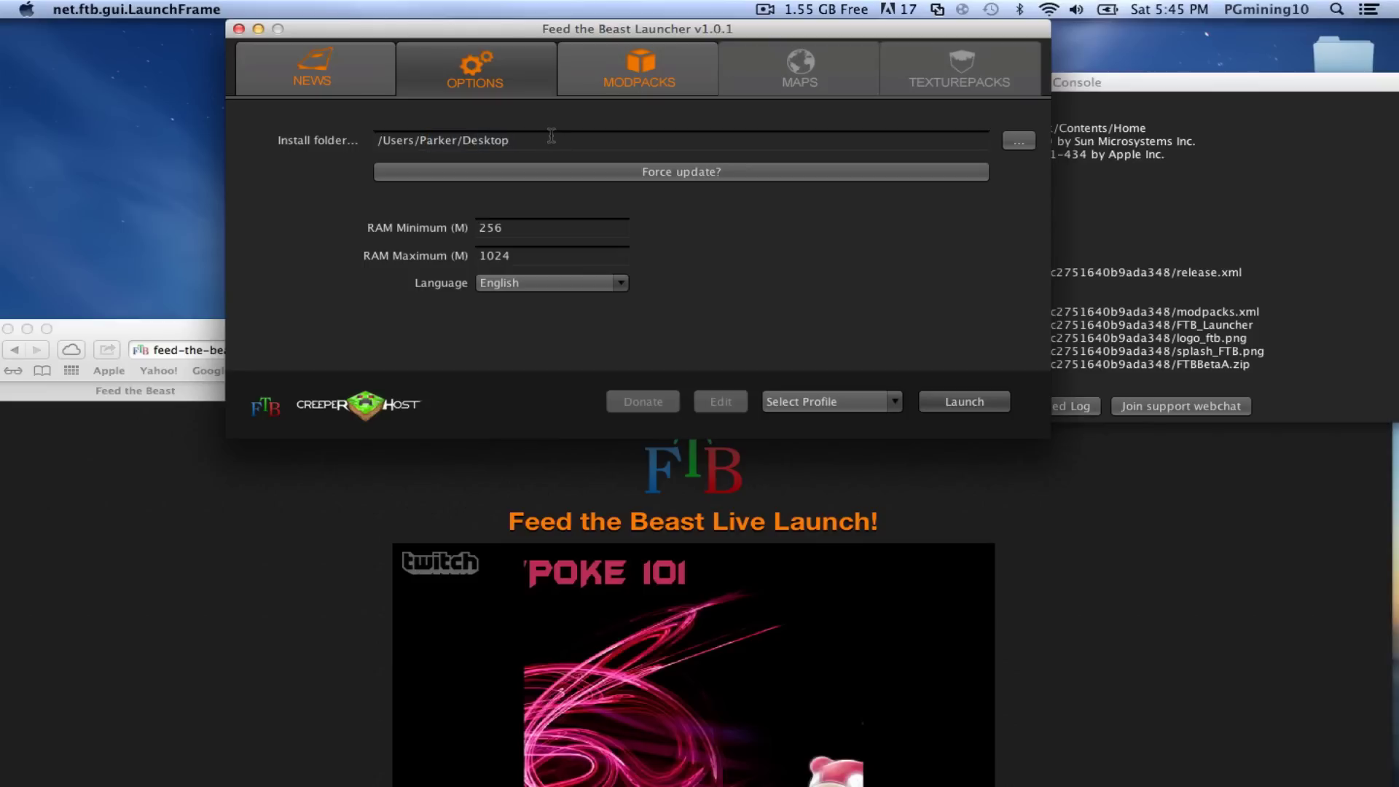
- Create a new folder on the desktop and name it FTB
right_click(1136, 42)
left_click(1160, 49)
left_click_drag(1133, 85, 1151, 222)
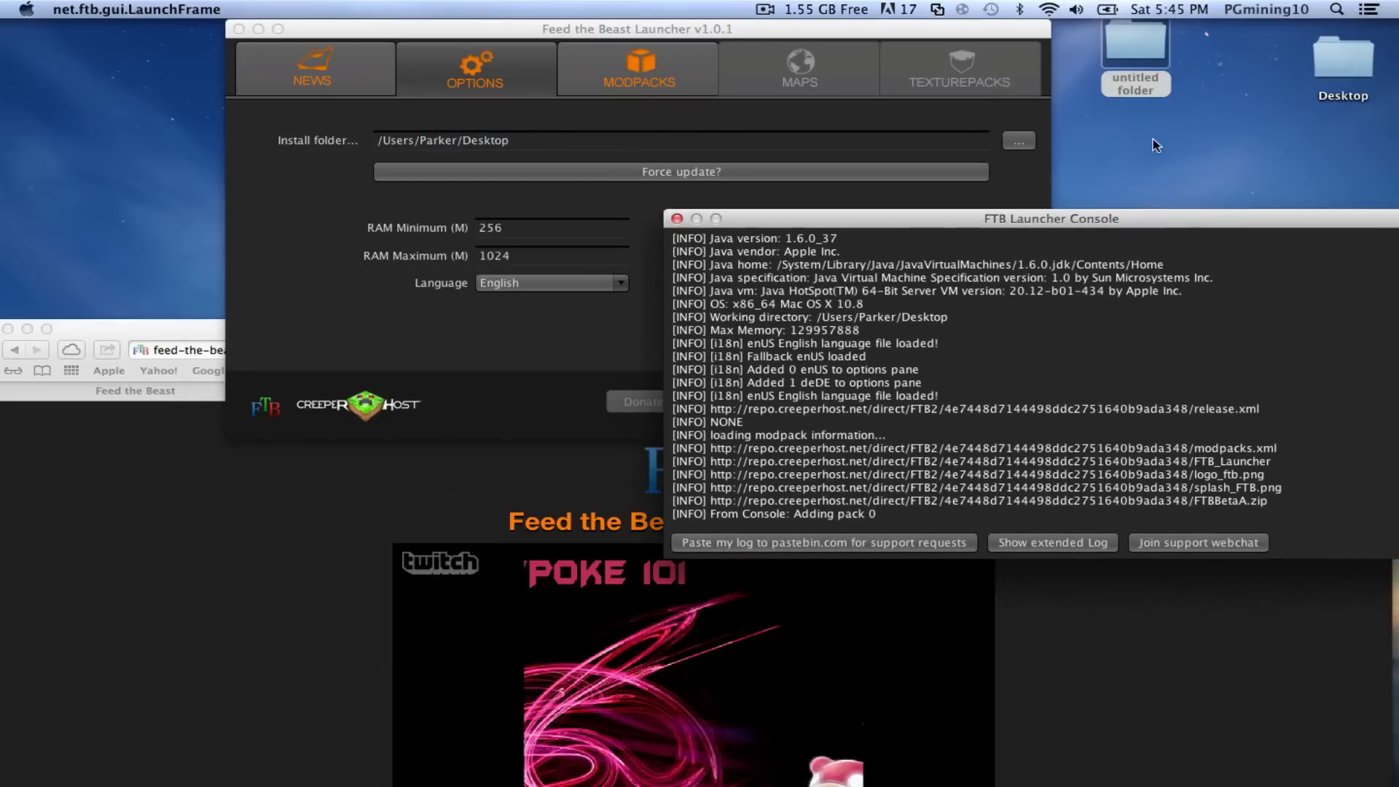
left_click(1126, 45)
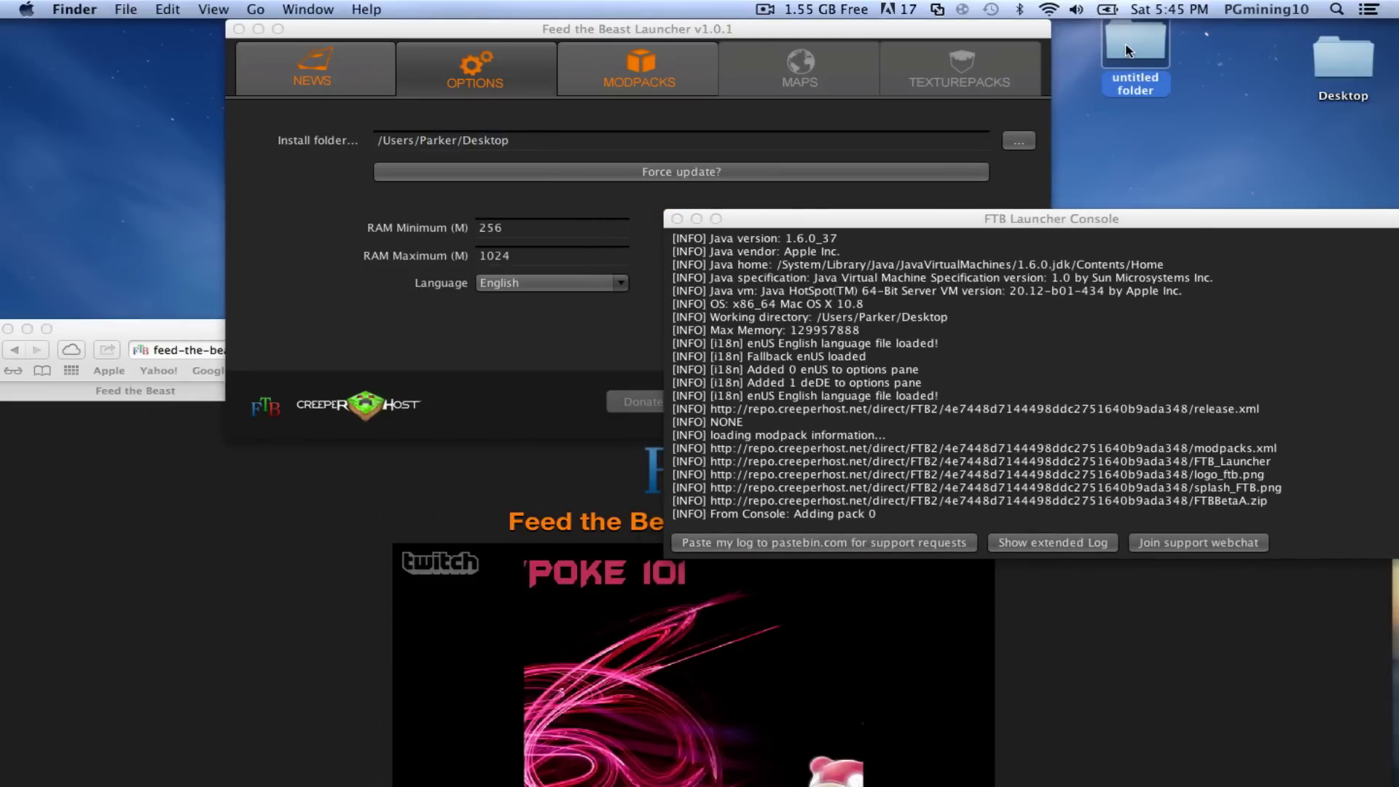
key("Return")
type("T")
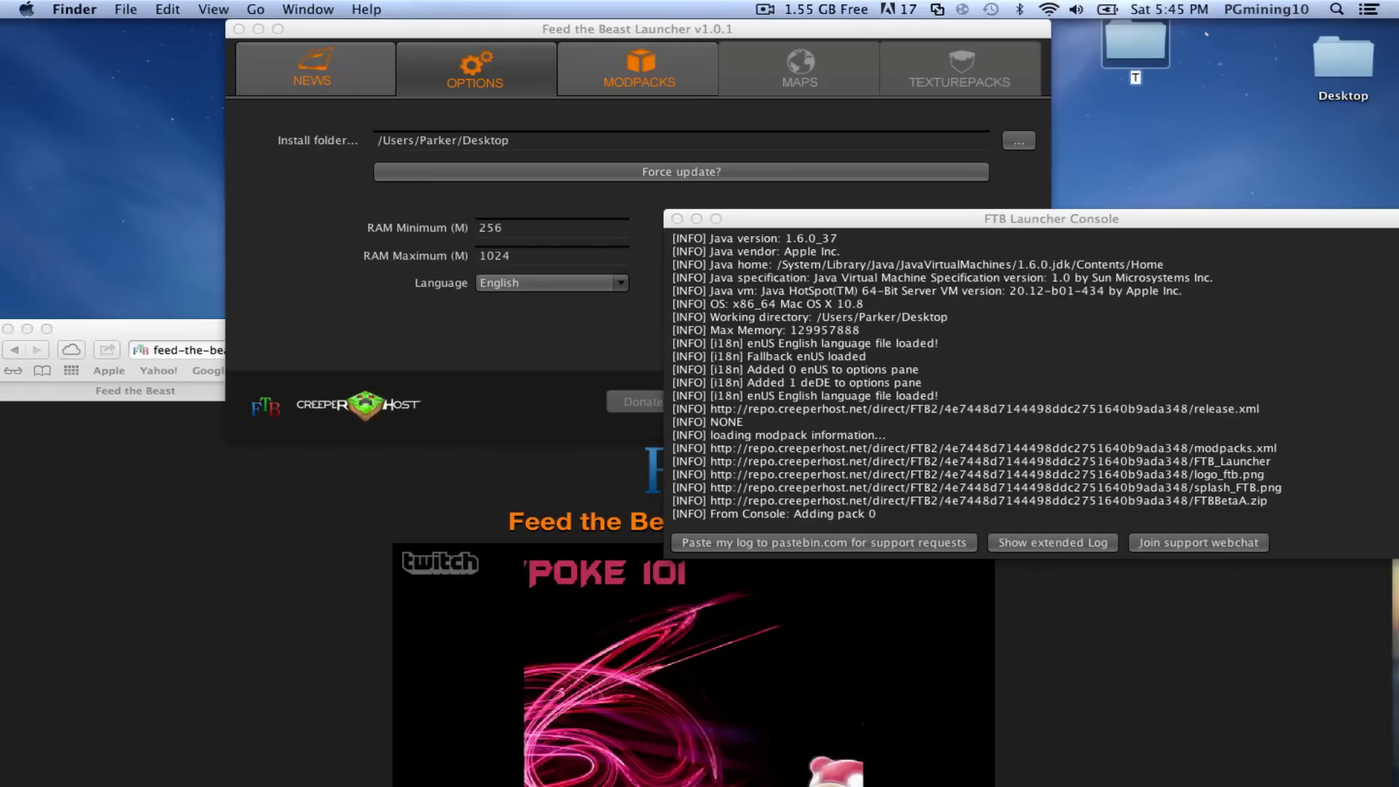
type("TB")
key("Return")
- Set the launcher's install folder to the FTB folder on the desktop and reposition that folder's icon
left_click(492, 158)
left_click_drag(385, 137, 532, 144)
left_click(565, 146)
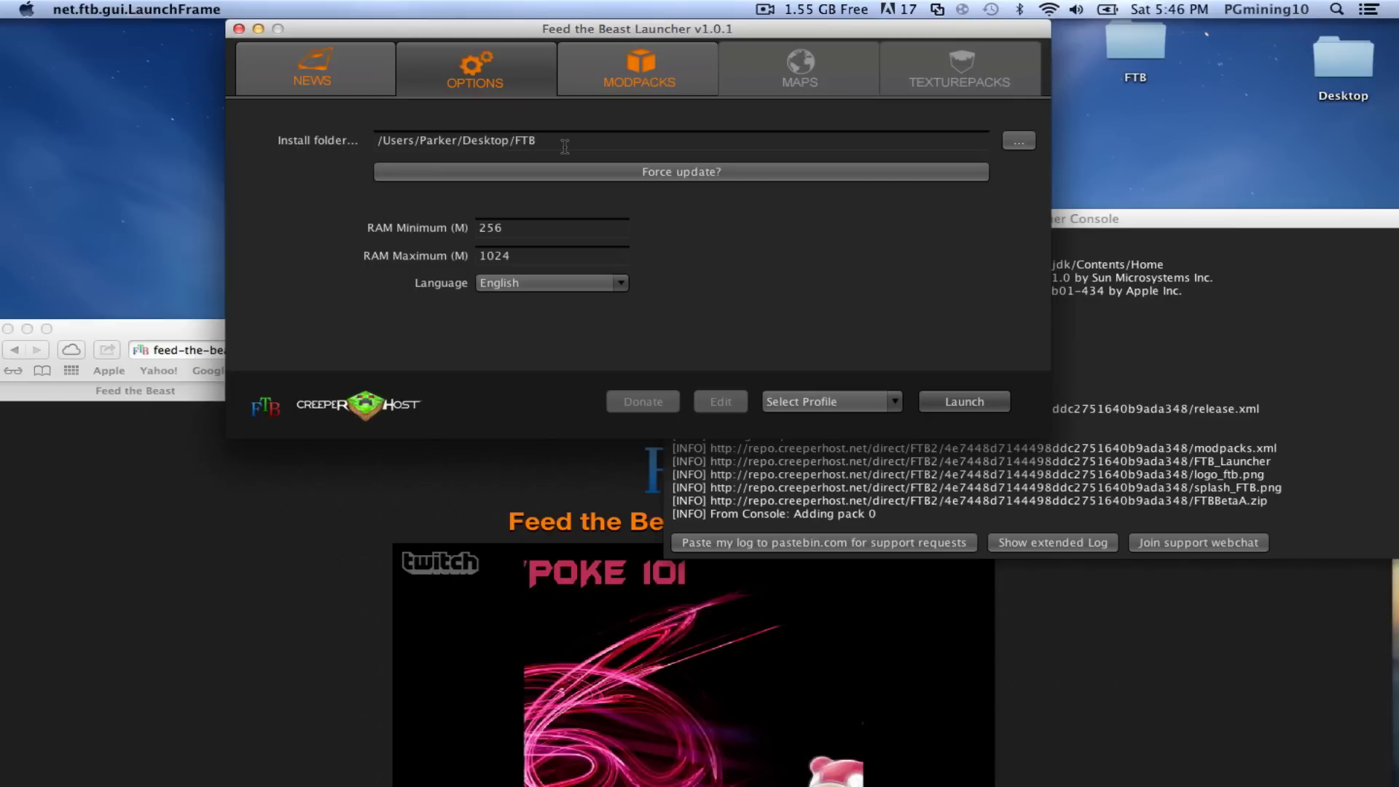
left_click(616, 282)
left_click(646, 277)
left_click(1131, 58)
left_click_drag(1131, 58, 1135, 93)
- Read through the launcher's FTB Release news article and return to the modpack list
left_click(372, 81)
left_click(372, 81)
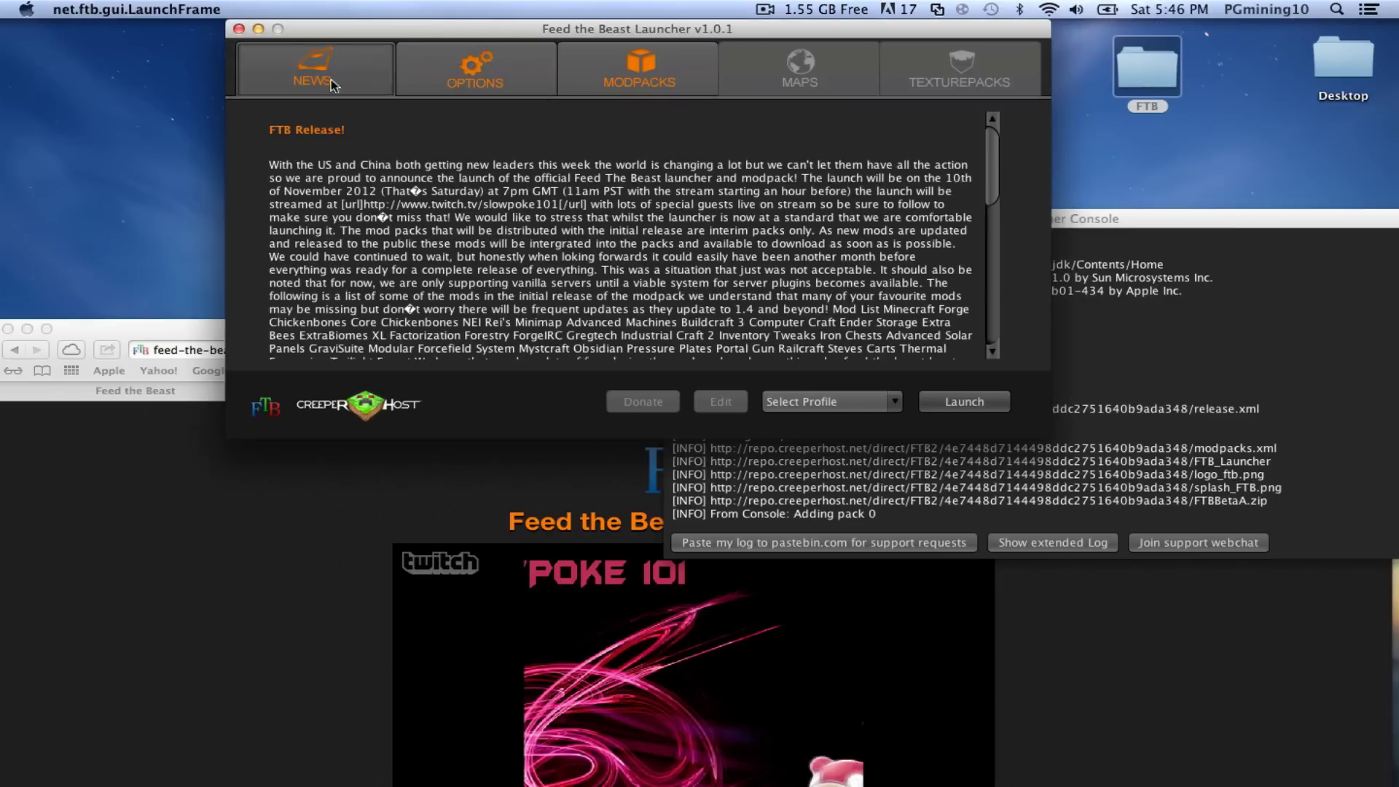
scroll(549, 274, "down", 10)
scroll(545, 257, "up", 10)
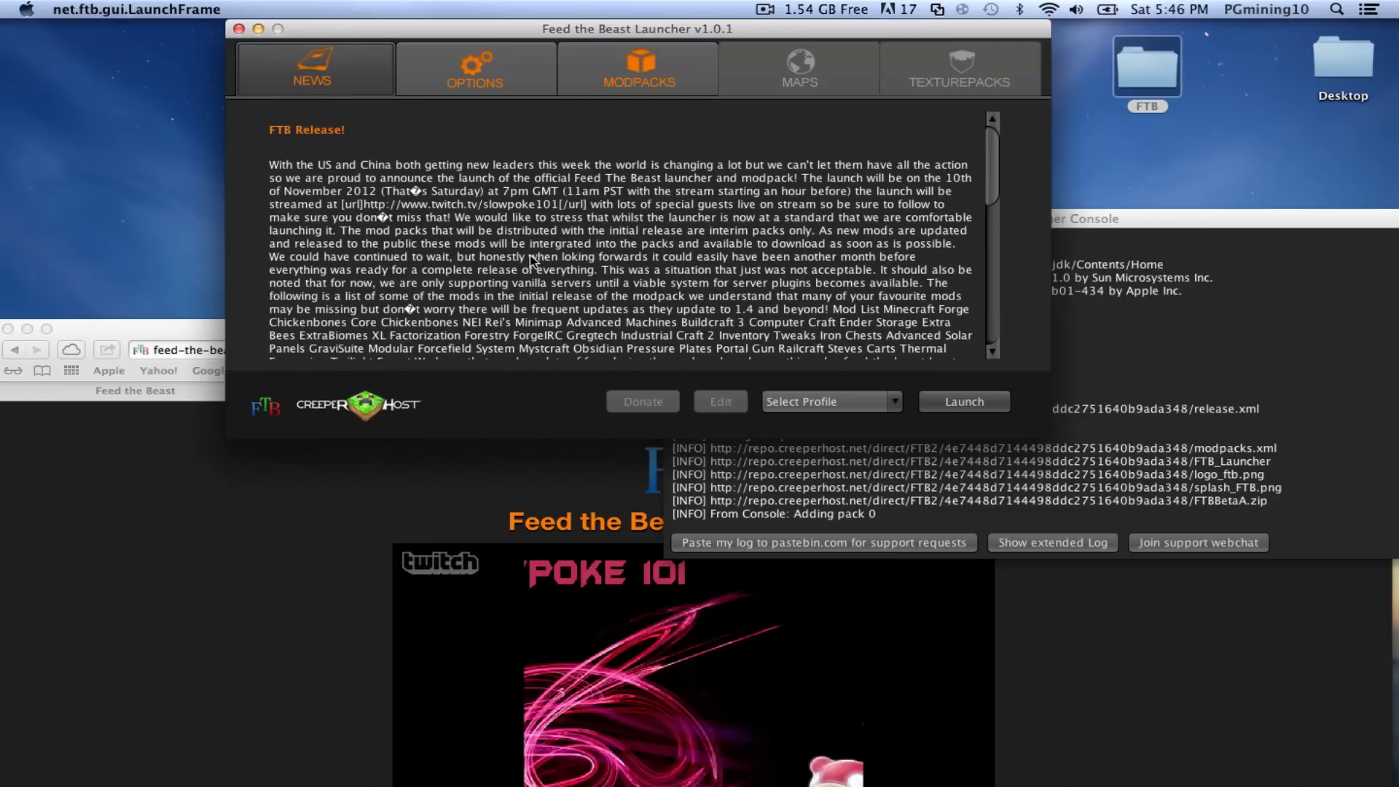
scroll(520, 244, "down", 5)
scroll(521, 249, "up", 5)
left_click(434, 91)
left_click(587, 95)
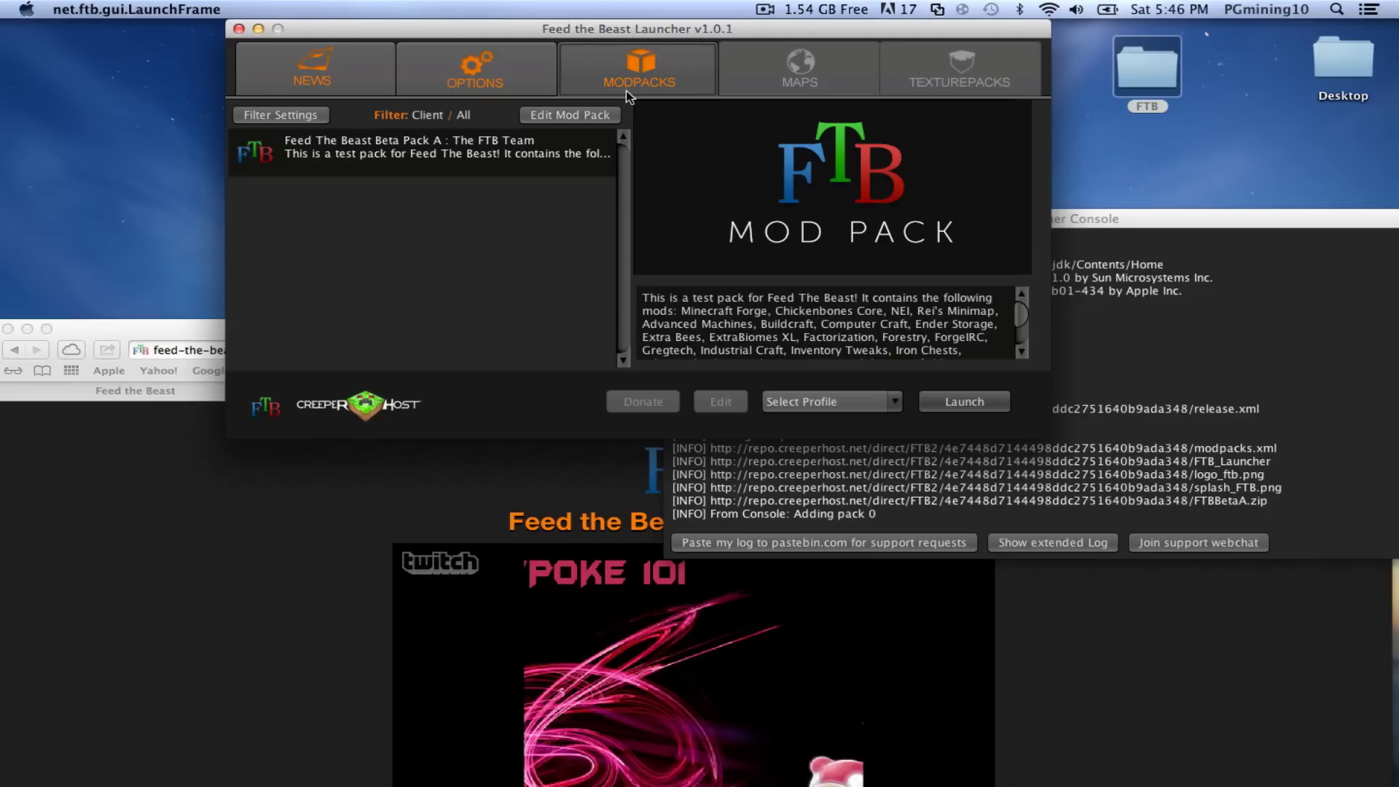
- View the form for creating a launcher profile and close it without adding one
left_click(838, 401)
left_click(822, 441)
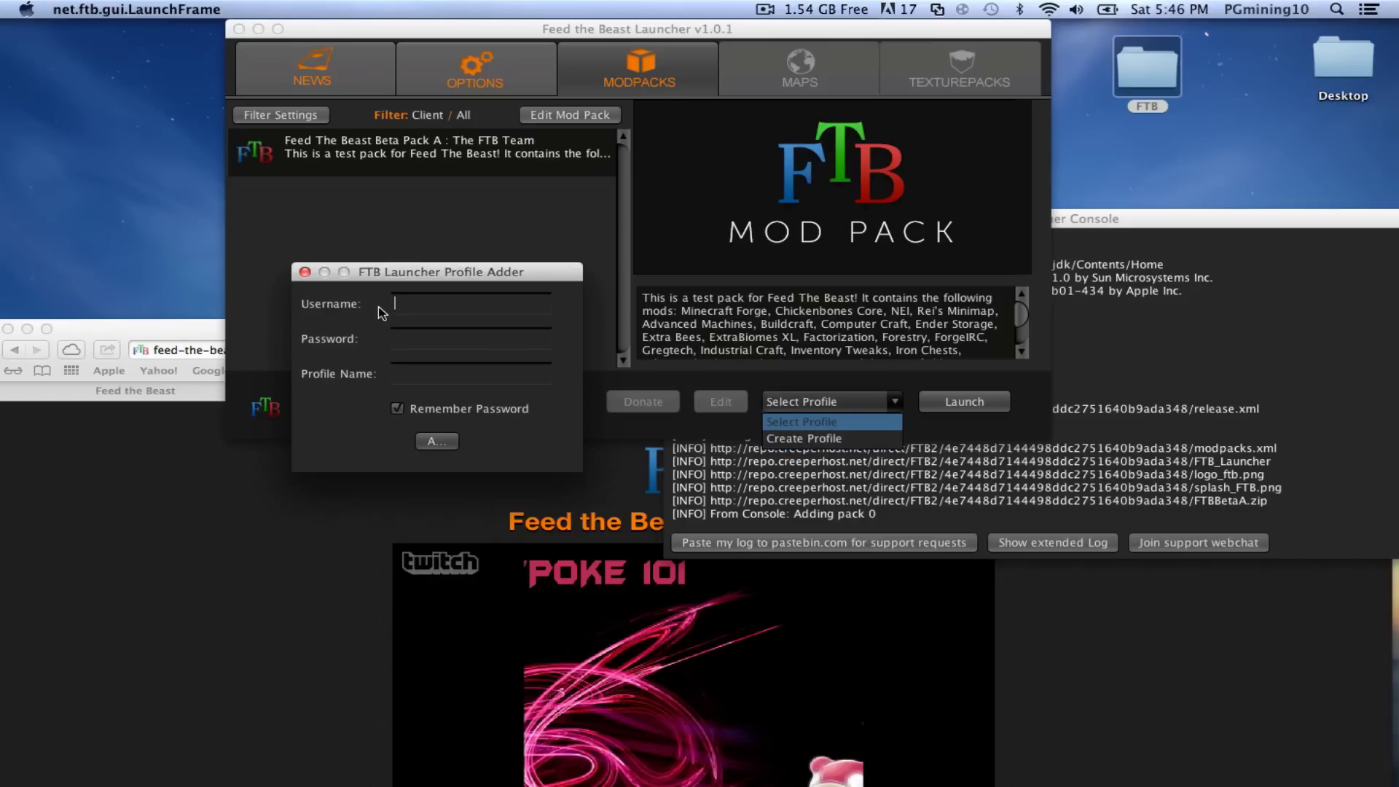
left_click_drag(377, 277, 482, 264)
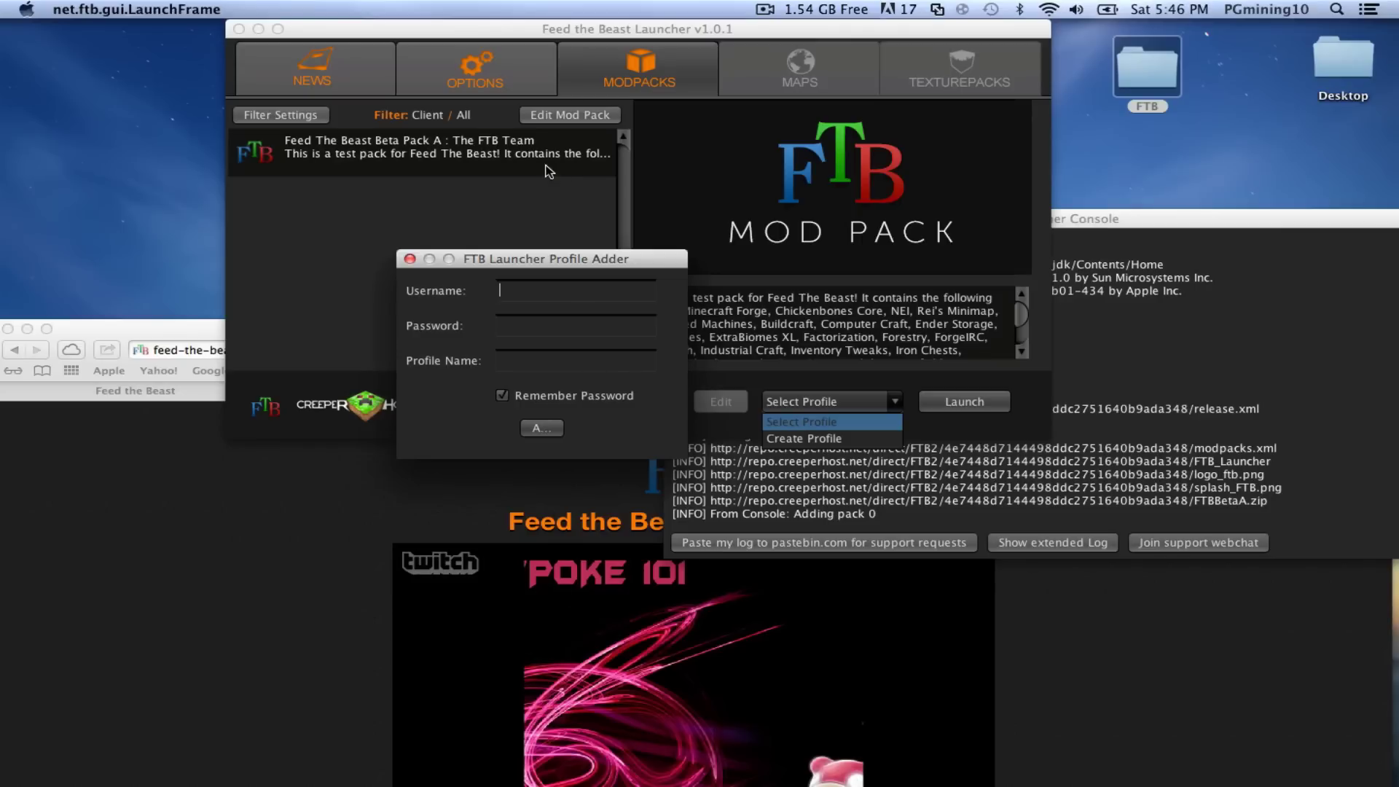
left_click(410, 259)
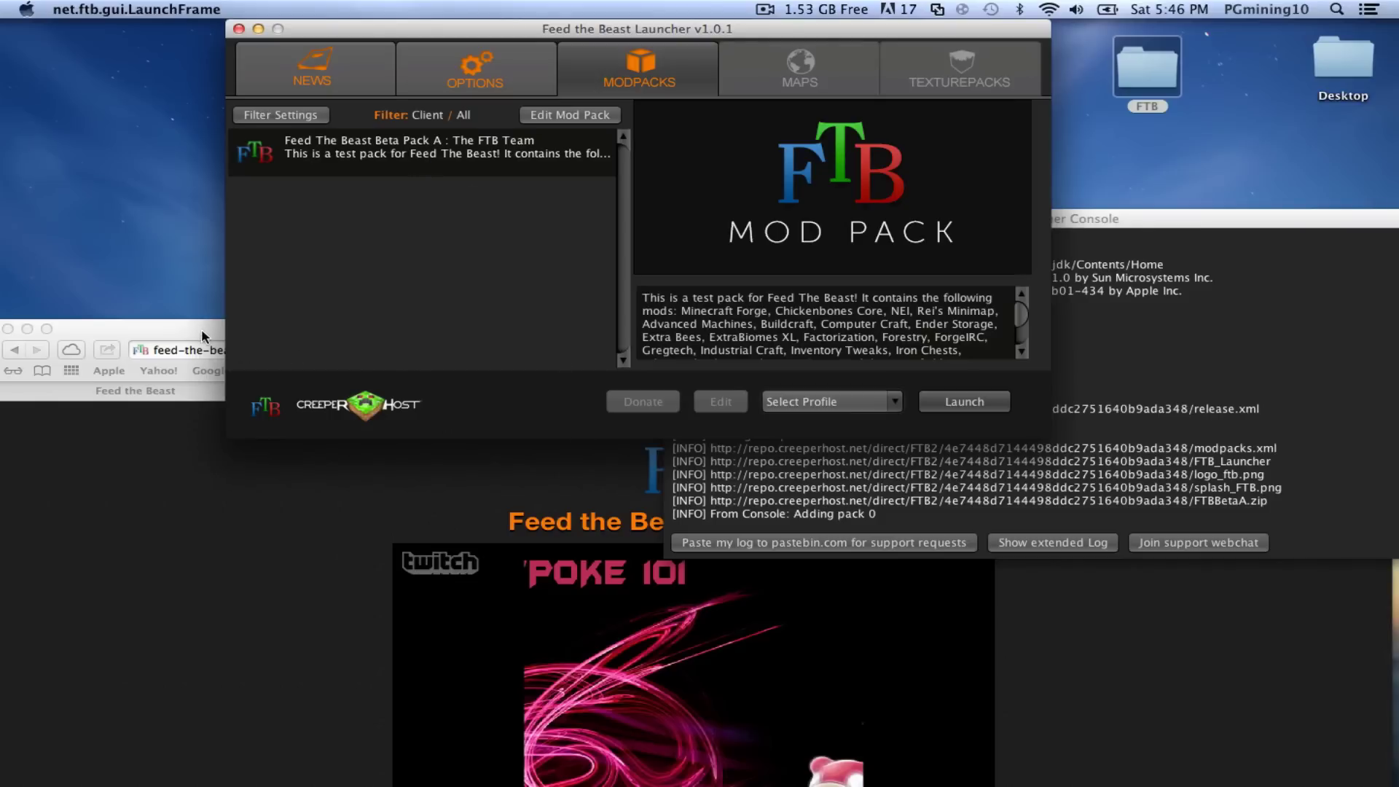
- Rearrange the browser and launcher windows and open the mod pack editor for Feed The Beast Beta Pack A
left_click_drag(202, 330, 180, 29)
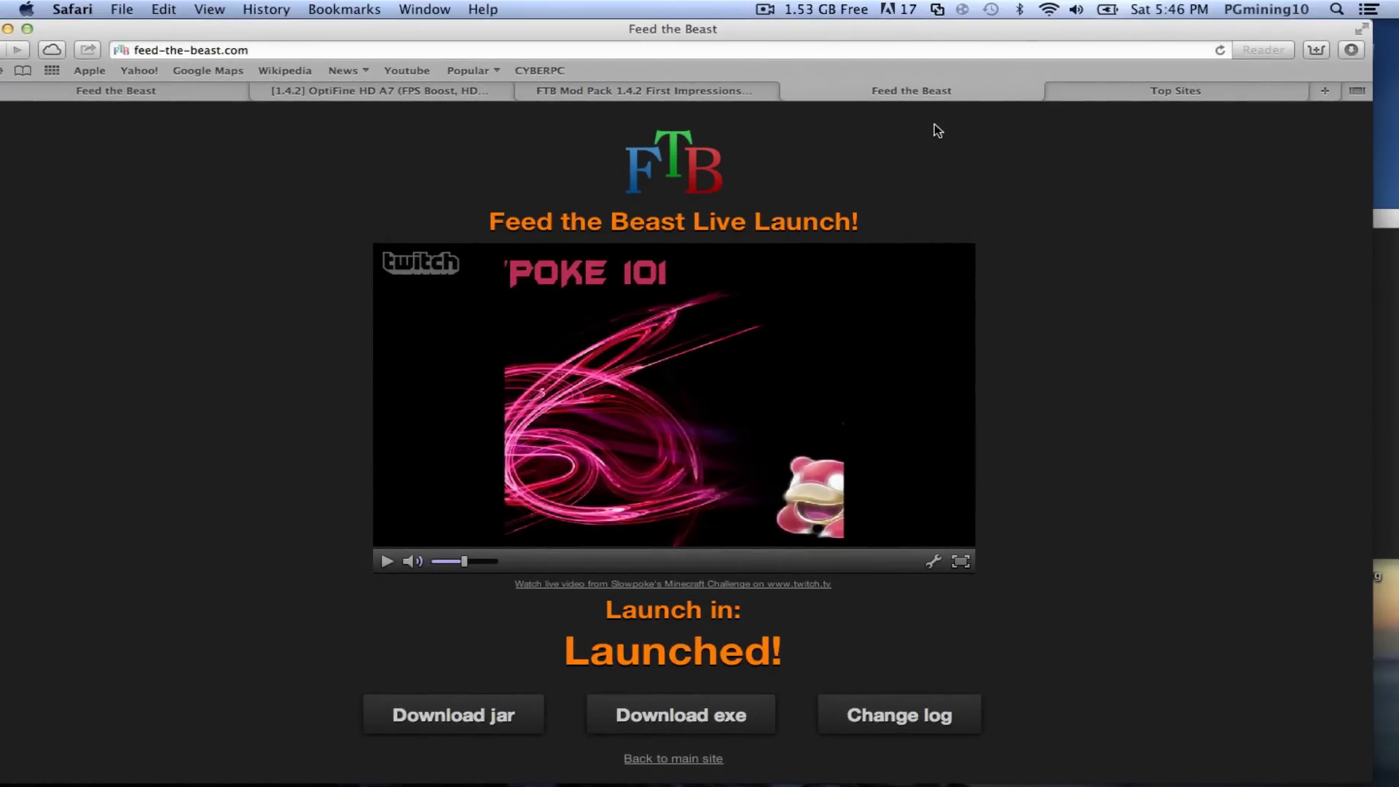
left_click_drag(740, 29, 684, 537)
left_click_drag(611, 27, 563, 31)
left_click_drag(472, 538, 477, 371)
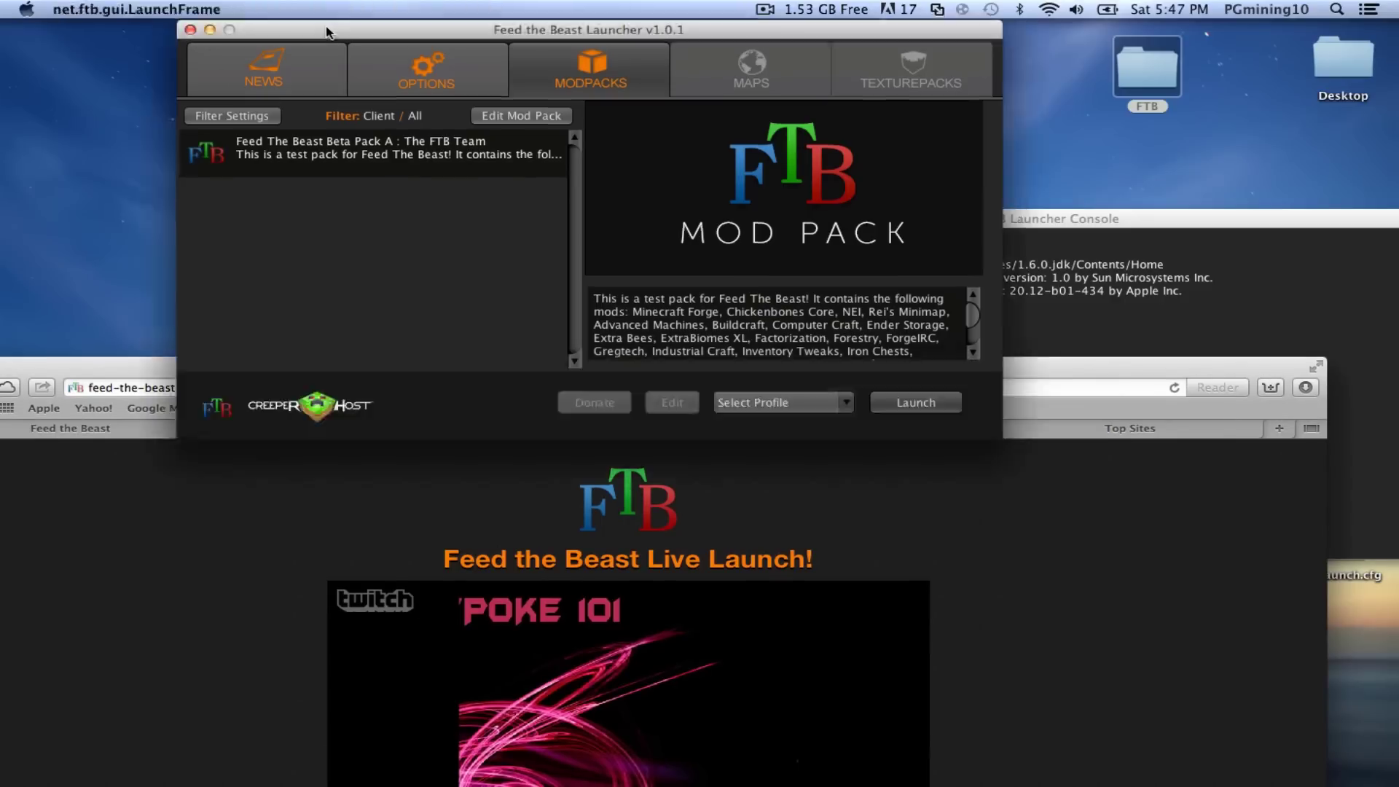
left_click_drag(339, 29, 181, 19)
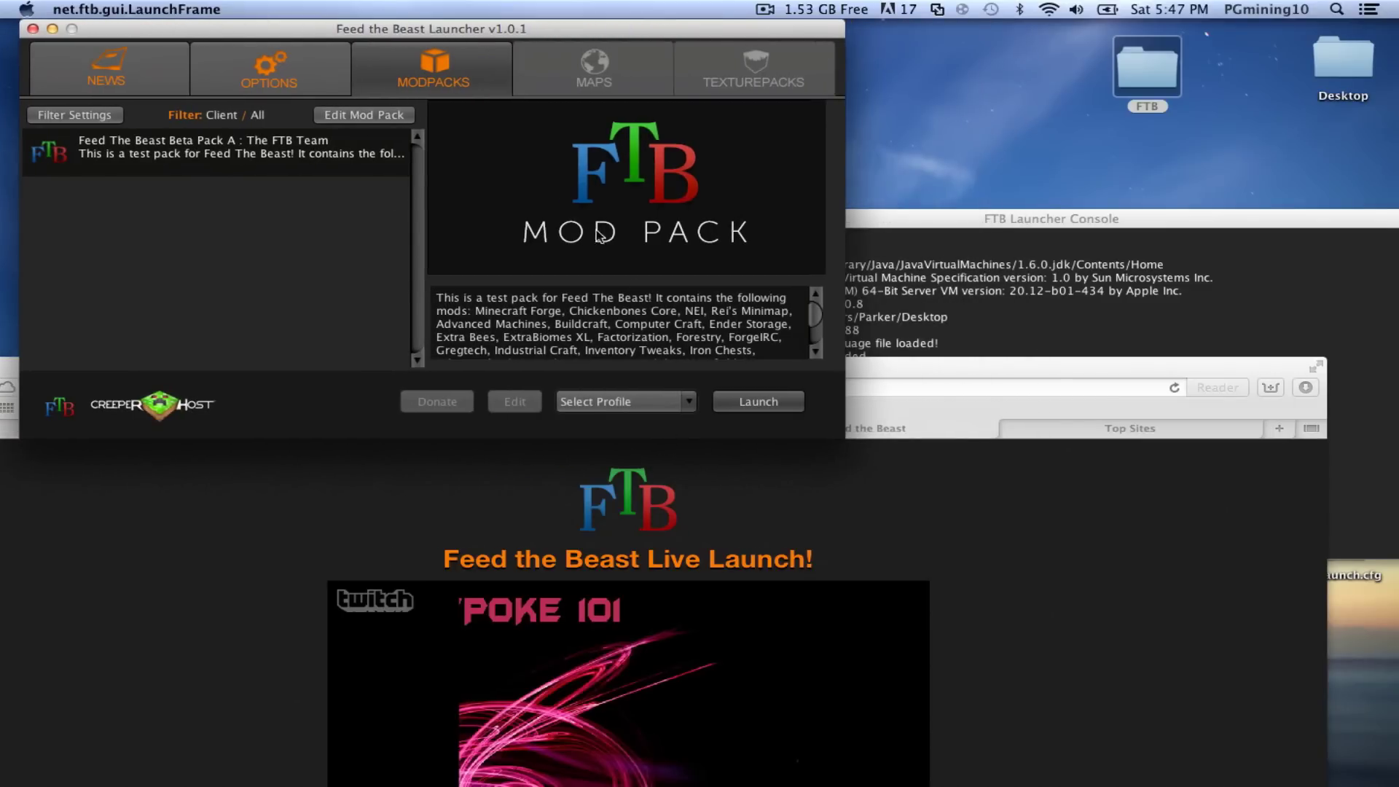
left_click(338, 122)
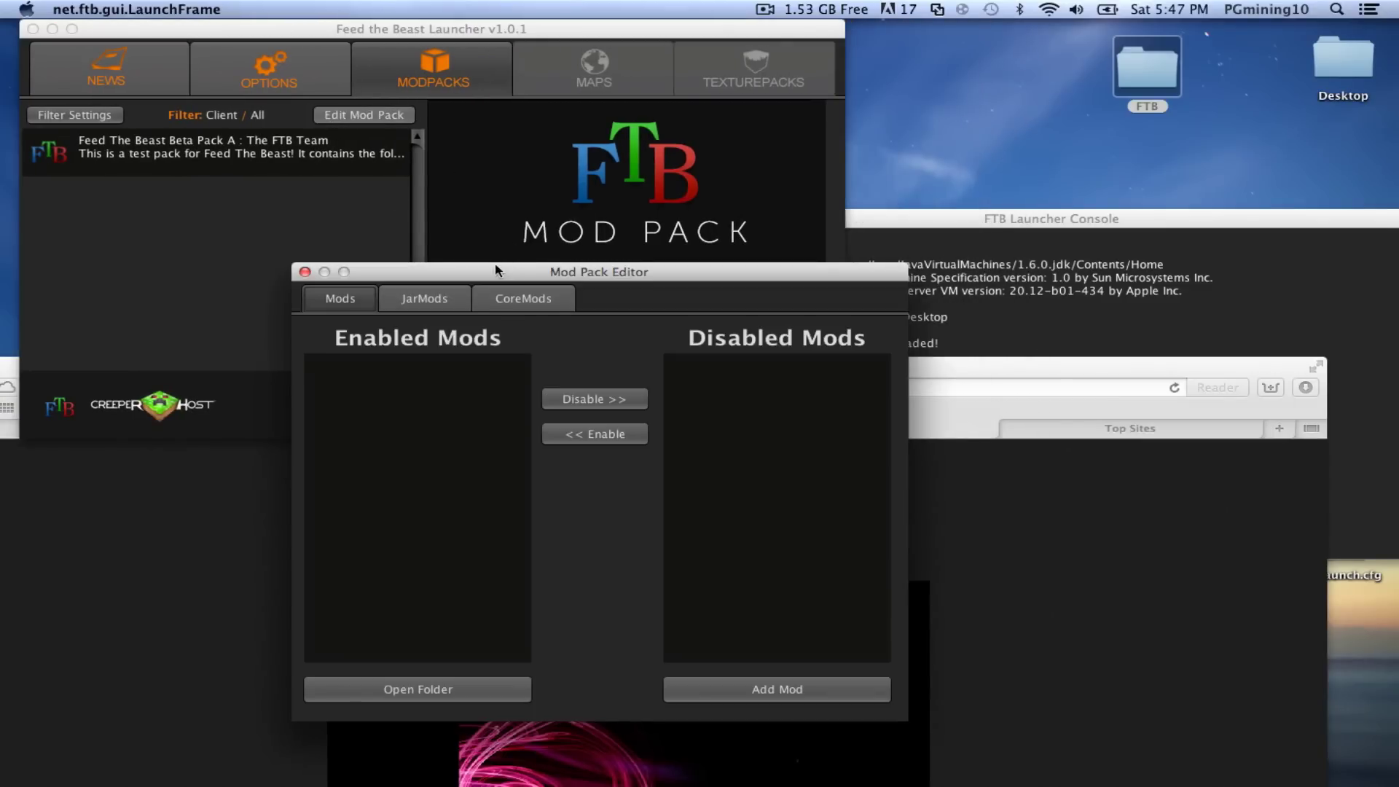
left_click_drag(510, 270, 525, 106)
- Switch to Safari, bring its window up the screen, and search the web for "optifine" in the empty page
left_click_drag(936, 365, 918, 88)
left_click(1075, 152)
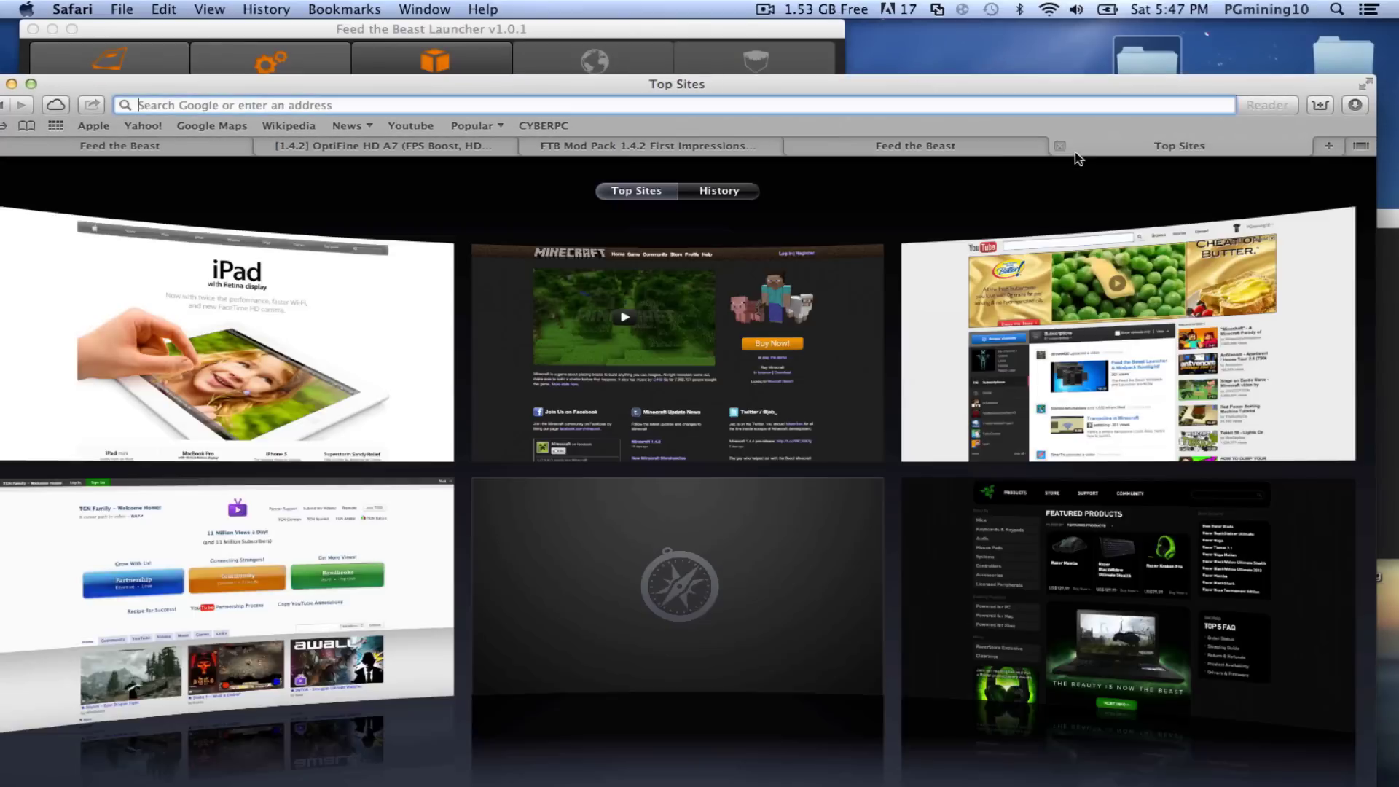
type("optifine")
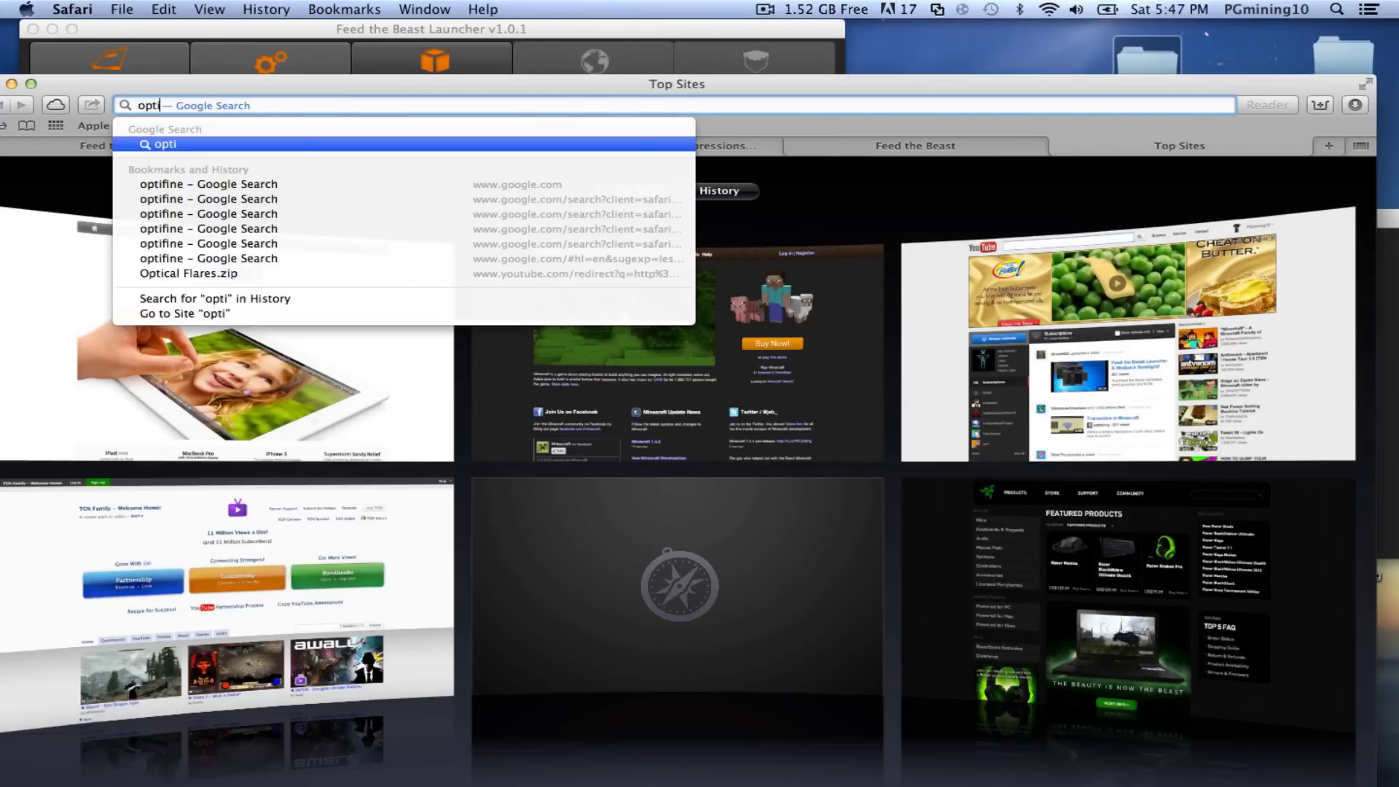
key("Return")
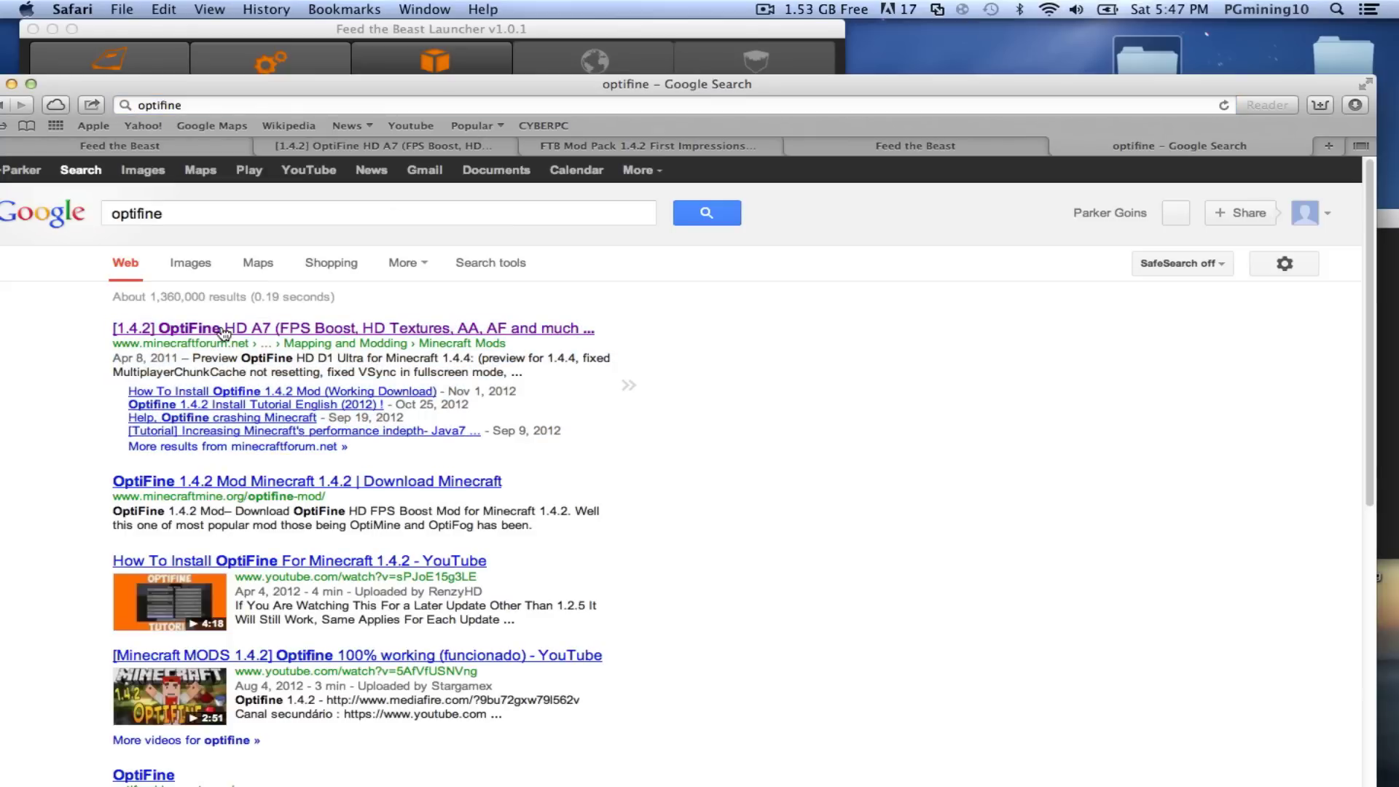
- Open the OptiFine HD B5 Ultra download page for Minecraft 1.4.2 from the Minecraft Forums thread, examine its download link, and close the page
left_click(410, 148)
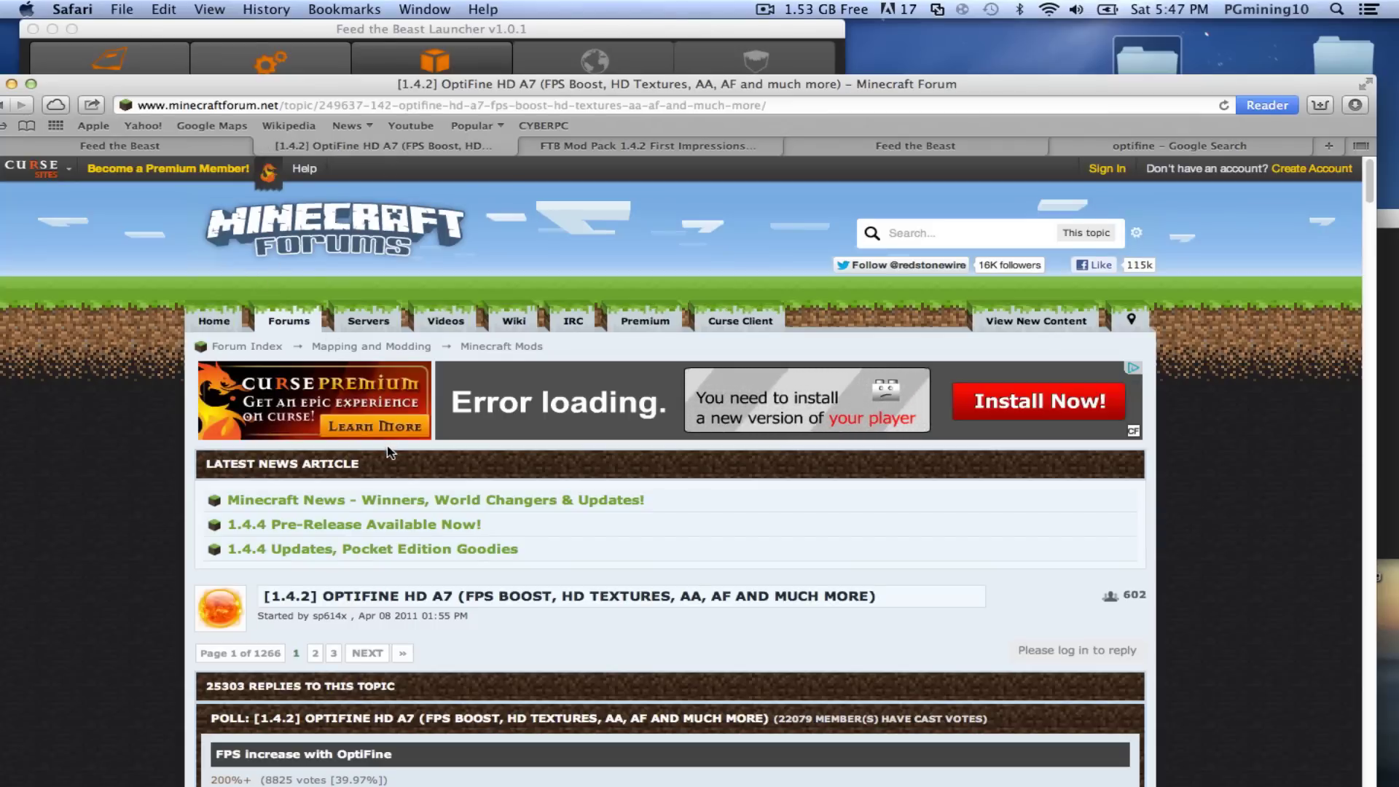
scroll(389, 446, "down", 5)
scroll(389, 446, "down", 12)
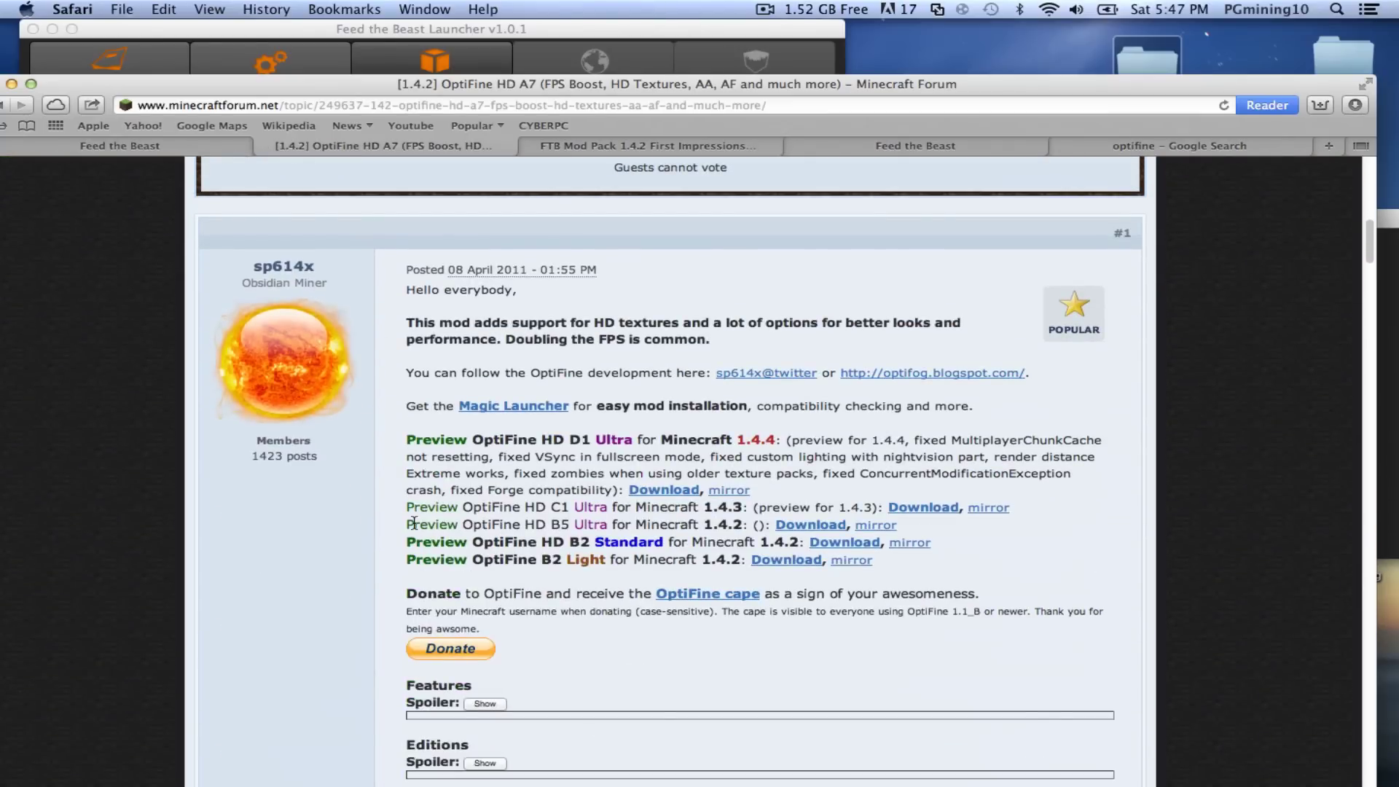
left_click_drag(405, 524, 754, 524)
left_click(1013, 562)
left_click(837, 526)
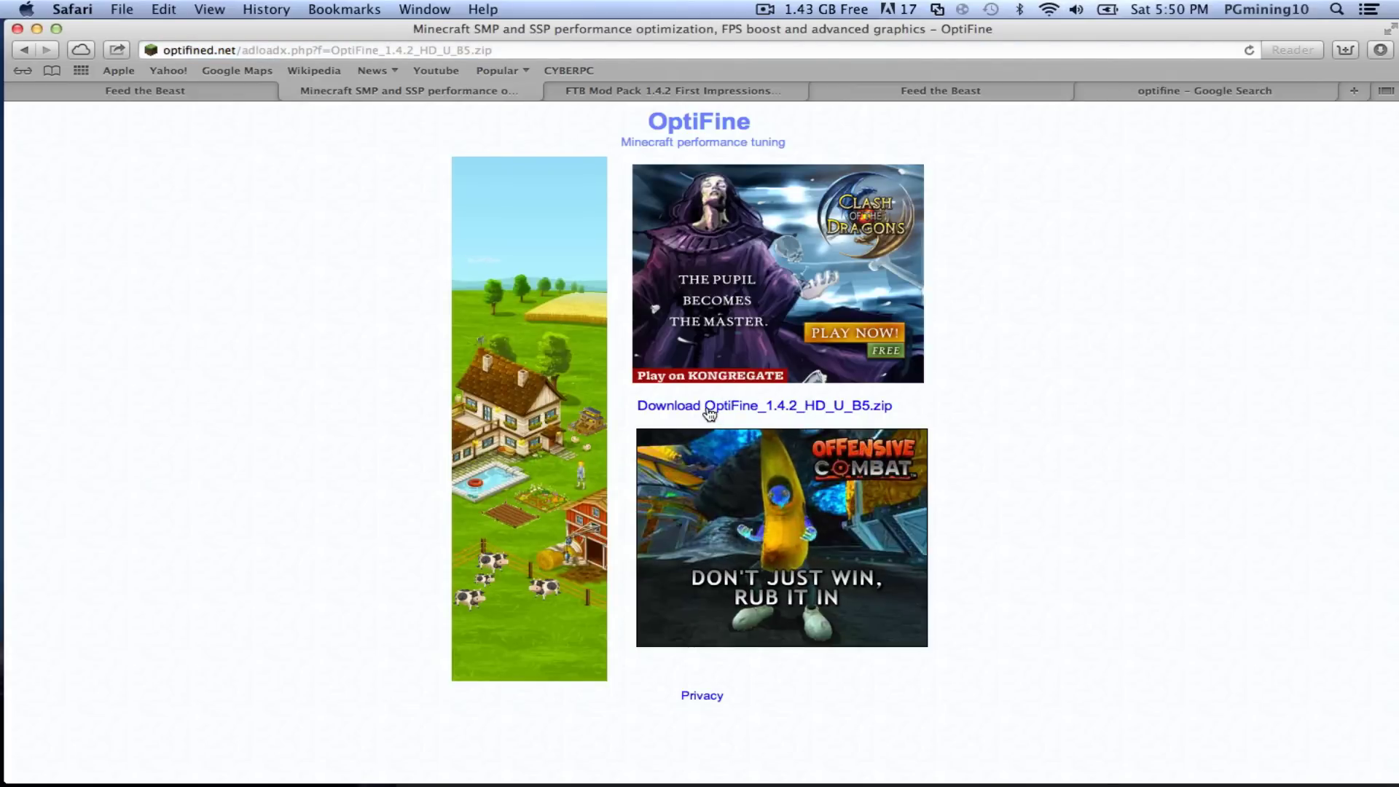
left_click_drag(639, 406, 799, 410)
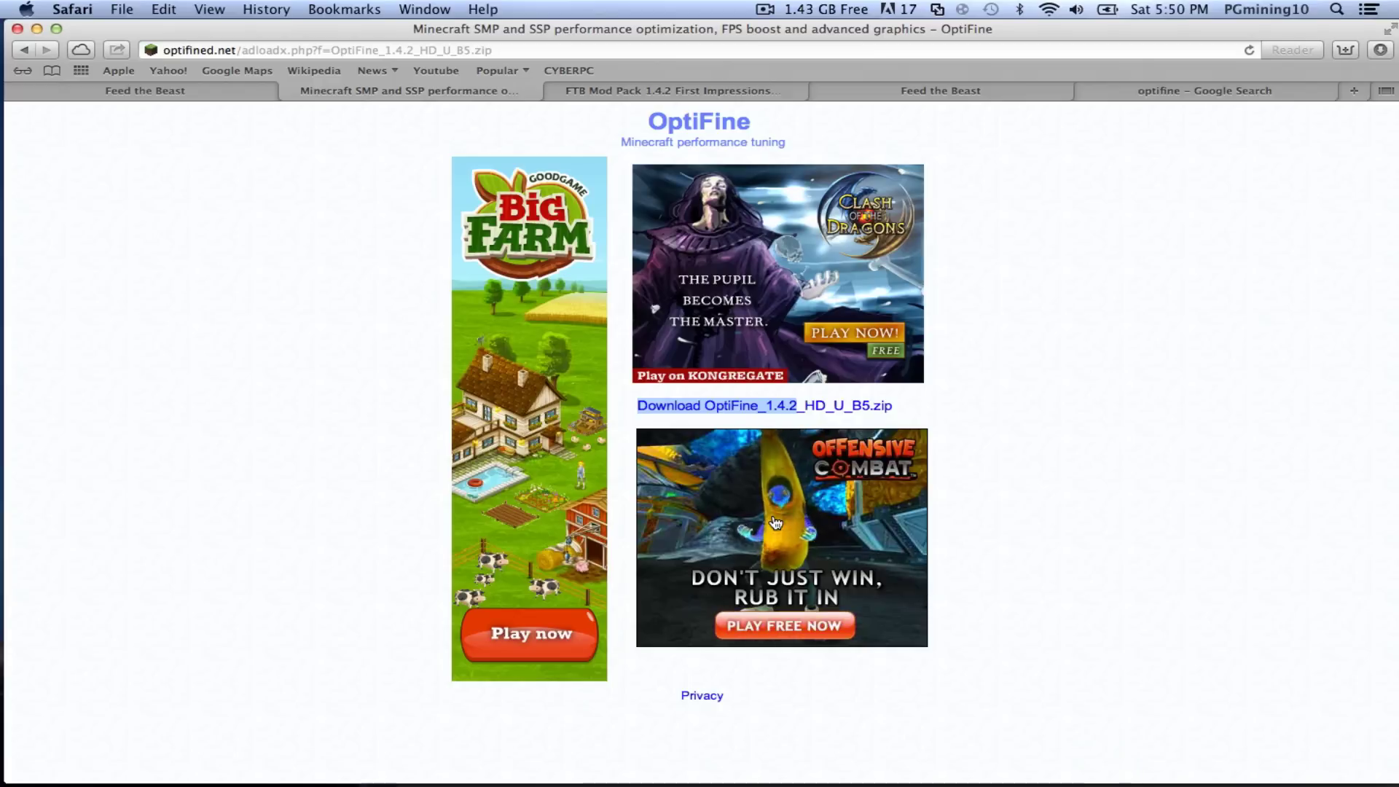
left_click(291, 91)
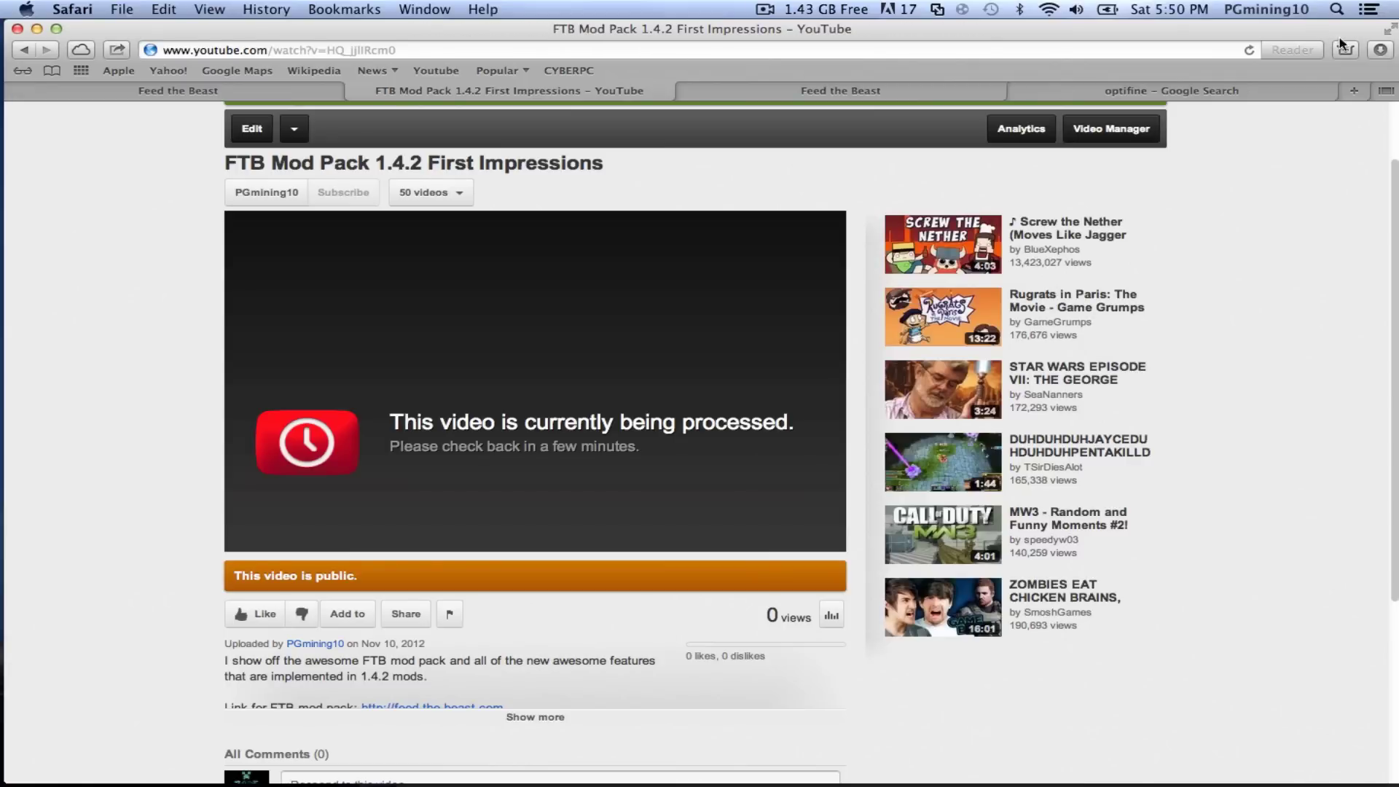
- Move the browser window out of the way and place the OptiFine_1 folder on the desktop near the FTB folder
left_click_drag(1320, 31, 877, 368)
left_click(968, 387)
left_click_drag(1072, 165, 1011, 117)
left_click(1036, 136)
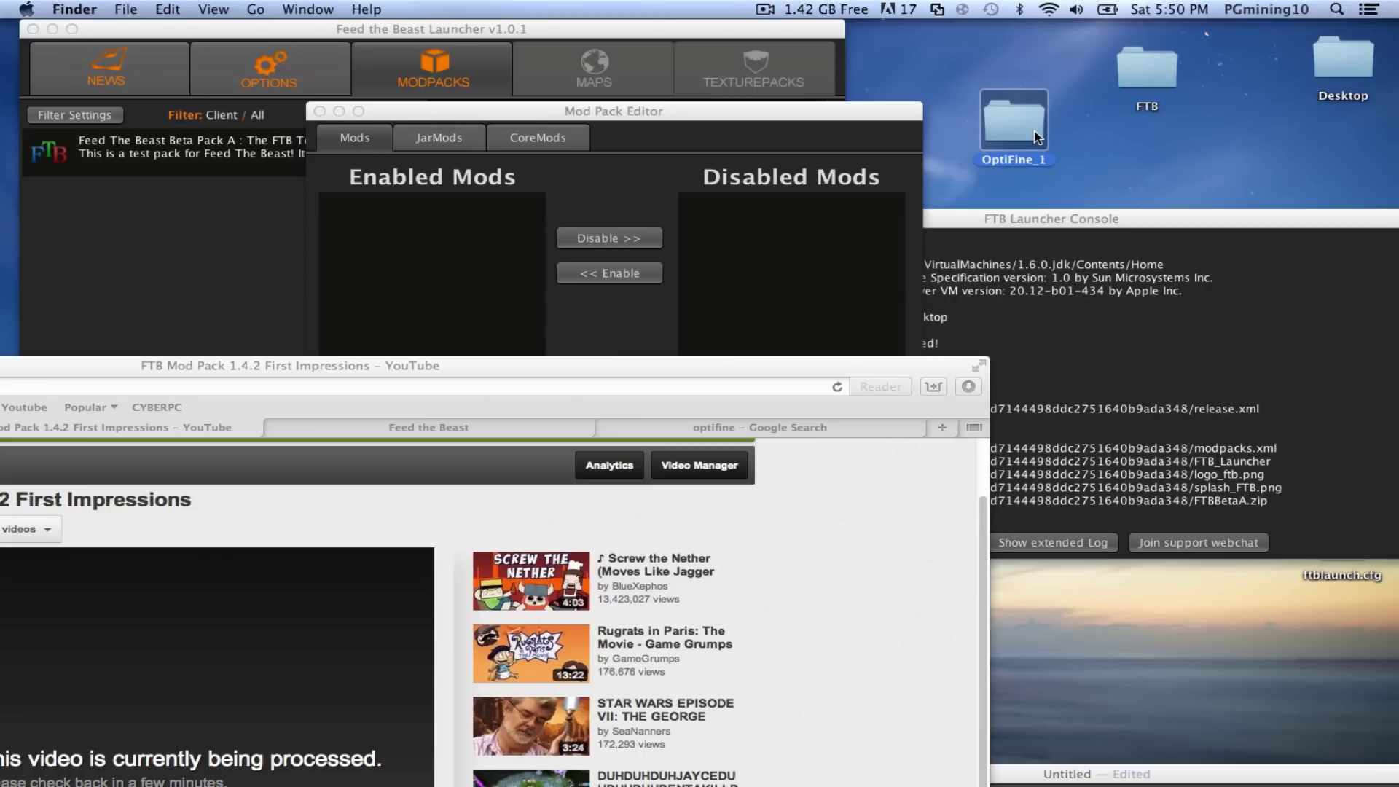
- Compress the OptiFine_1 folder into a zip archive and place the archive beside the FTB folder on the desktop
right_click(1035, 136)
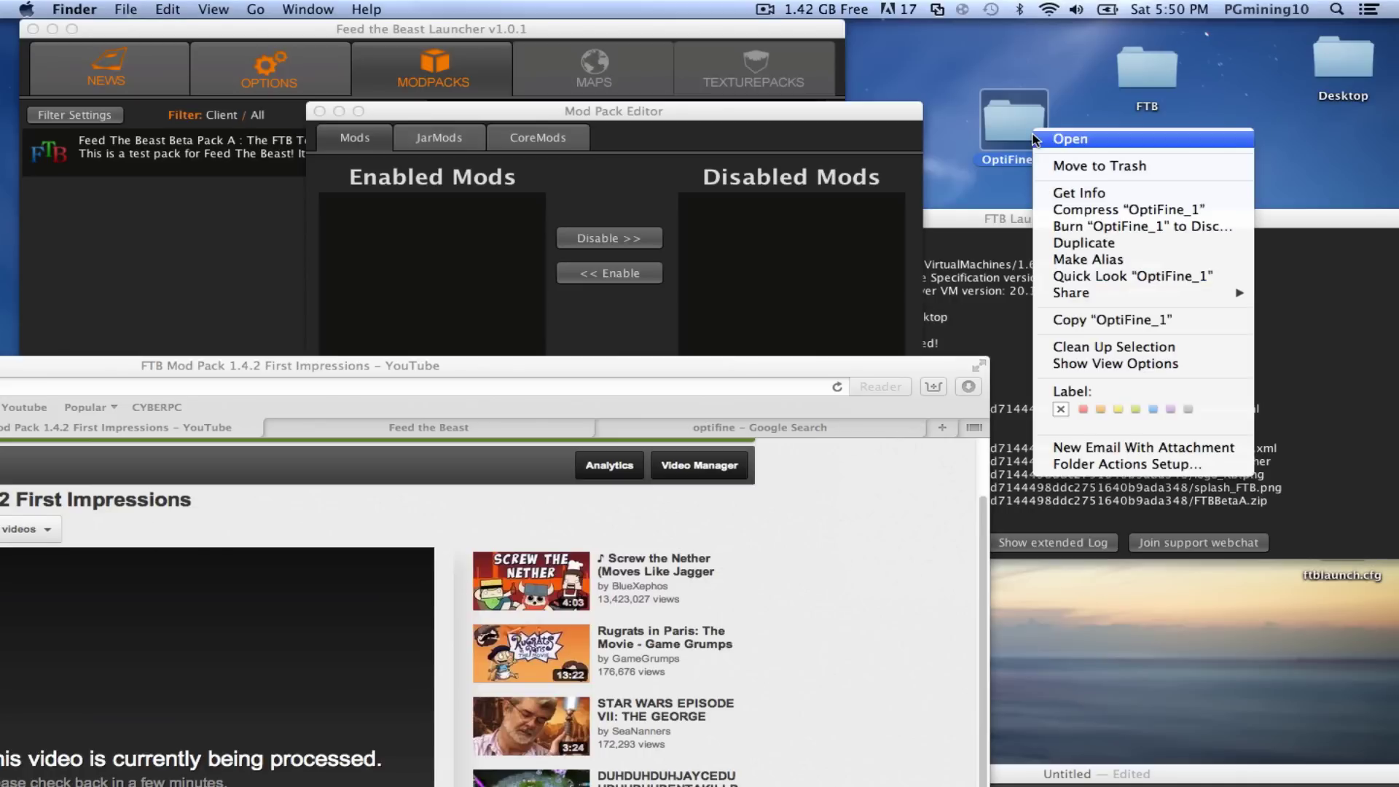
left_click(1066, 209)
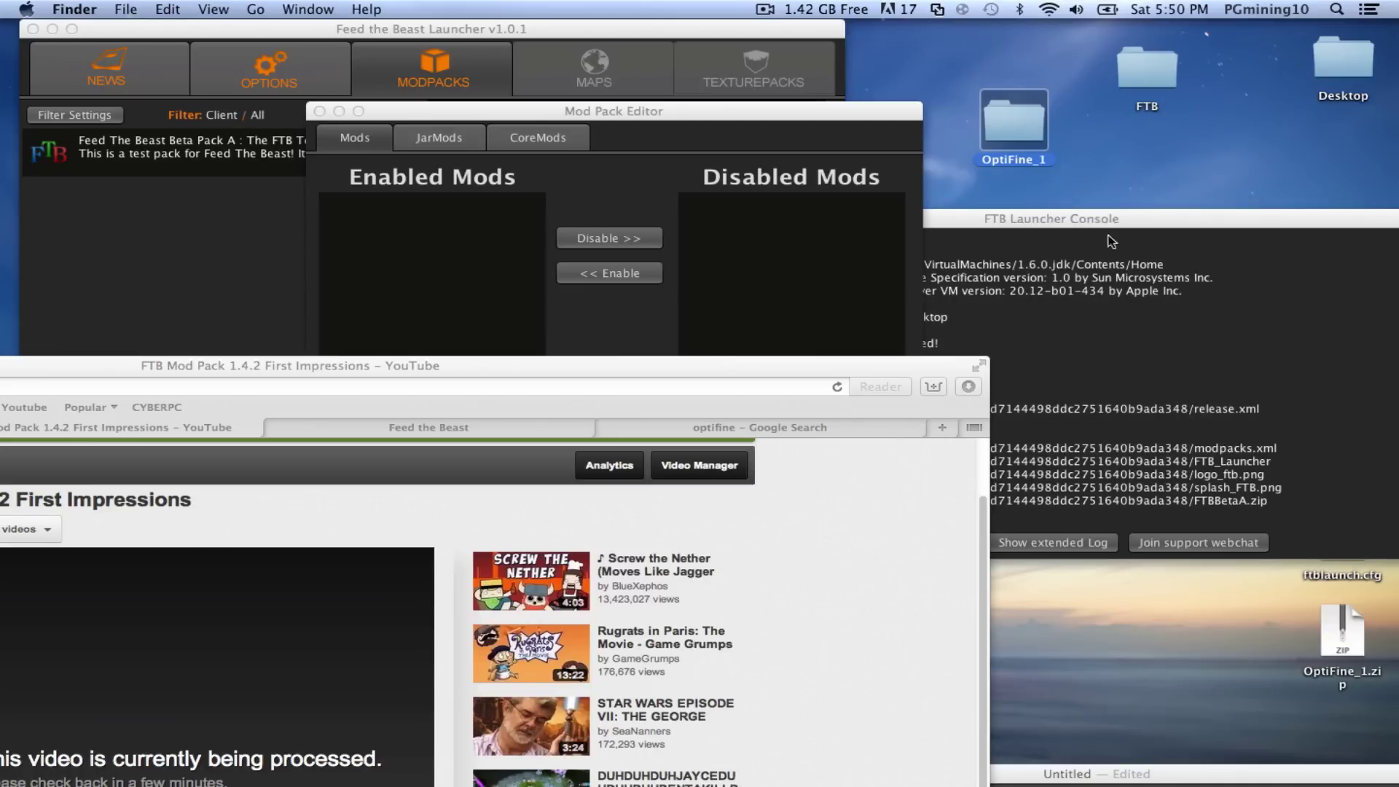
left_click_drag(1345, 656, 1250, 145)
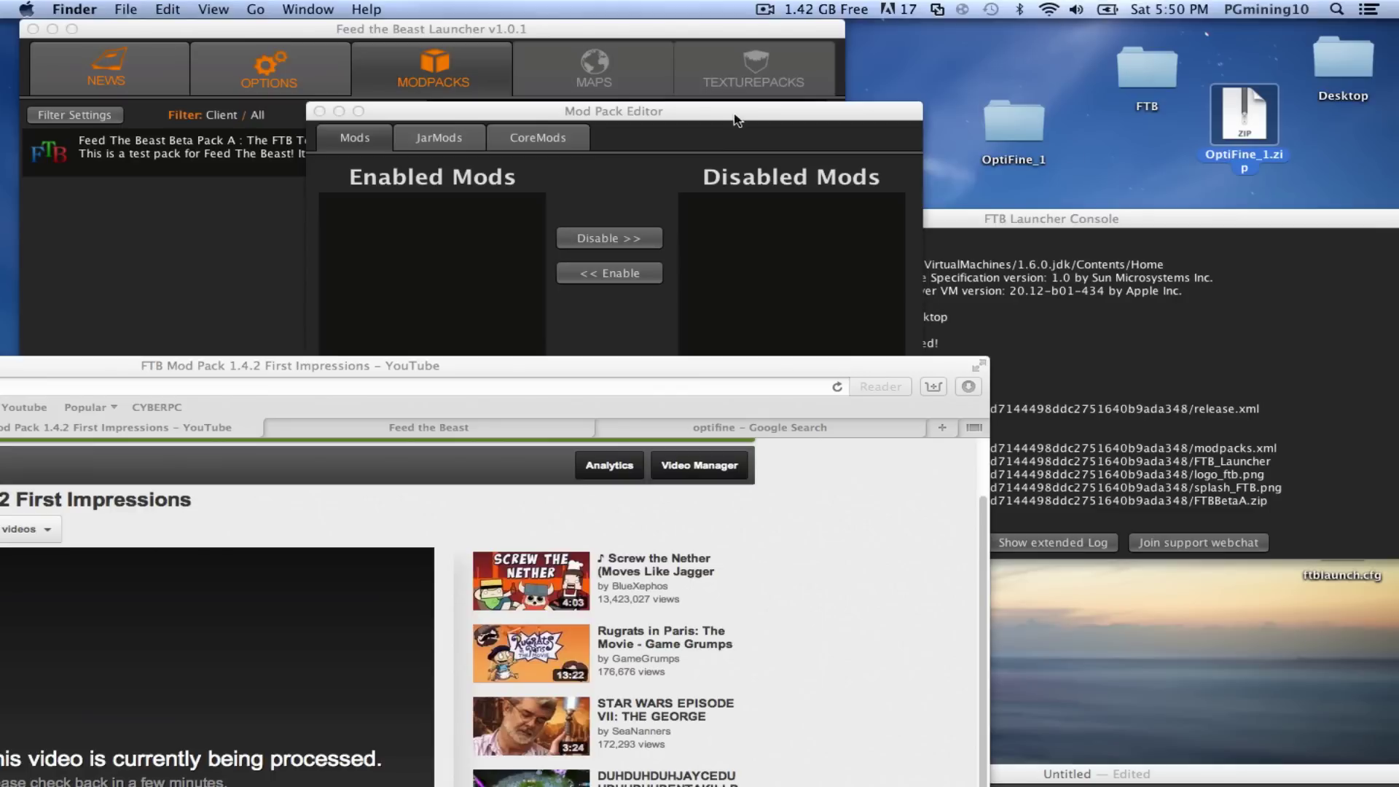
- Add OptiFine_1.zip from the Desktop folder to the mod pack's JarMods
left_click_drag(723, 119, 851, 130)
left_click(575, 152)
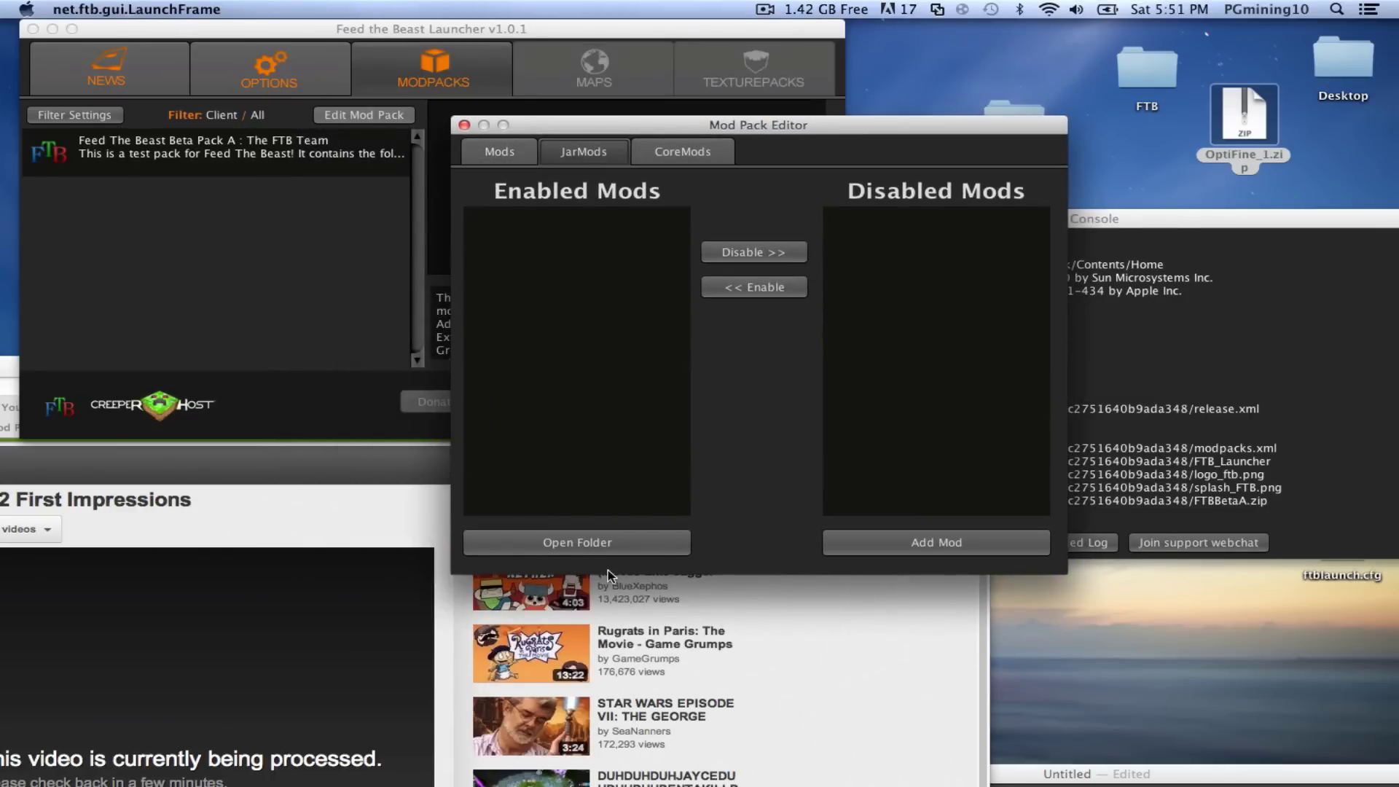
left_click(881, 549)
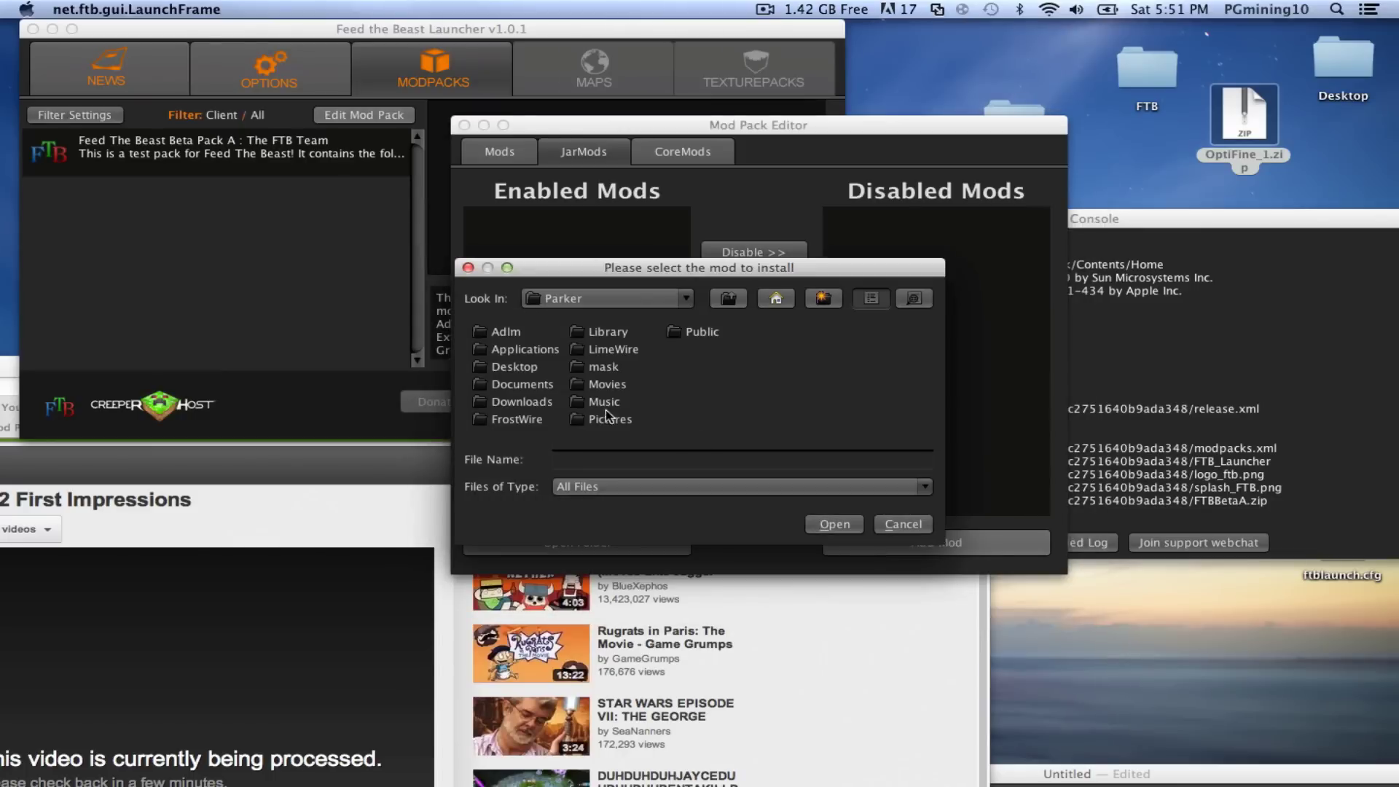
double_click(532, 373)
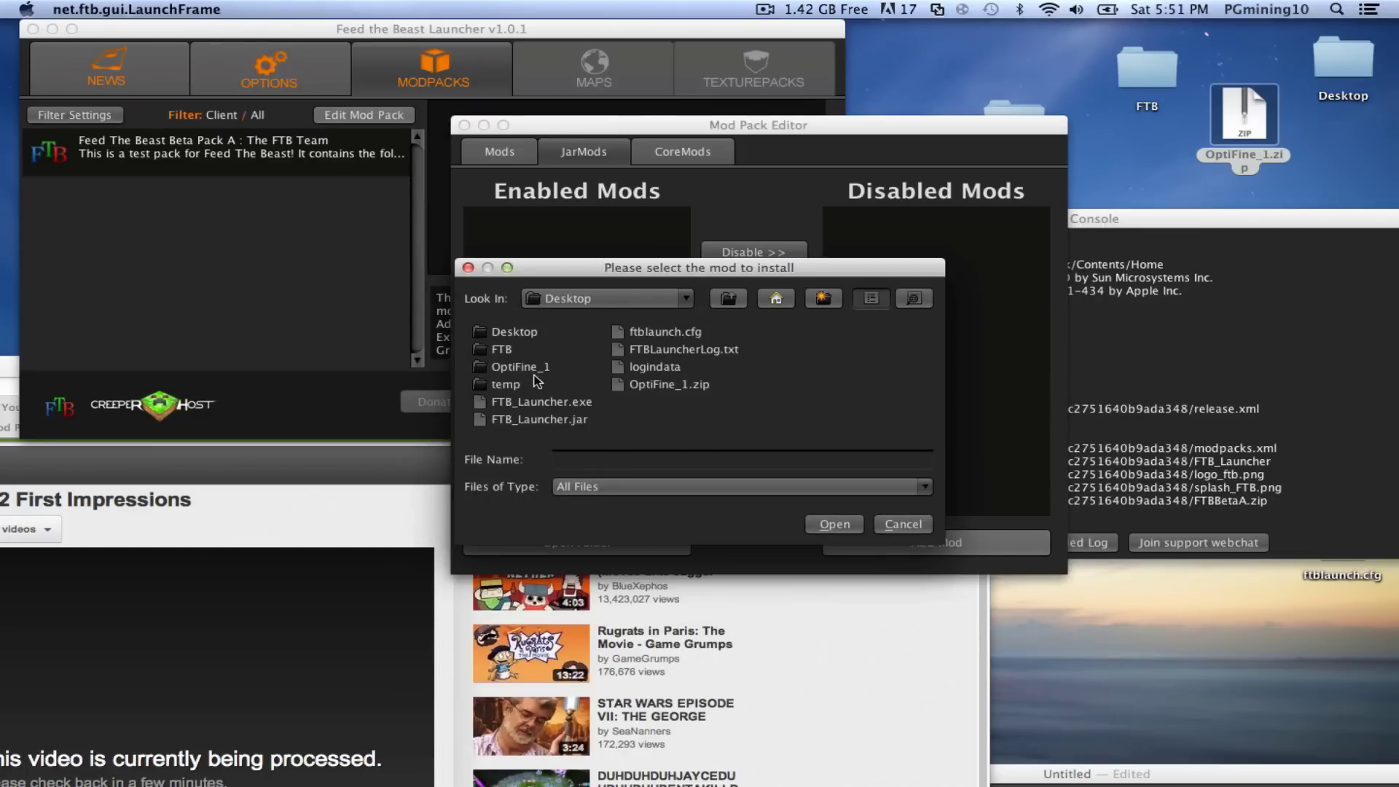
double_click(669, 384)
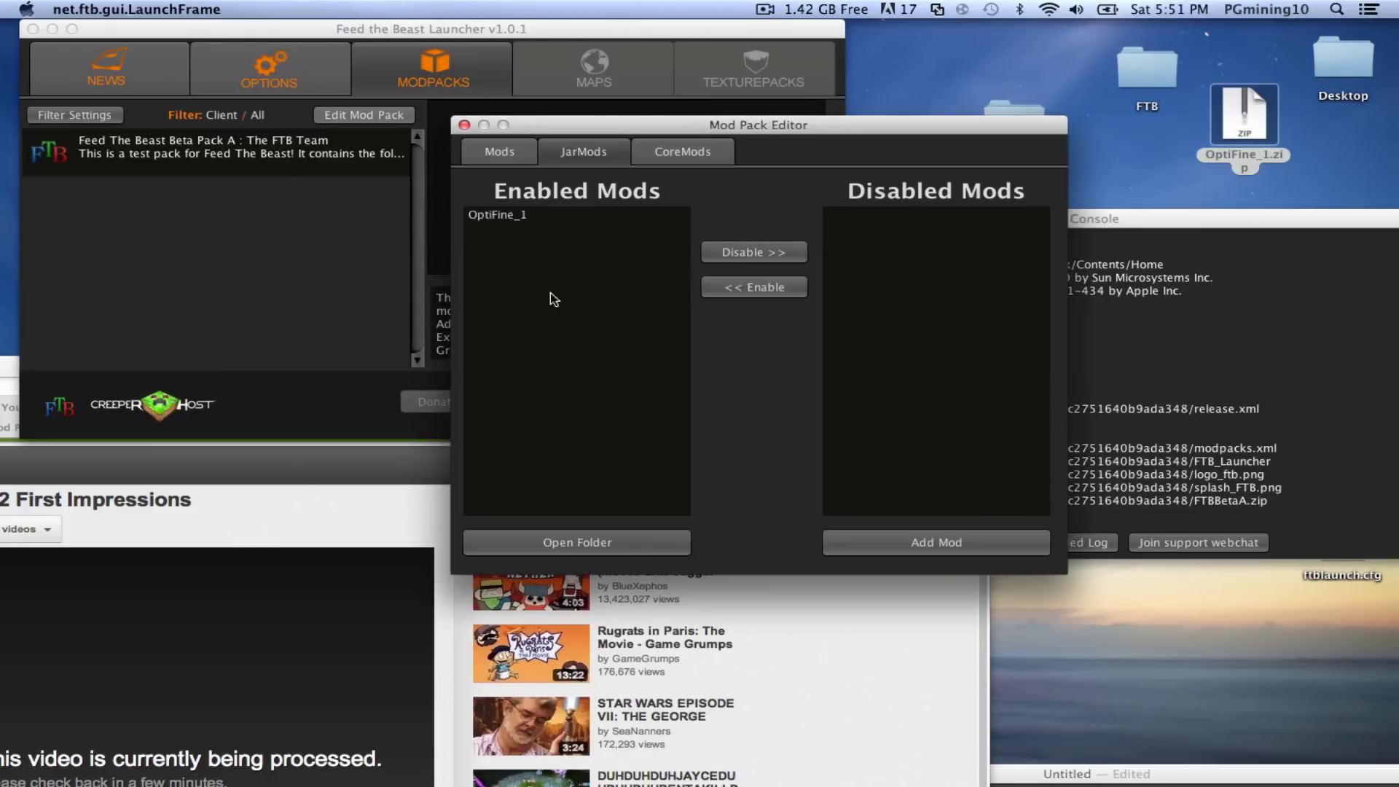
- Disable the OptiFine_1 jar mod in the mod pack editor
left_click(519, 215)
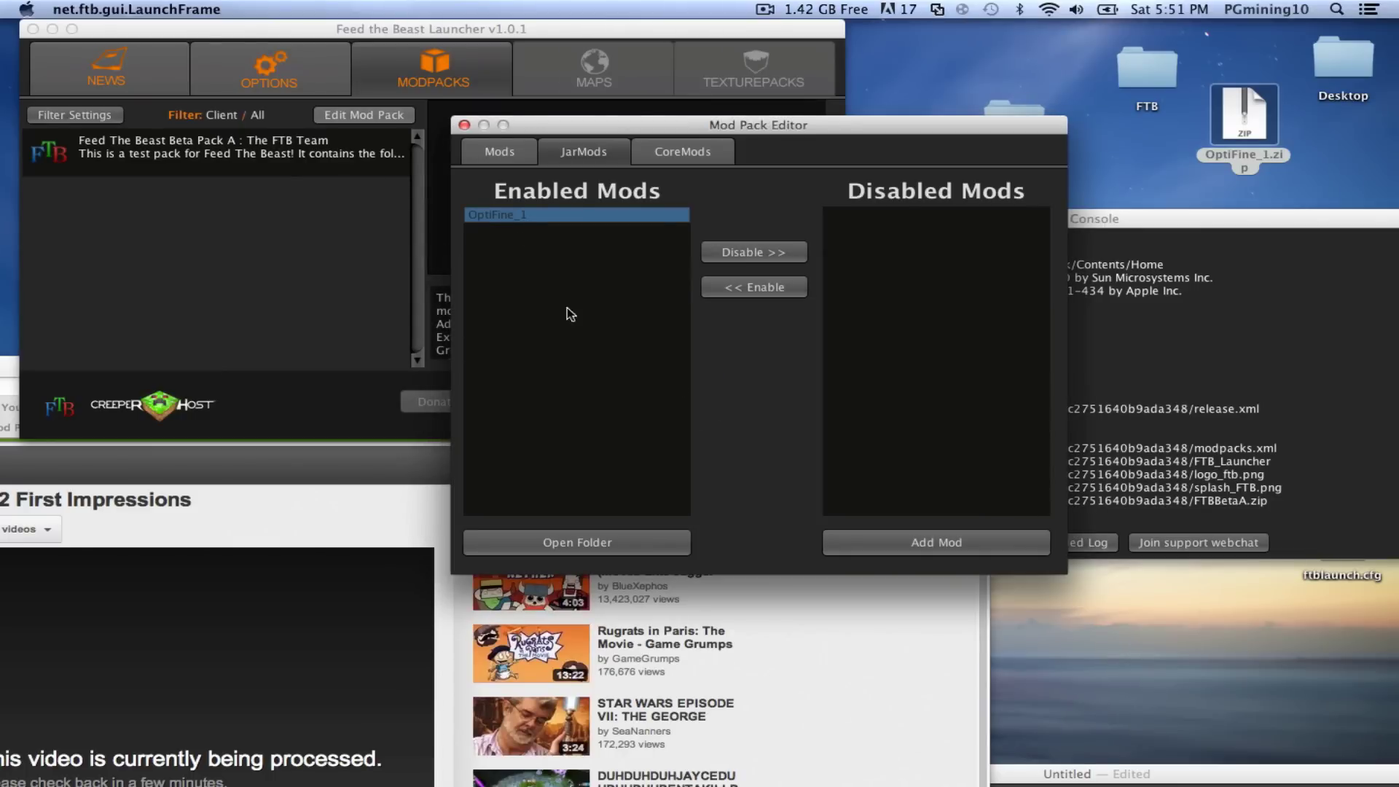
left_click(755, 252)
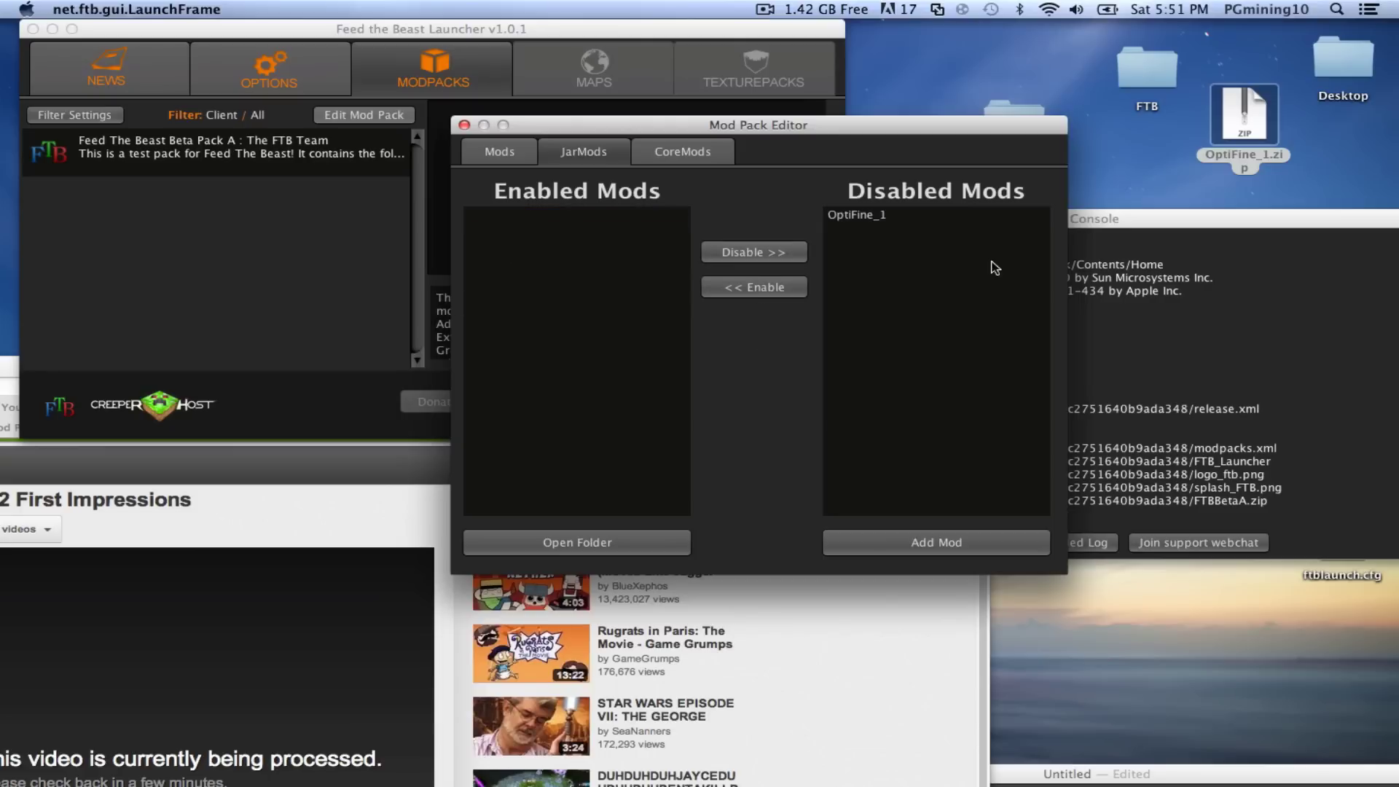
- Rename the desktop archive OptiFine_1.zip as OptiFine_1.zip.disabled
left_click(1262, 124)
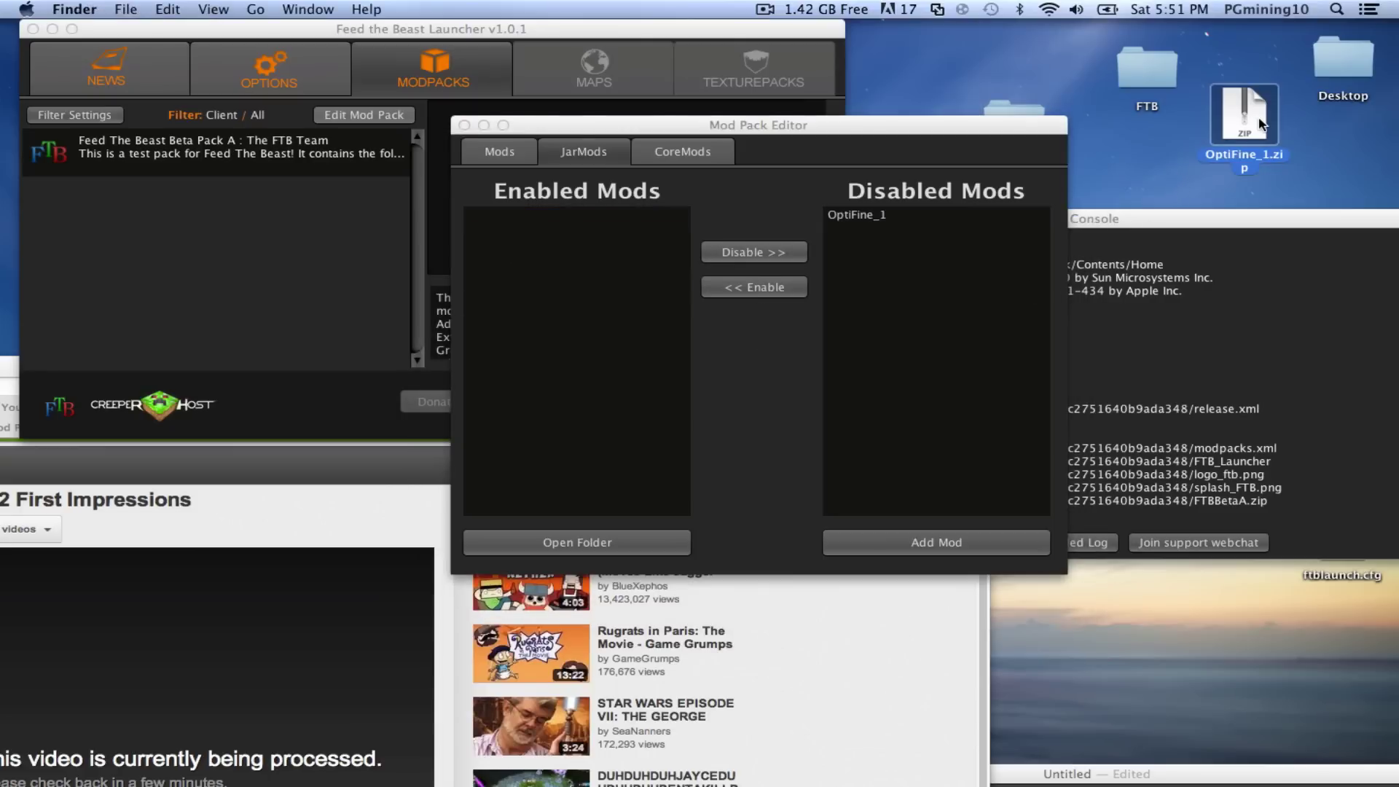
key("Return")
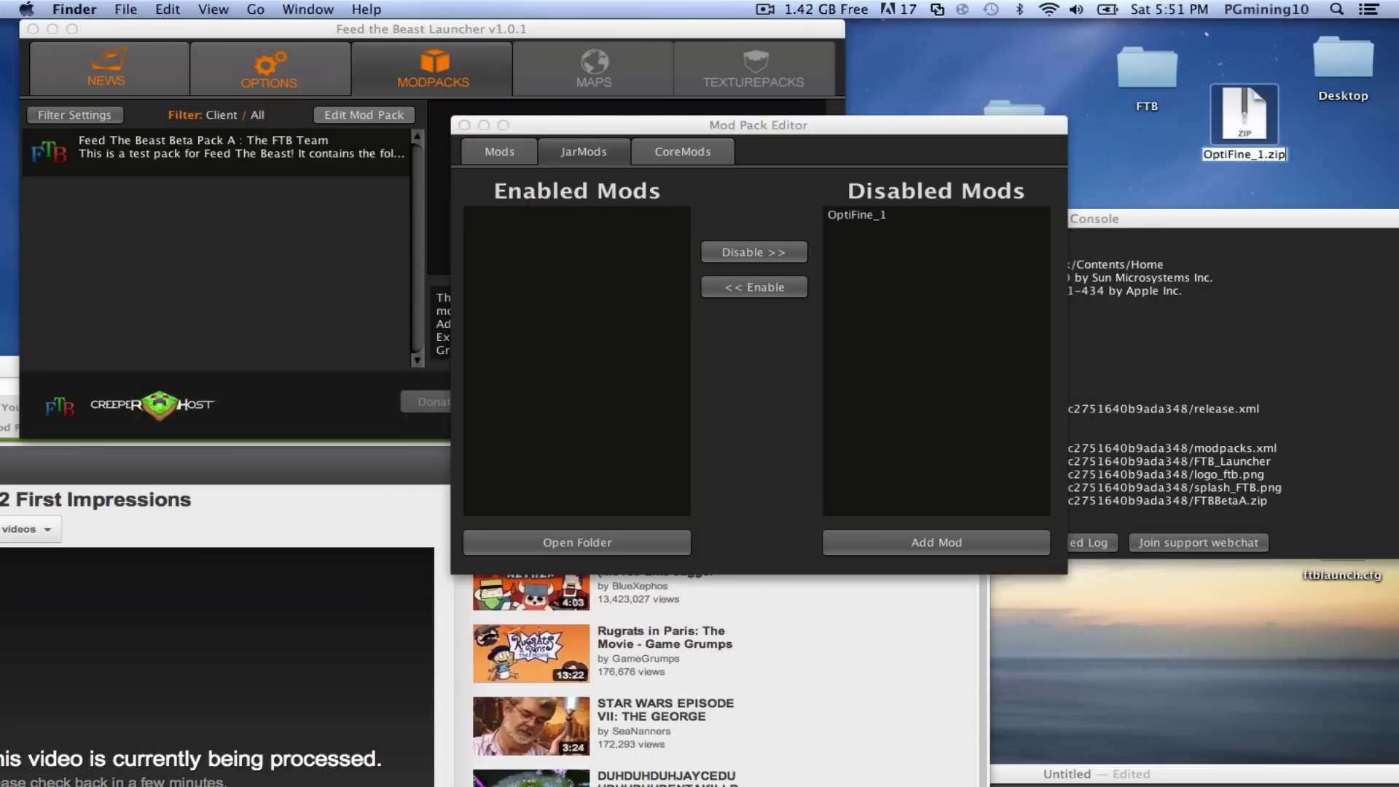
type(".disa")
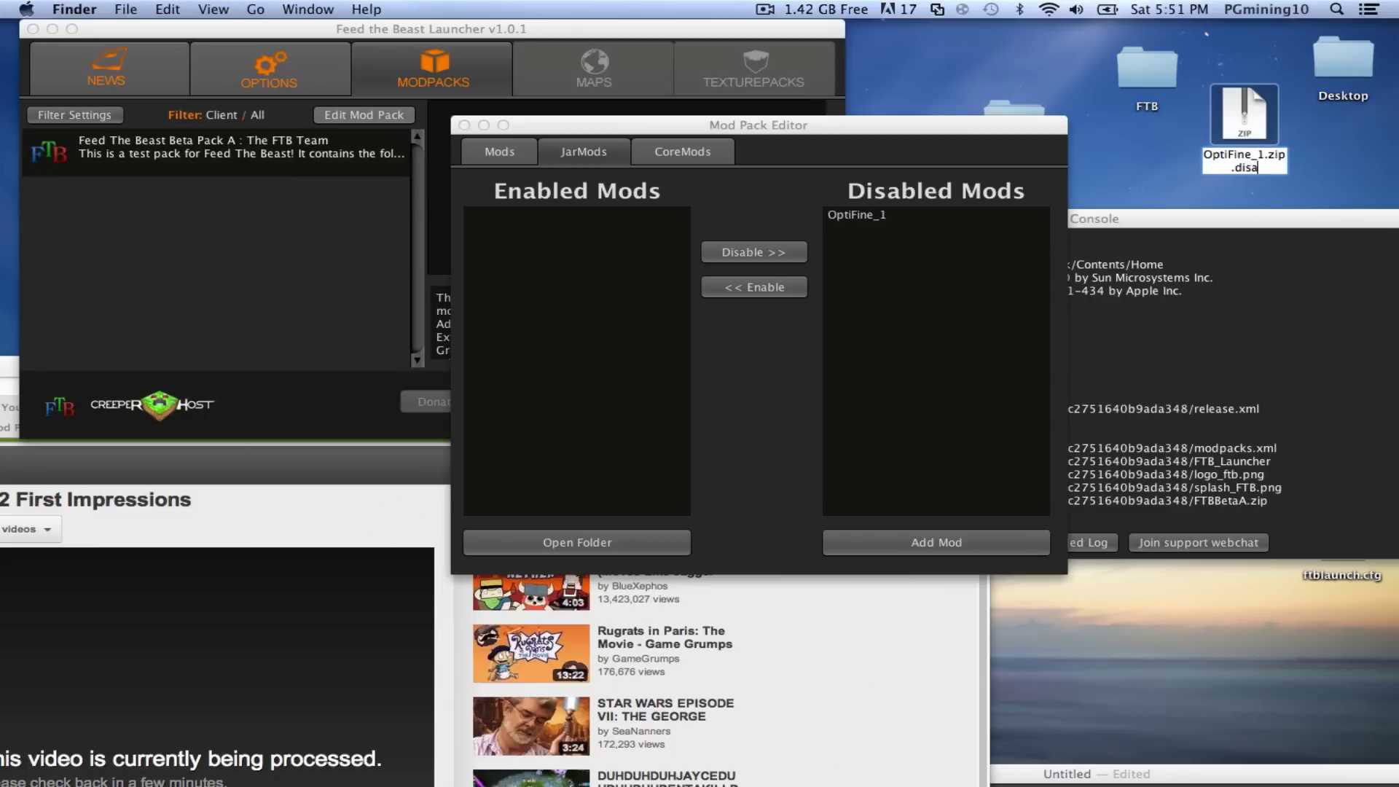
type("bled")
key("Return")
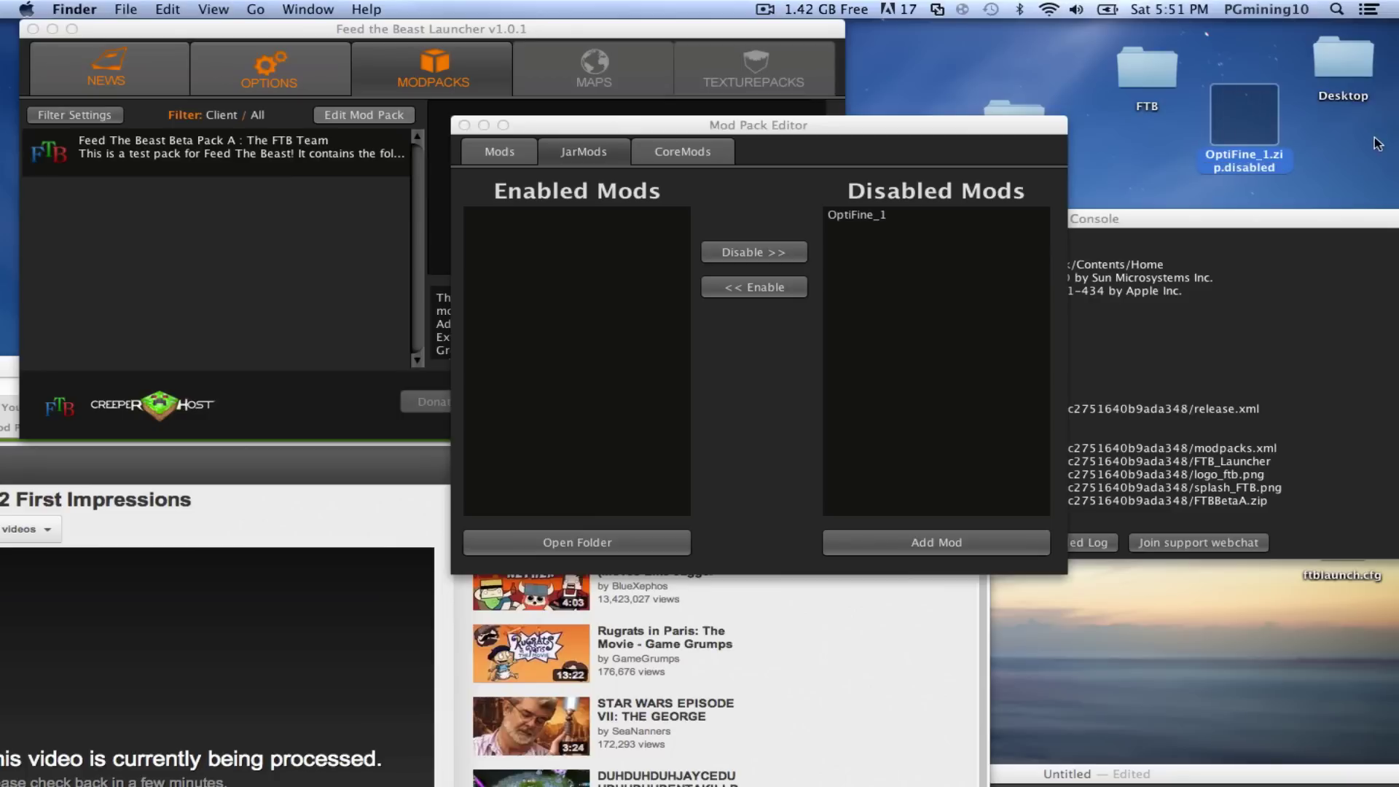
- Remove the .disabled suffix from the desktop archive so its name is OptiFine_1.zip
left_click(1366, 152)
left_click(1264, 134)
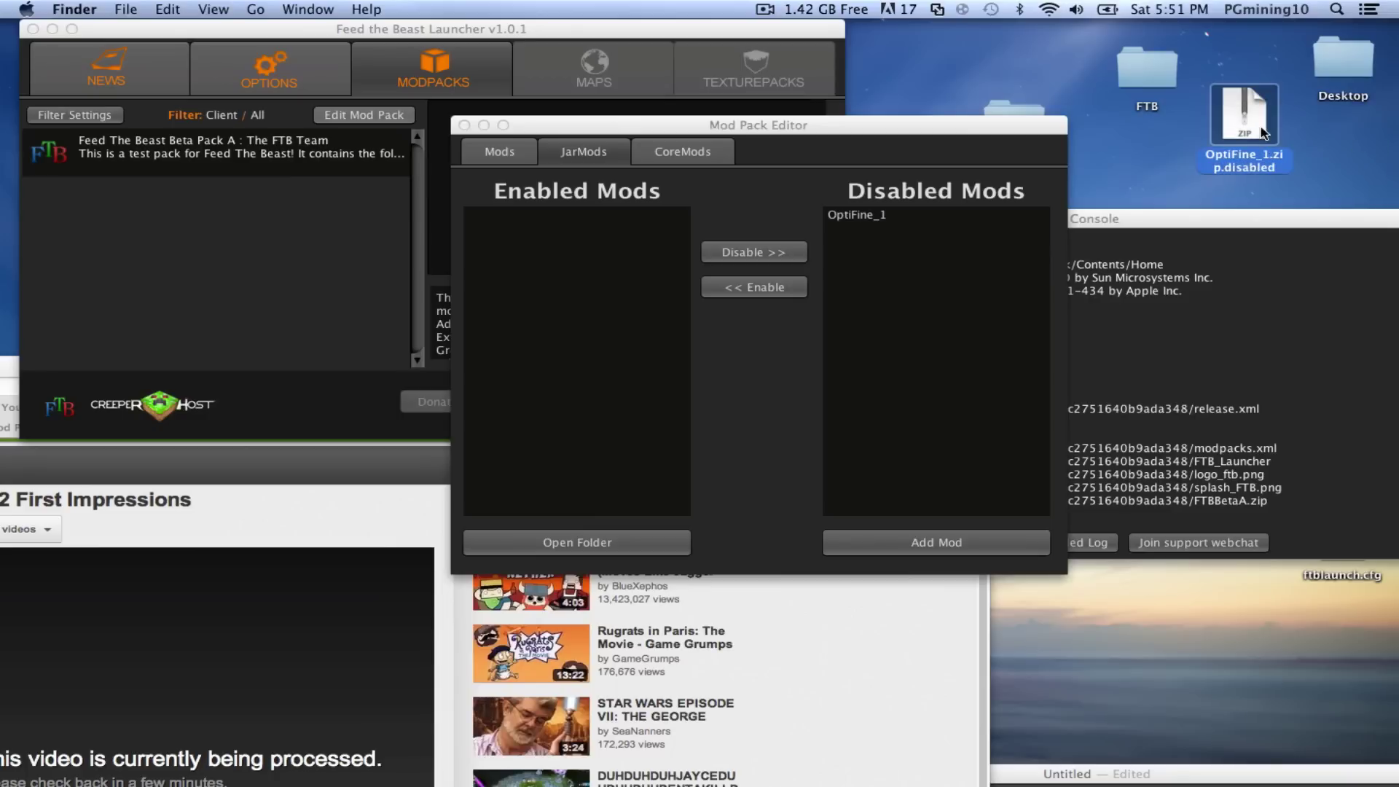
key("Return")
key("Right")
key("BackSpace")
key("BackSpace")
key("BackSpace")
key("BackSpace")
key("BackSpace")
key("BackSpace")
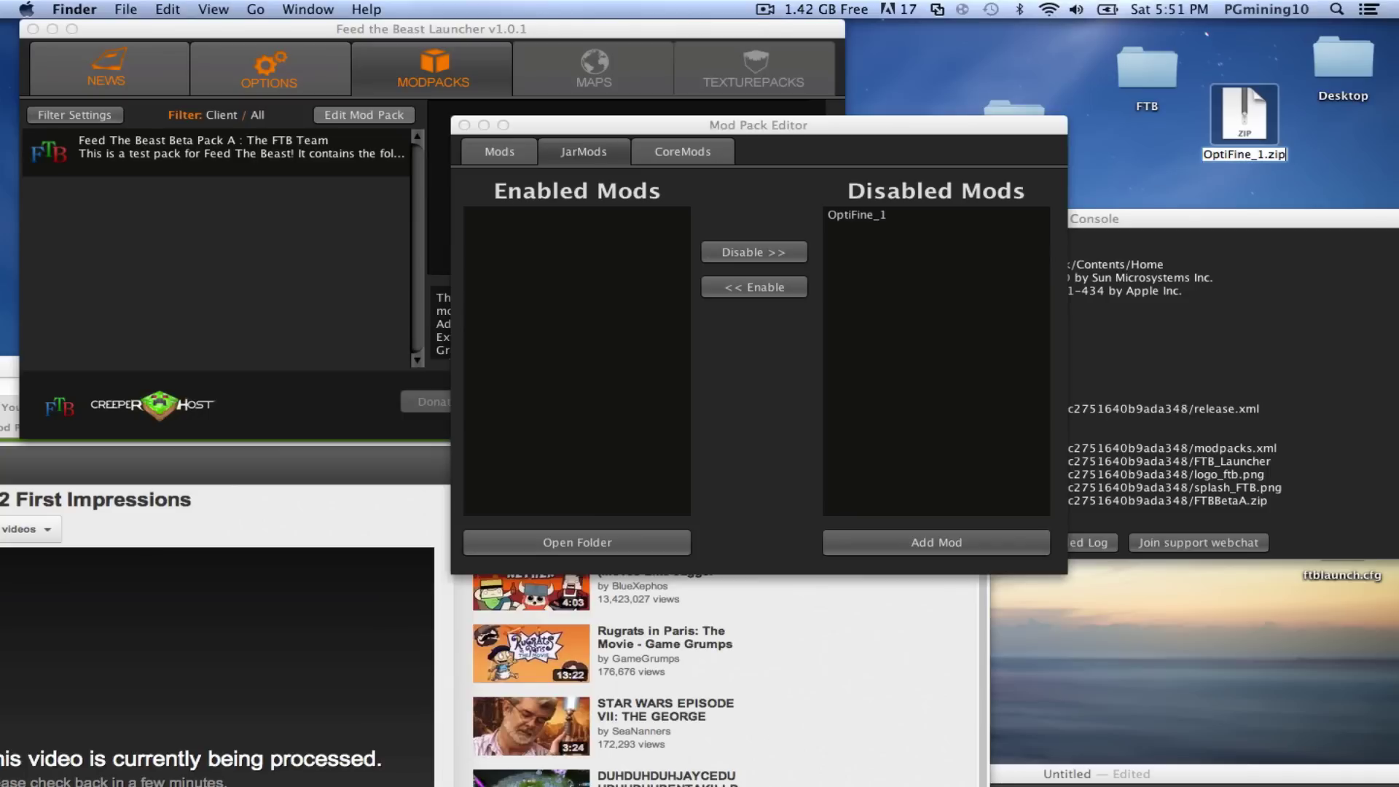
key("Return")
left_click(1140, 183)
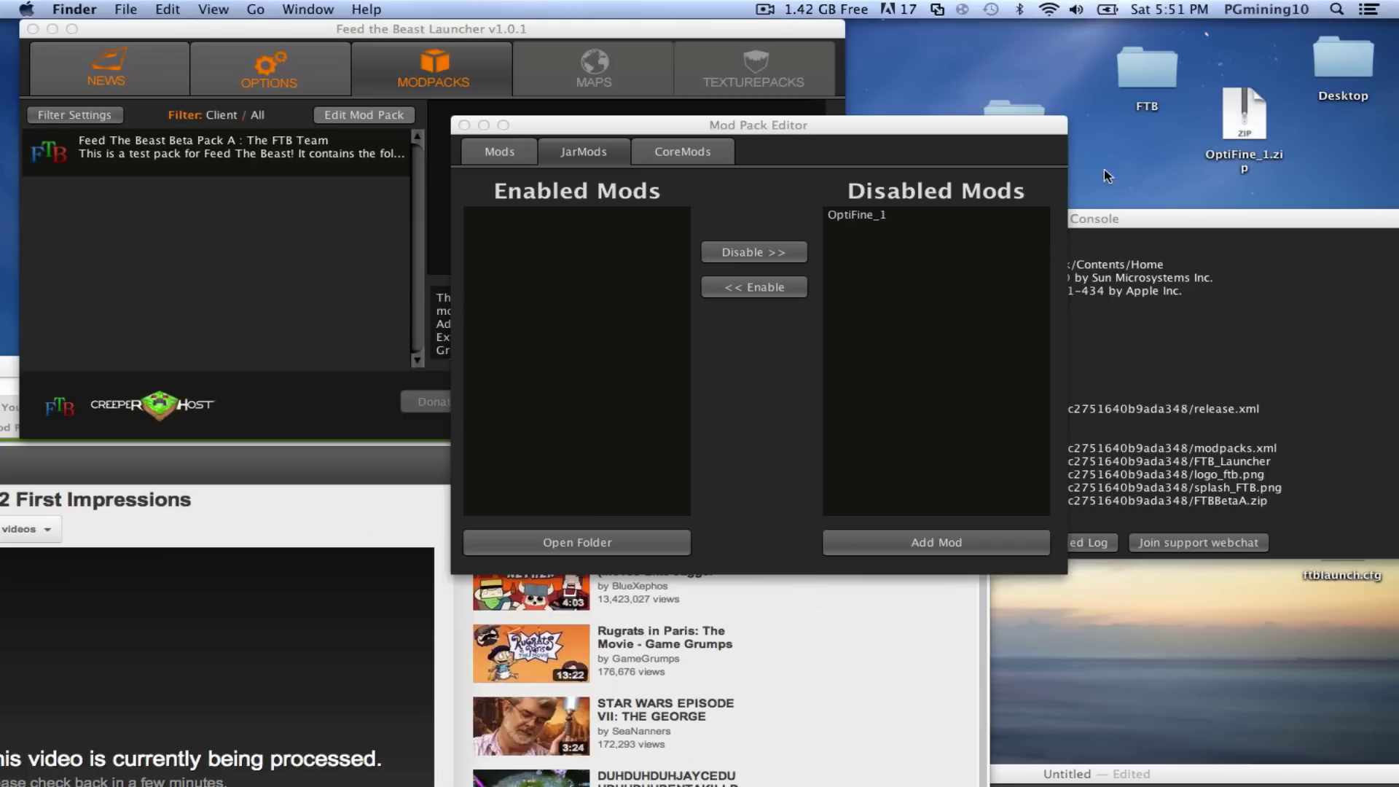
- Enable the OptiFine_1 jar mod again in the mod pack editor
left_click(877, 217)
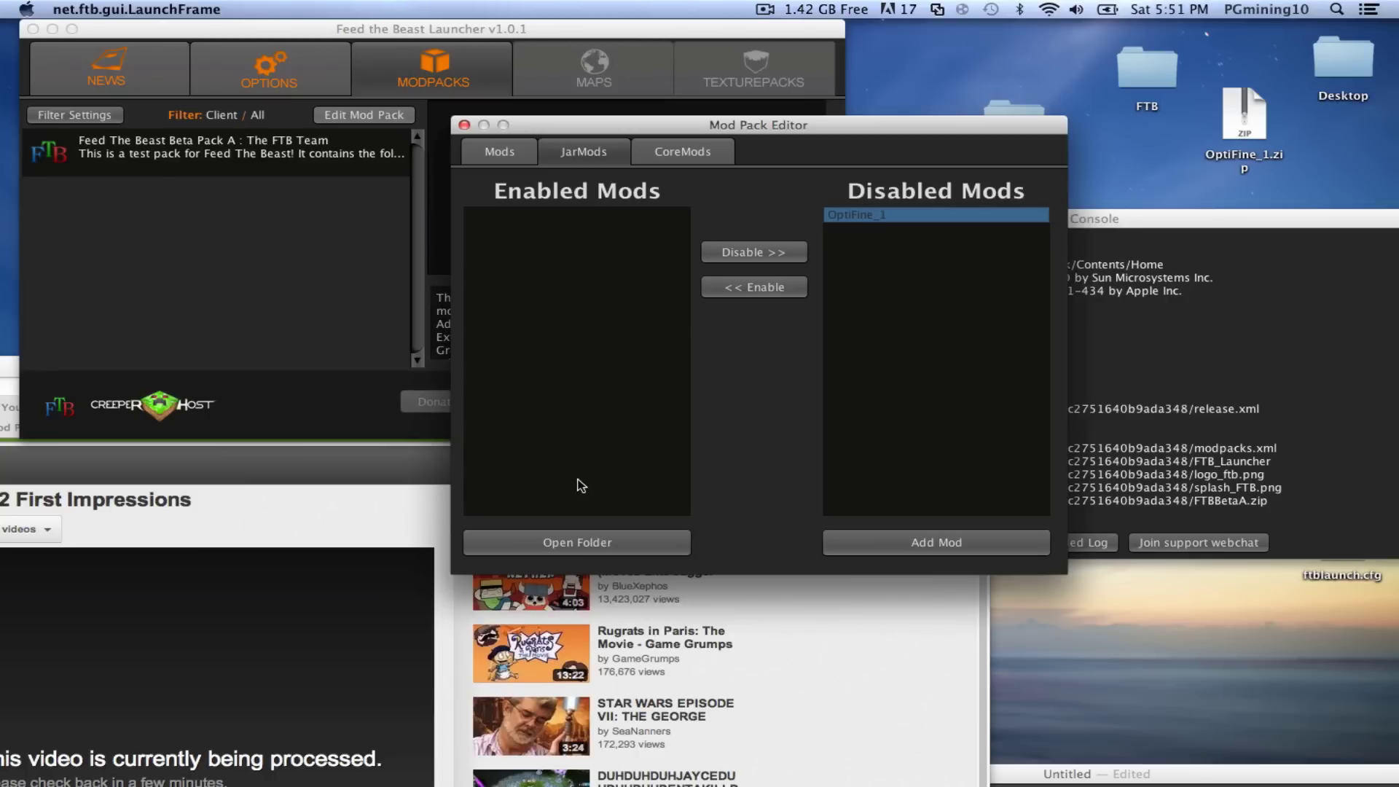
left_click(747, 288)
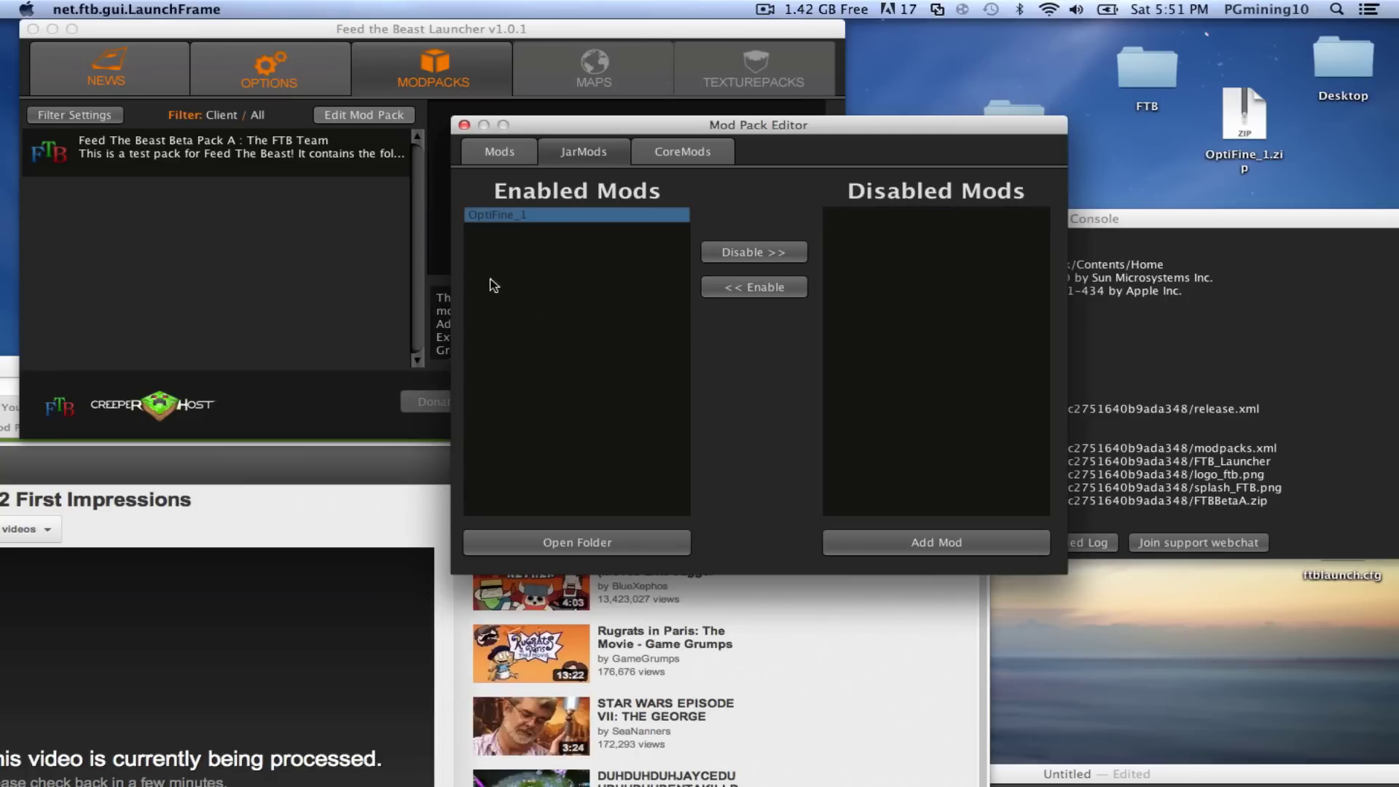
- Open the jar mods folder from the mod pack editor, examine its contents, and move the folder window aside
left_click(591, 540)
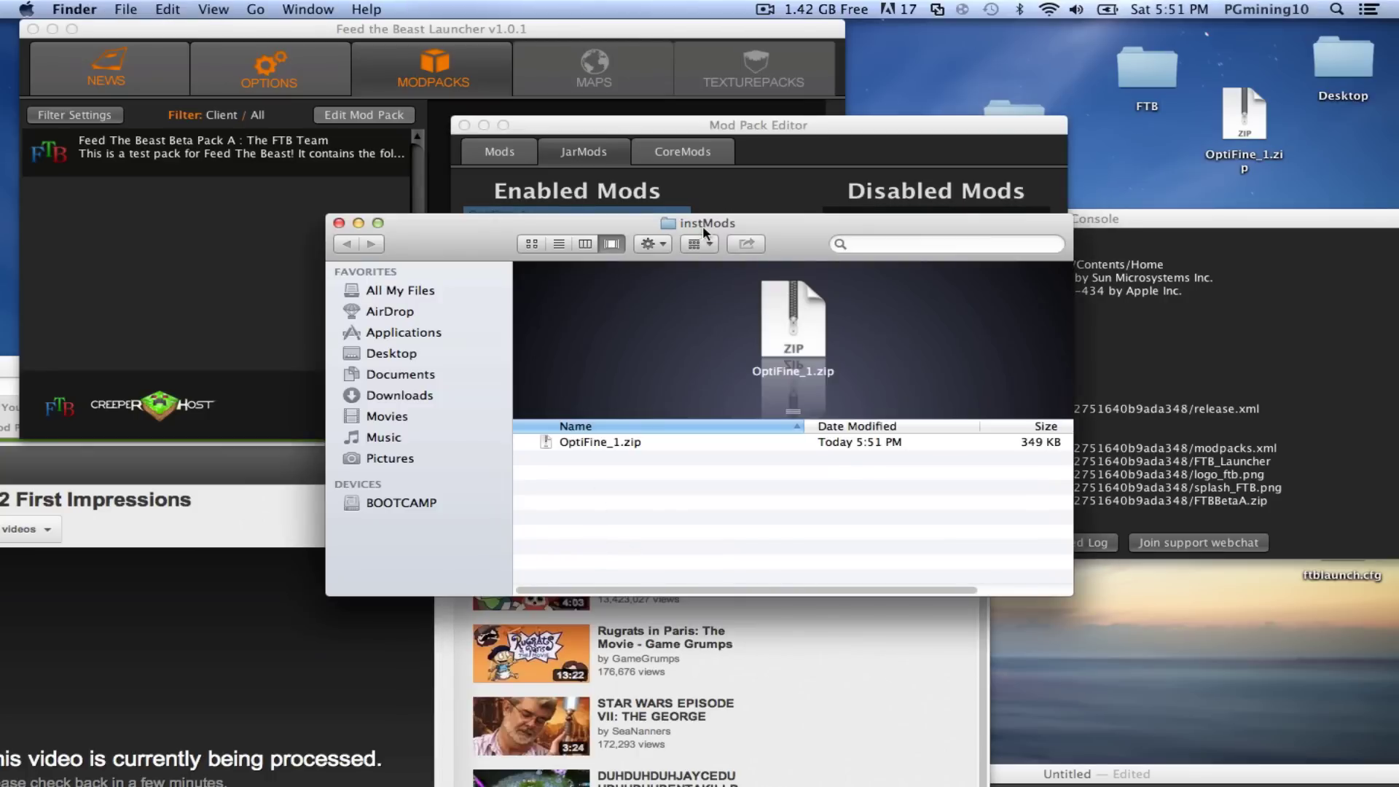
left_click_drag(705, 232, 752, 158)
left_click(648, 366)
left_click(935, 303)
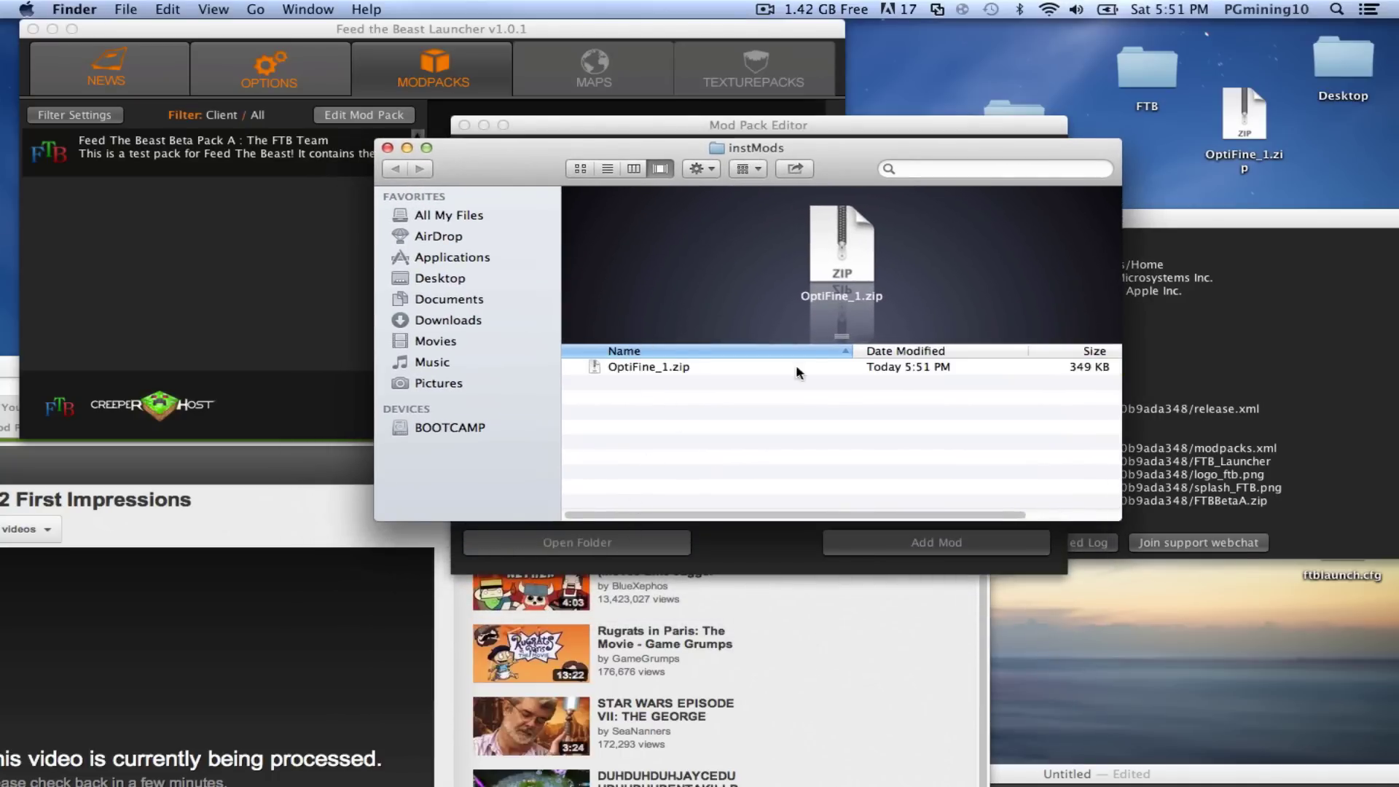
left_click_drag(738, 148, 953, 322)
- Look through the mod pack editor's CoreMods, JarMods and Mods lists and close the editor
left_click(735, 172)
left_click(530, 159)
left_click(584, 151)
left_click(509, 151)
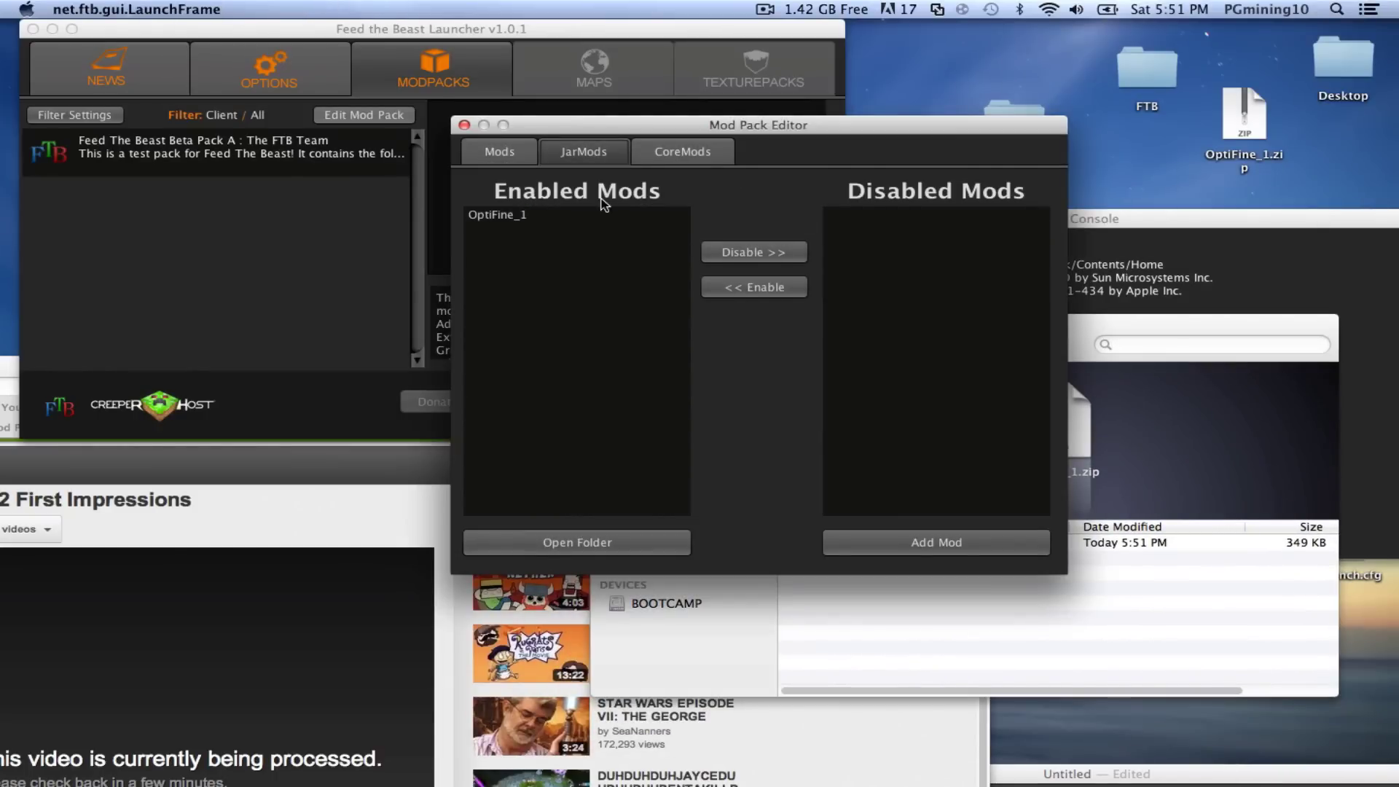
left_click(464, 127)
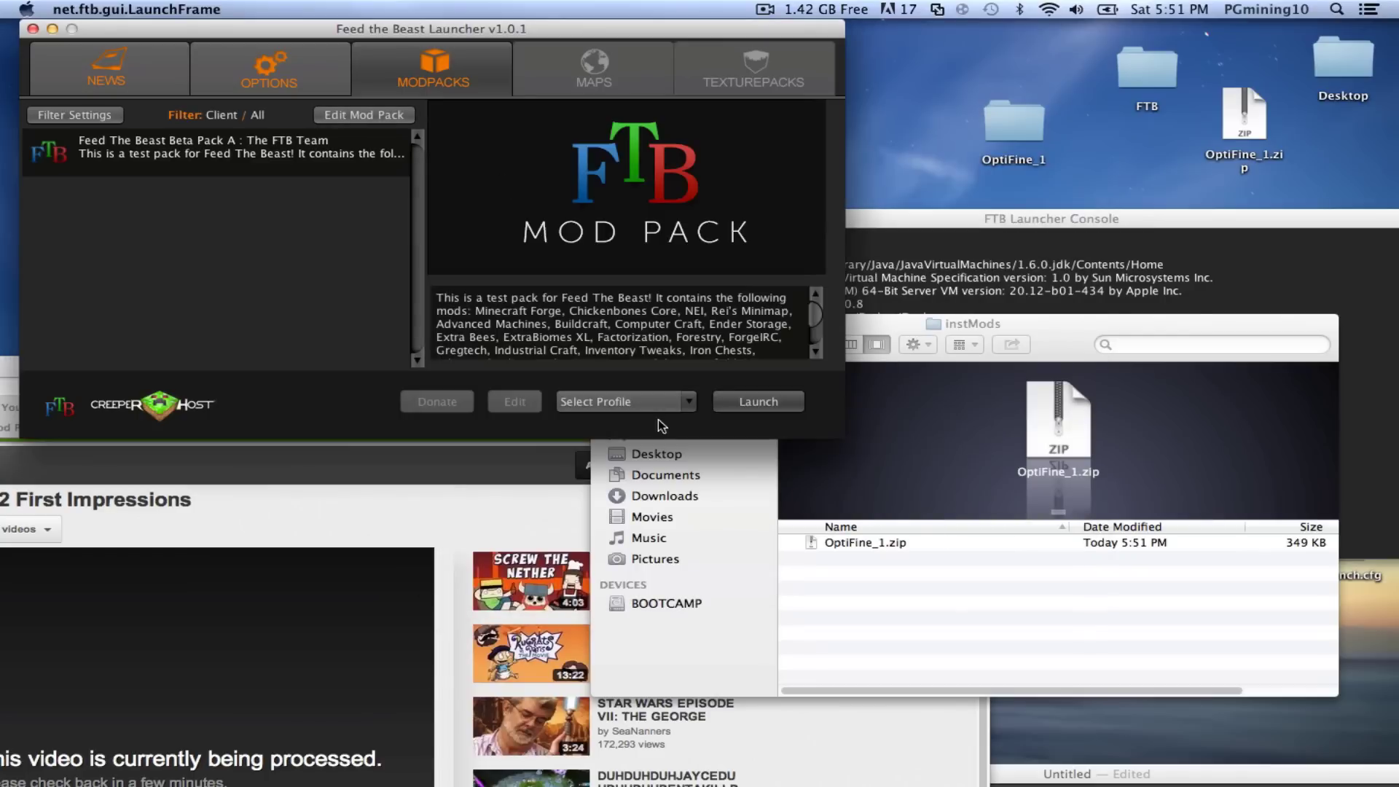
- Open the form for creating a new launcher profile
left_click(634, 402)
left_click(597, 438)
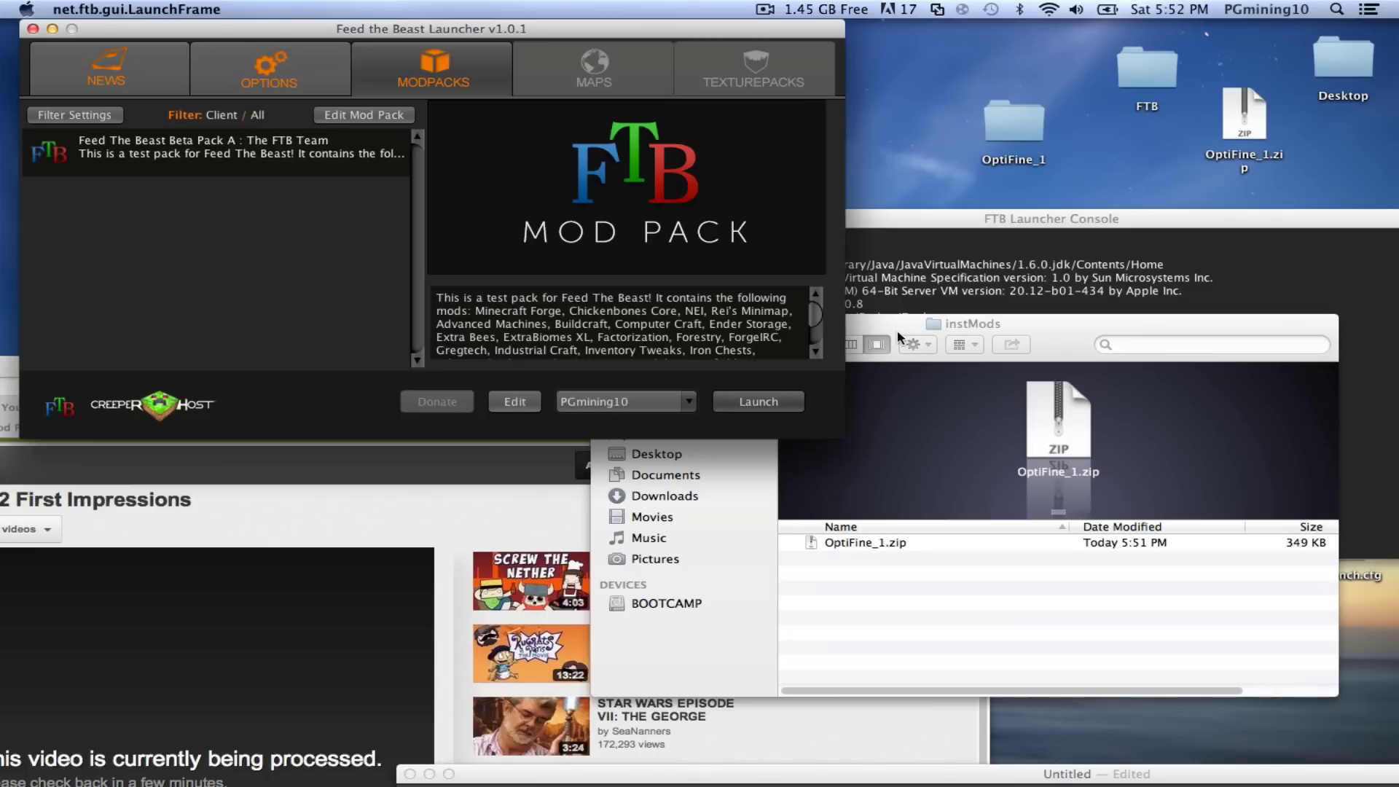
- Close the instMods folder window and select the saved player profile in the launcher
left_click_drag(898, 336, 1110, 333)
left_click(816, 321)
left_click(678, 403)
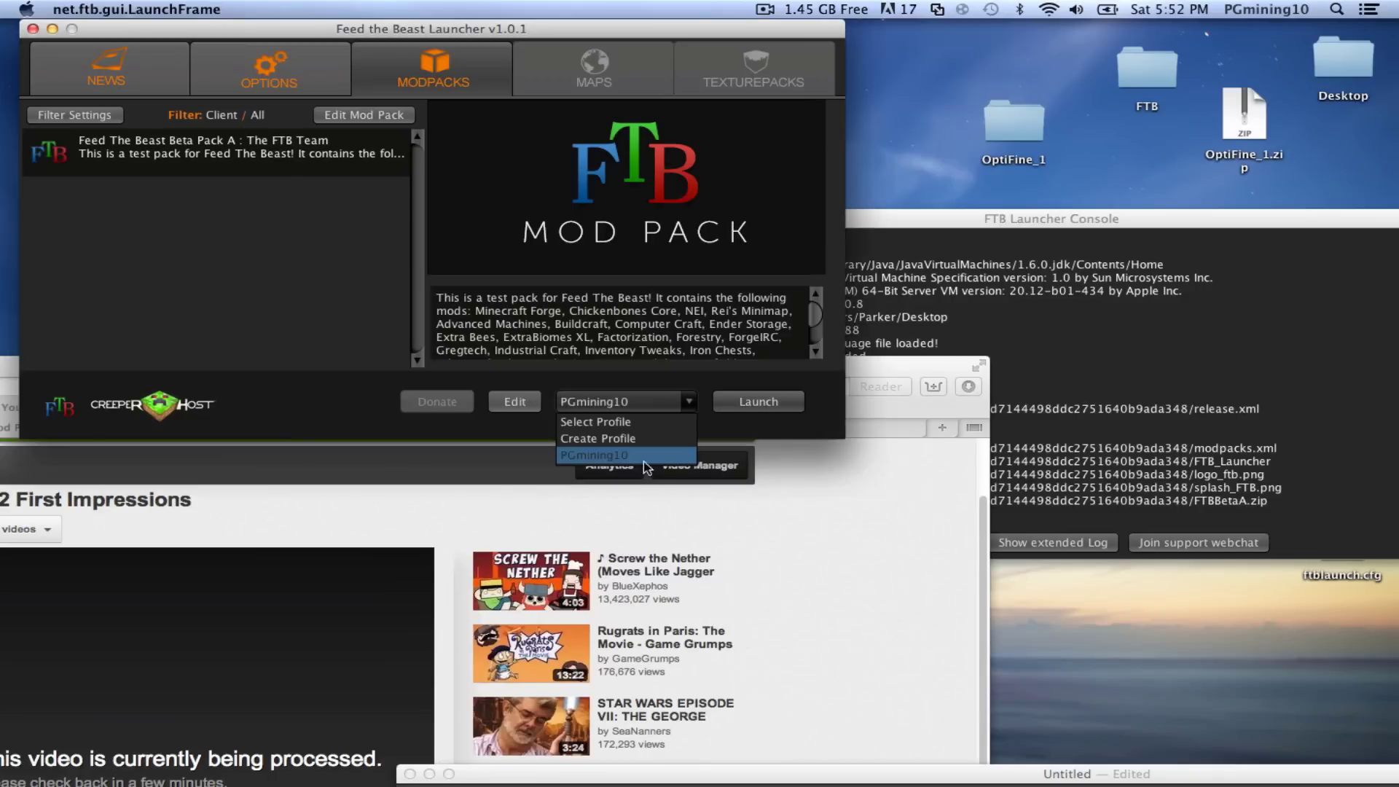
left_click(617, 457)
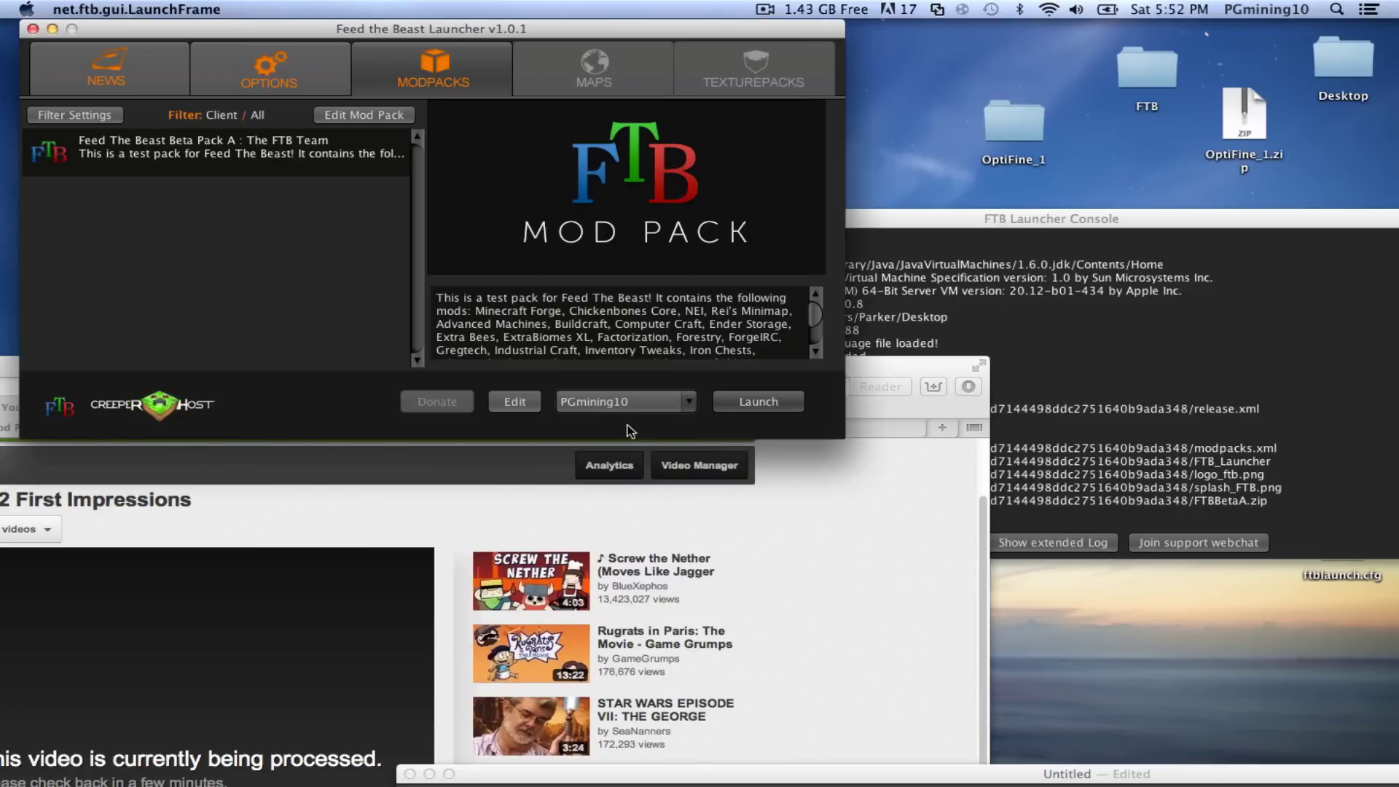
- Show the launcher's profile creation and launch options, and switch to Safari with its window enlarged
left_click(619, 401)
left_click(597, 440)
left_click(780, 403)
double_click(867, 374)
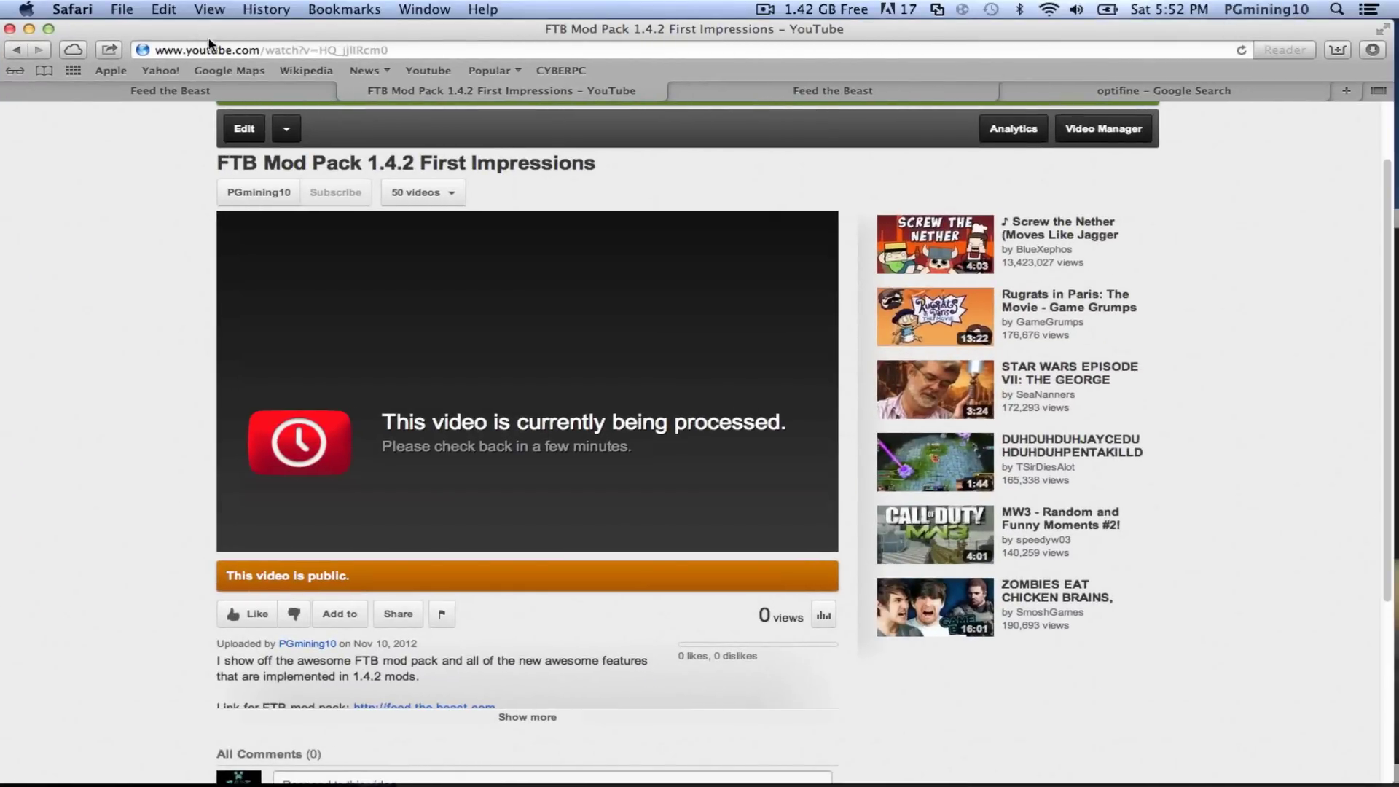
- Close the FTB Mod Pack YouTube page and minimize Safari to return to the Feed the Beast launcher
left_click(348, 90)
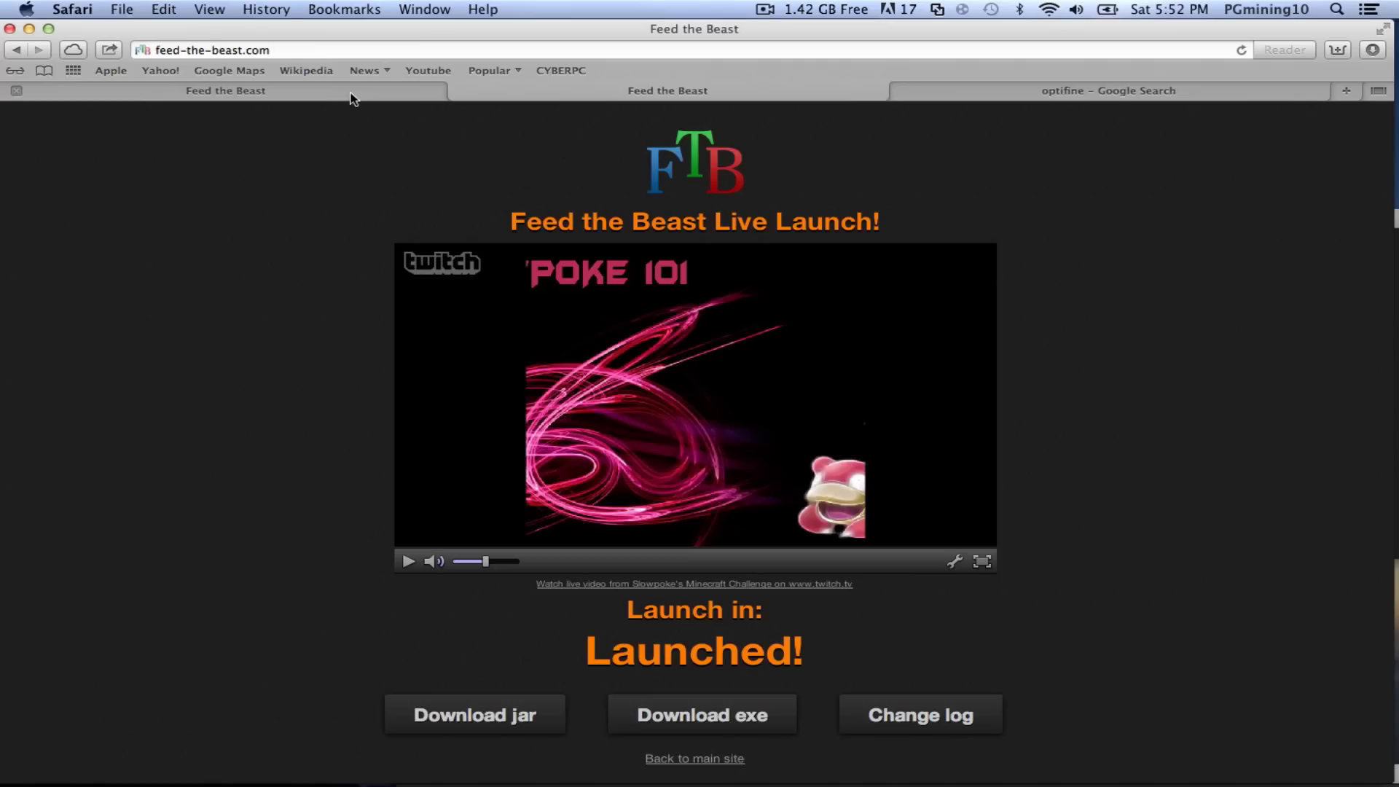
left_click(29, 29)
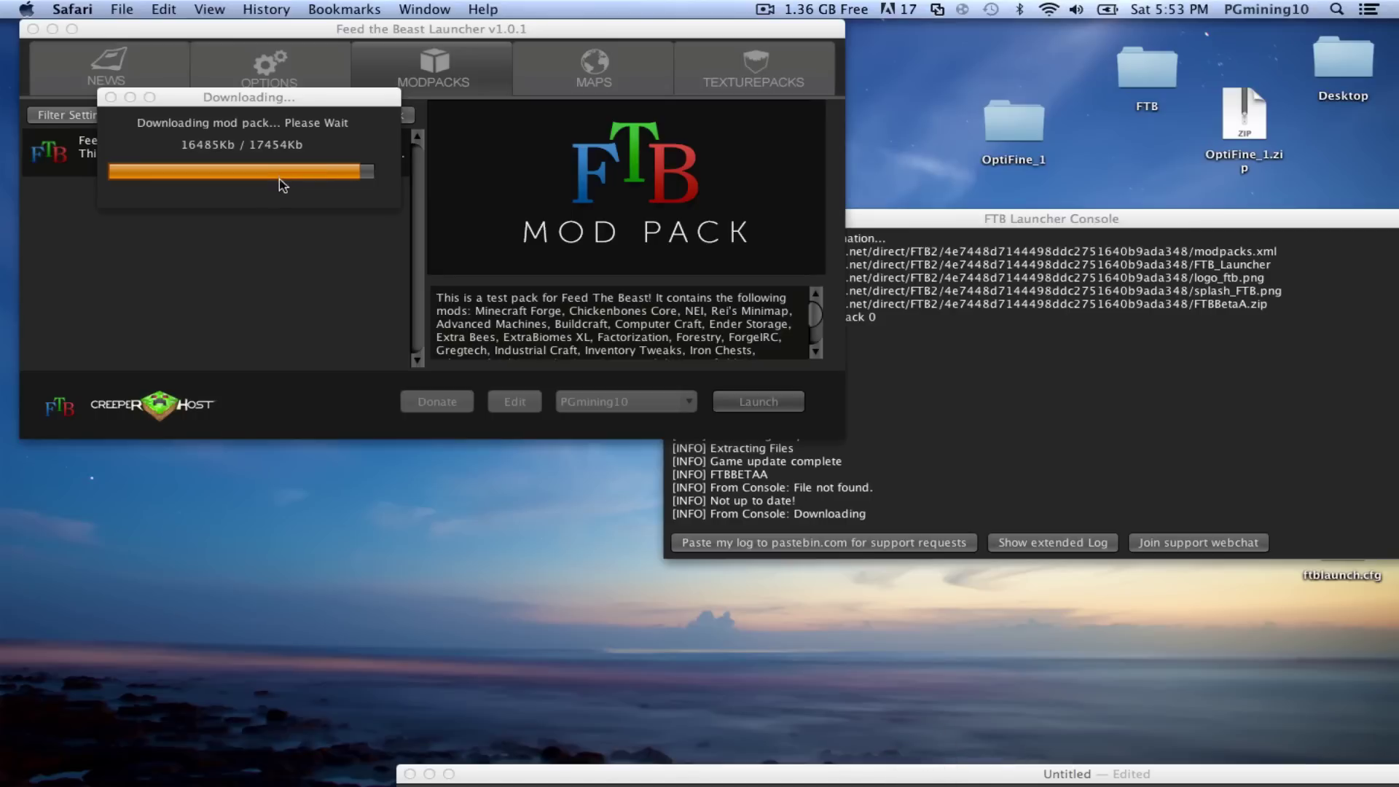
- Move the mod pack download window aside, follow the launcher console's output during loading, and bring the Minecraft window to the front
left_click_drag(286, 96, 475, 82)
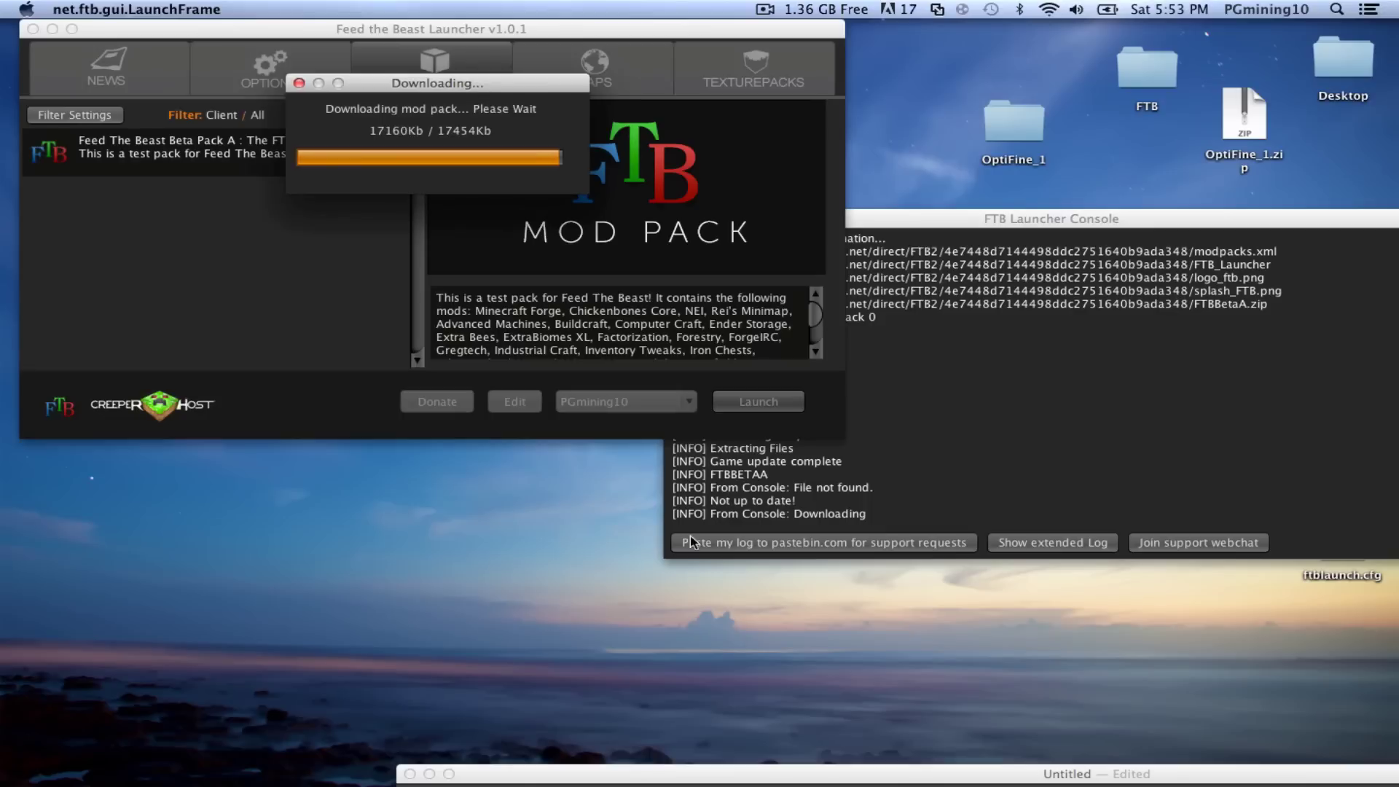
left_click(1001, 456)
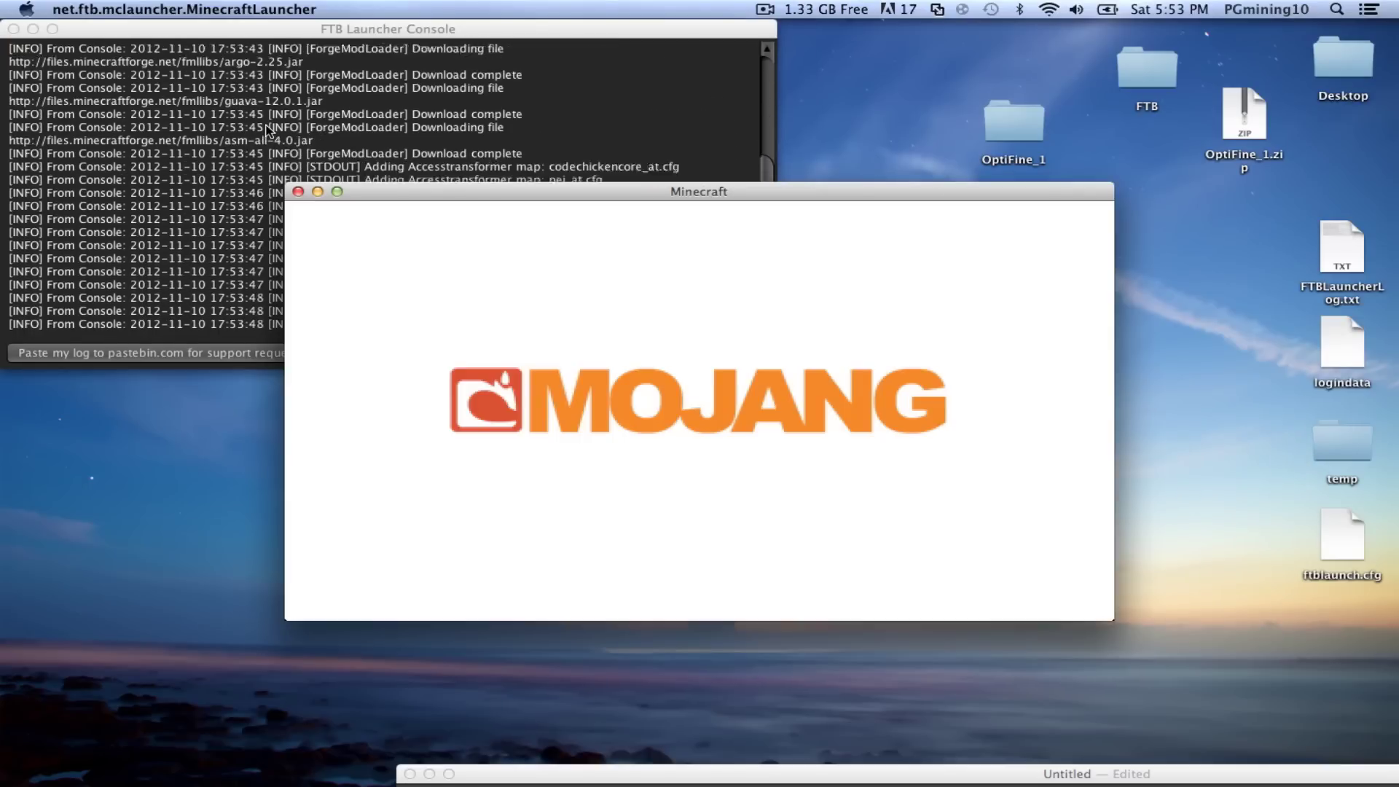
left_click(265, 140)
left_click_drag(583, 320, 302, 131)
left_click(308, 230)
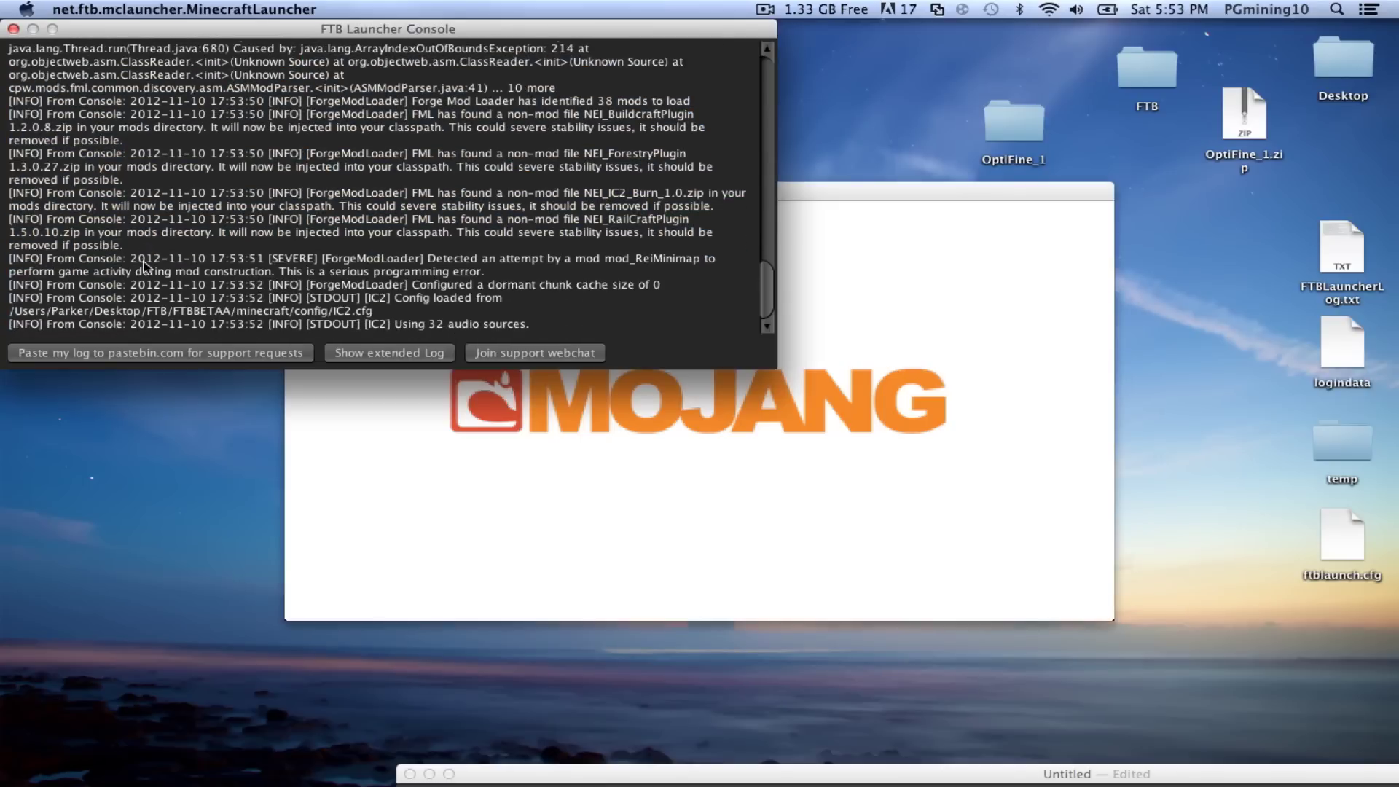
left_click_drag(447, 325, 558, 315)
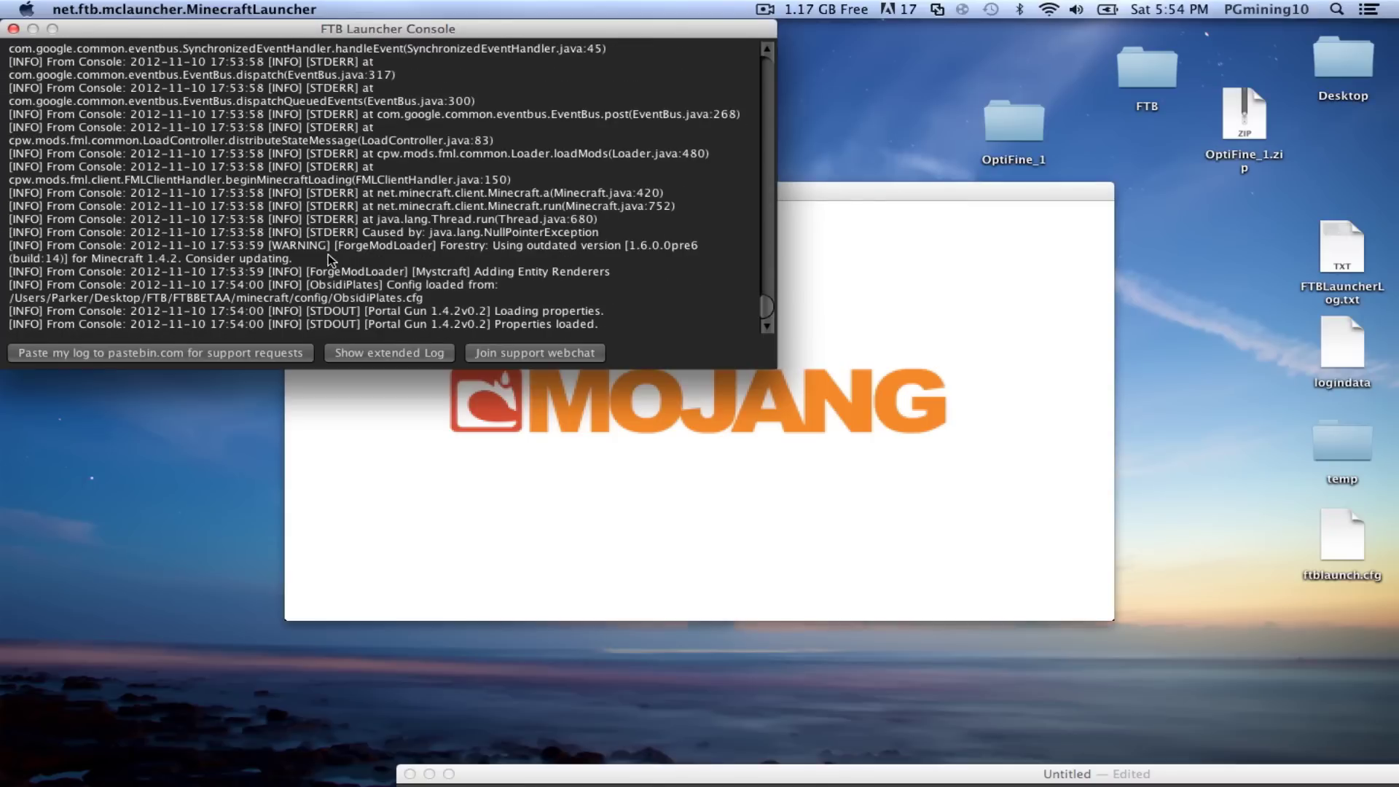
left_click(816, 199)
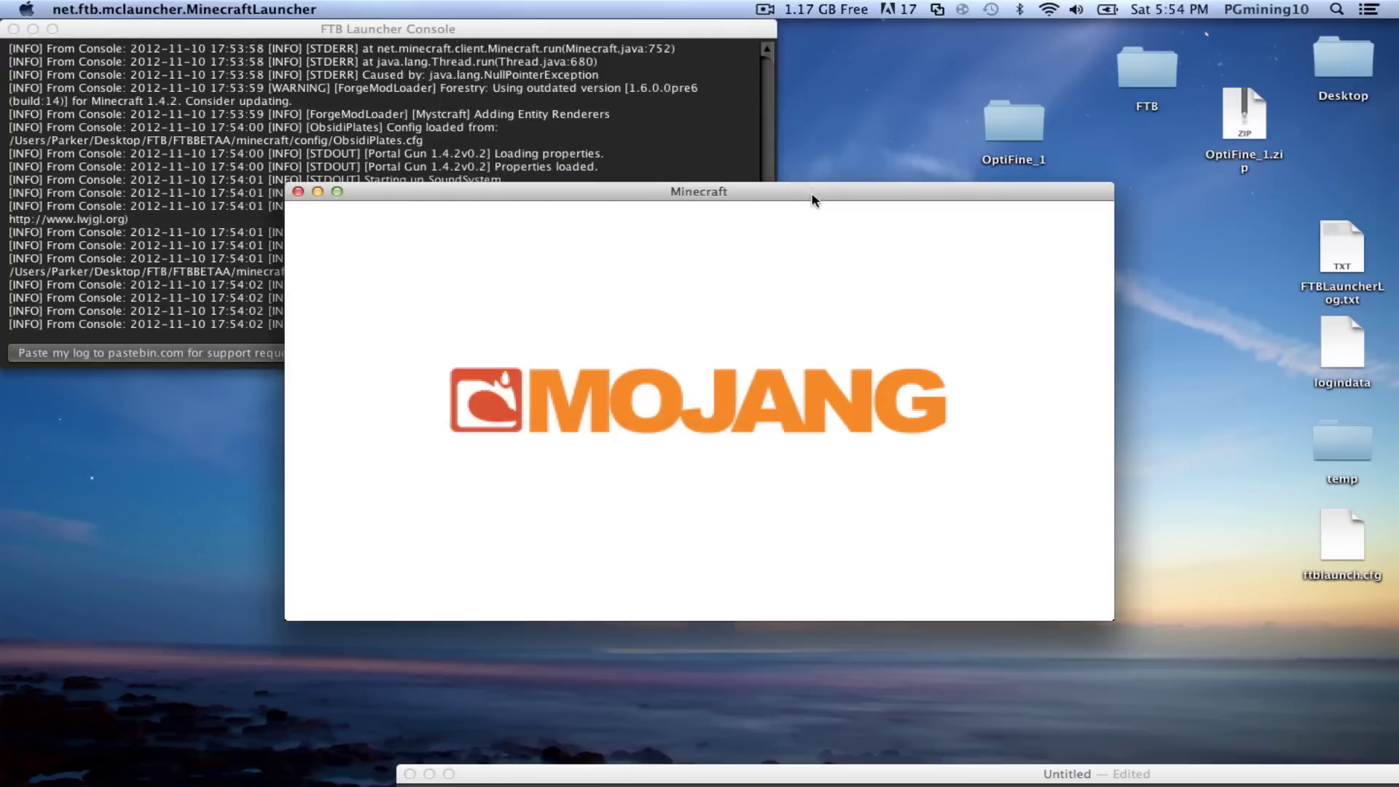
left_click_drag(814, 200, 828, 203)
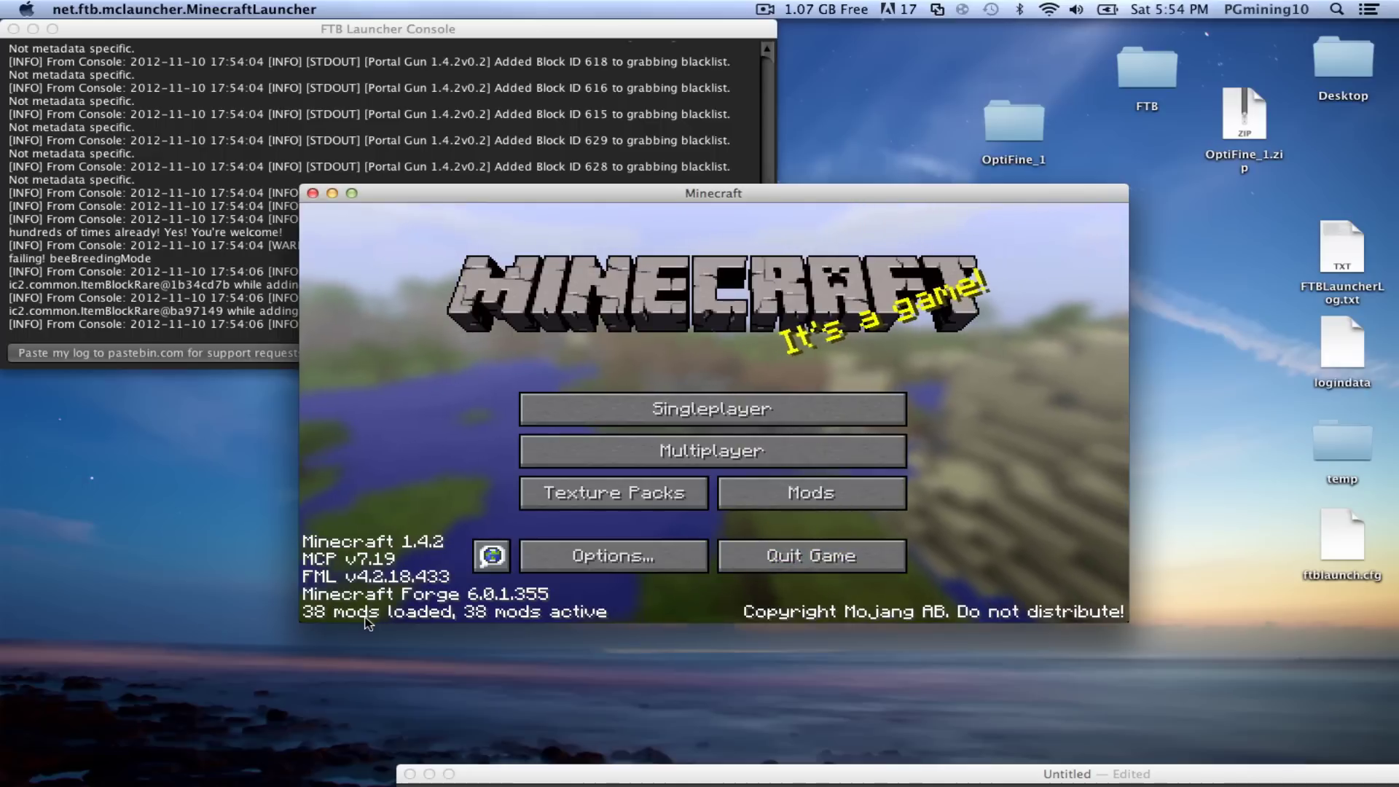
- Browse the full list of loaded mods in Minecraft and return to the main menu
left_click(888, 490)
scroll(540, 426, "down", 6)
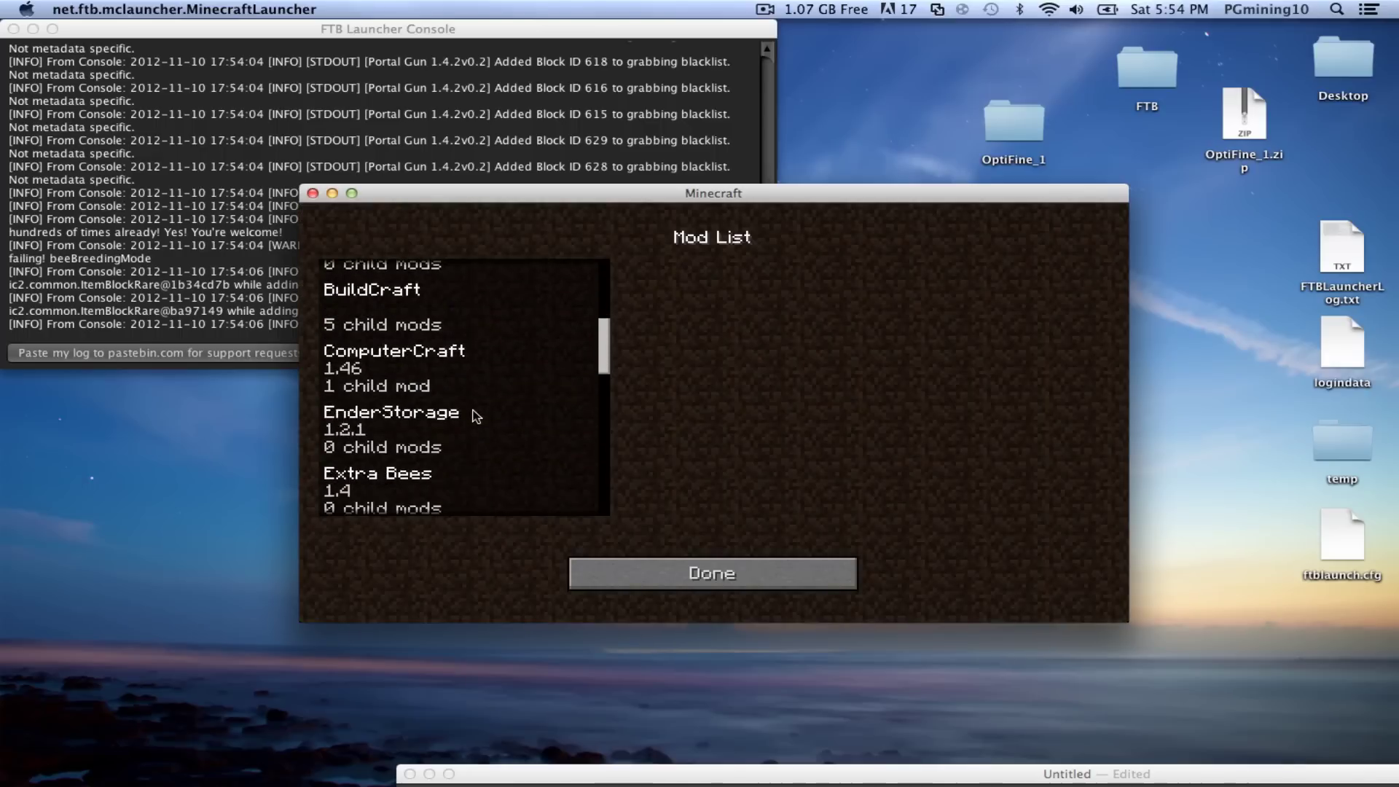
scroll(475, 421, "down", 15)
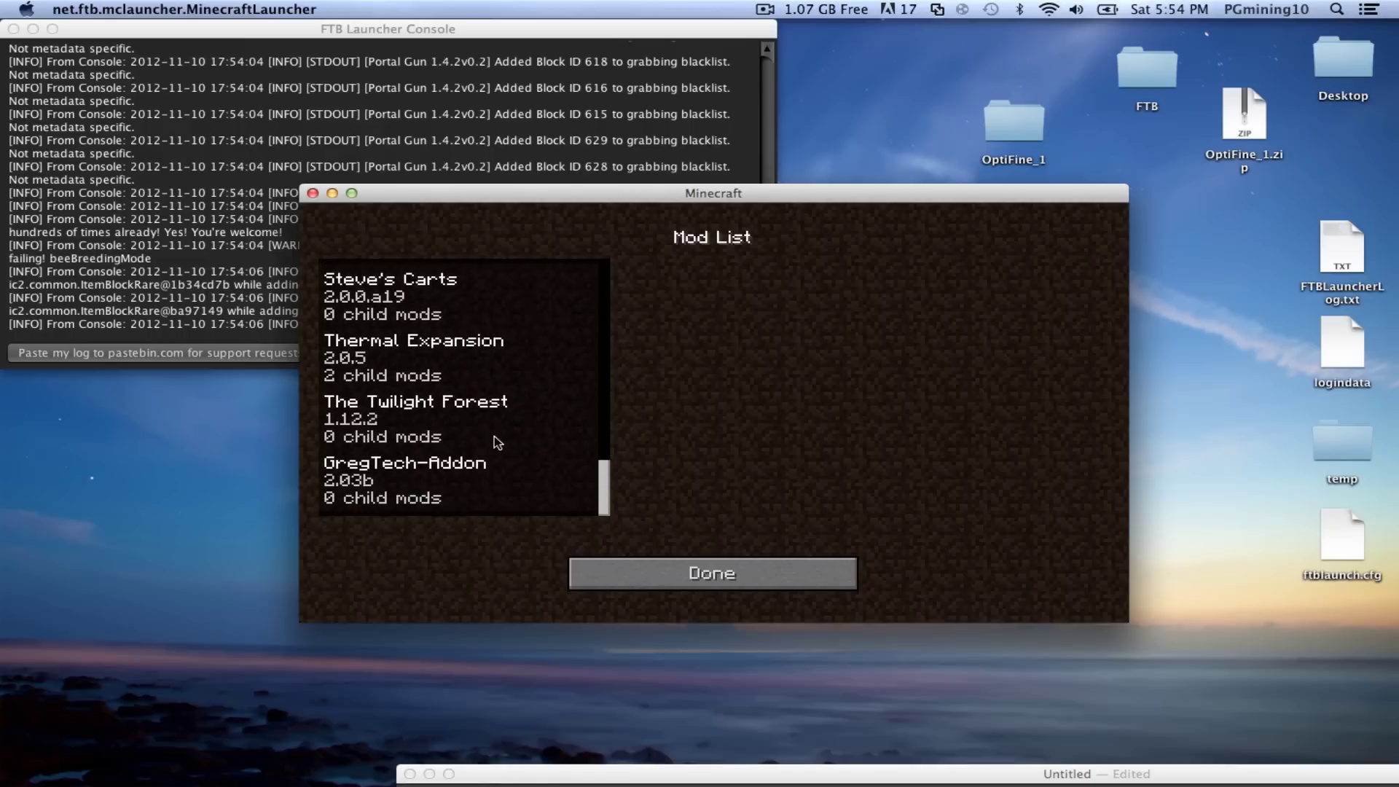
scroll(494, 436, "up", 8)
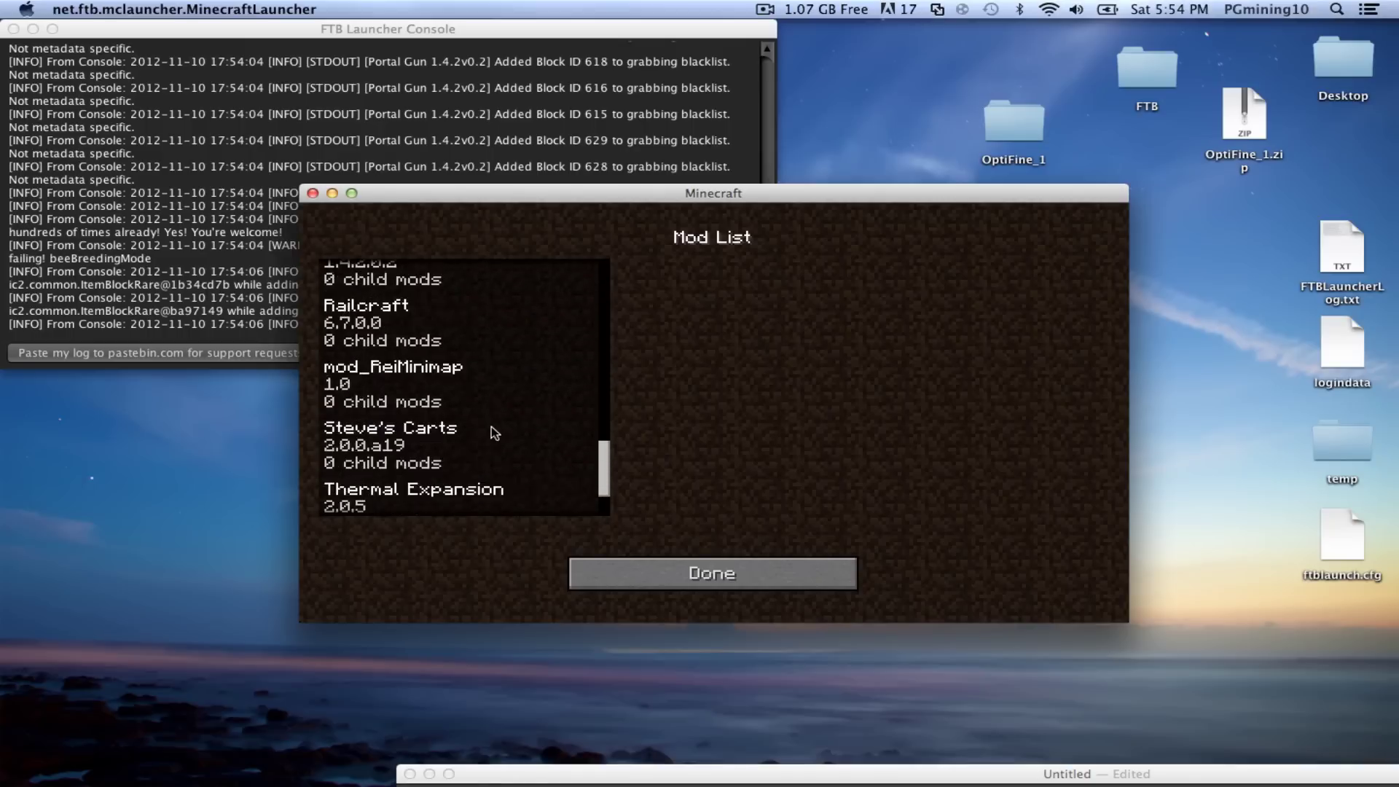
scroll(488, 430, "up", 15)
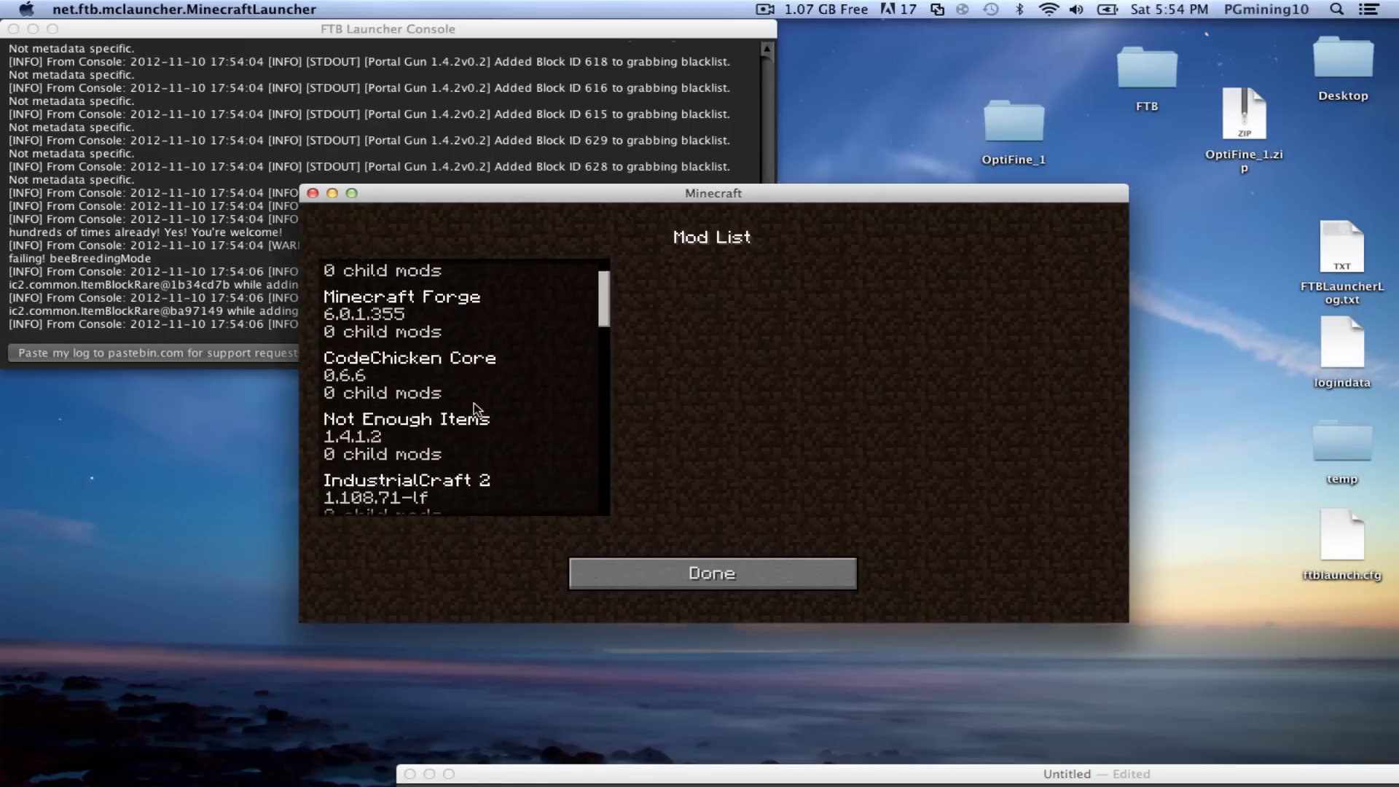
scroll(470, 423, "down", 8)
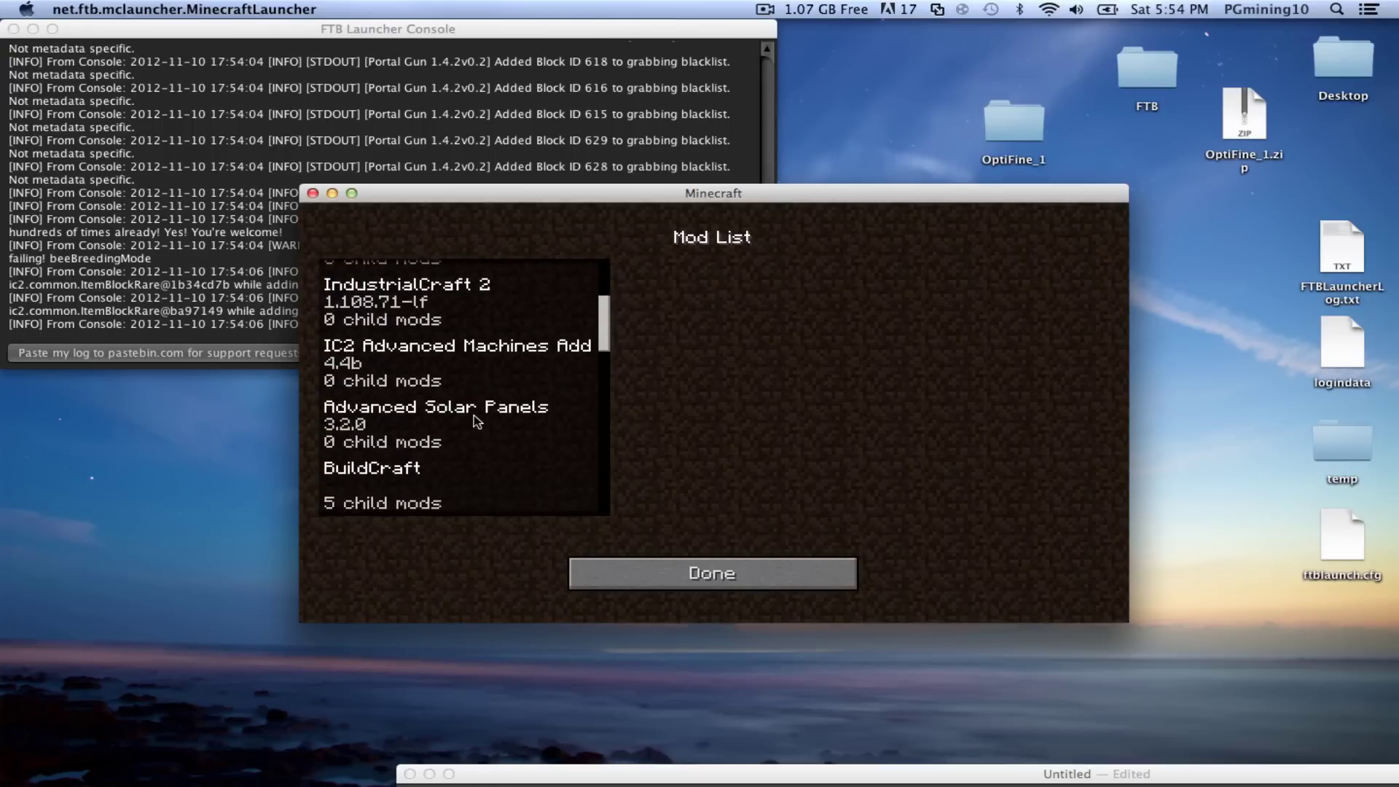
scroll(470, 428, "down", 8)
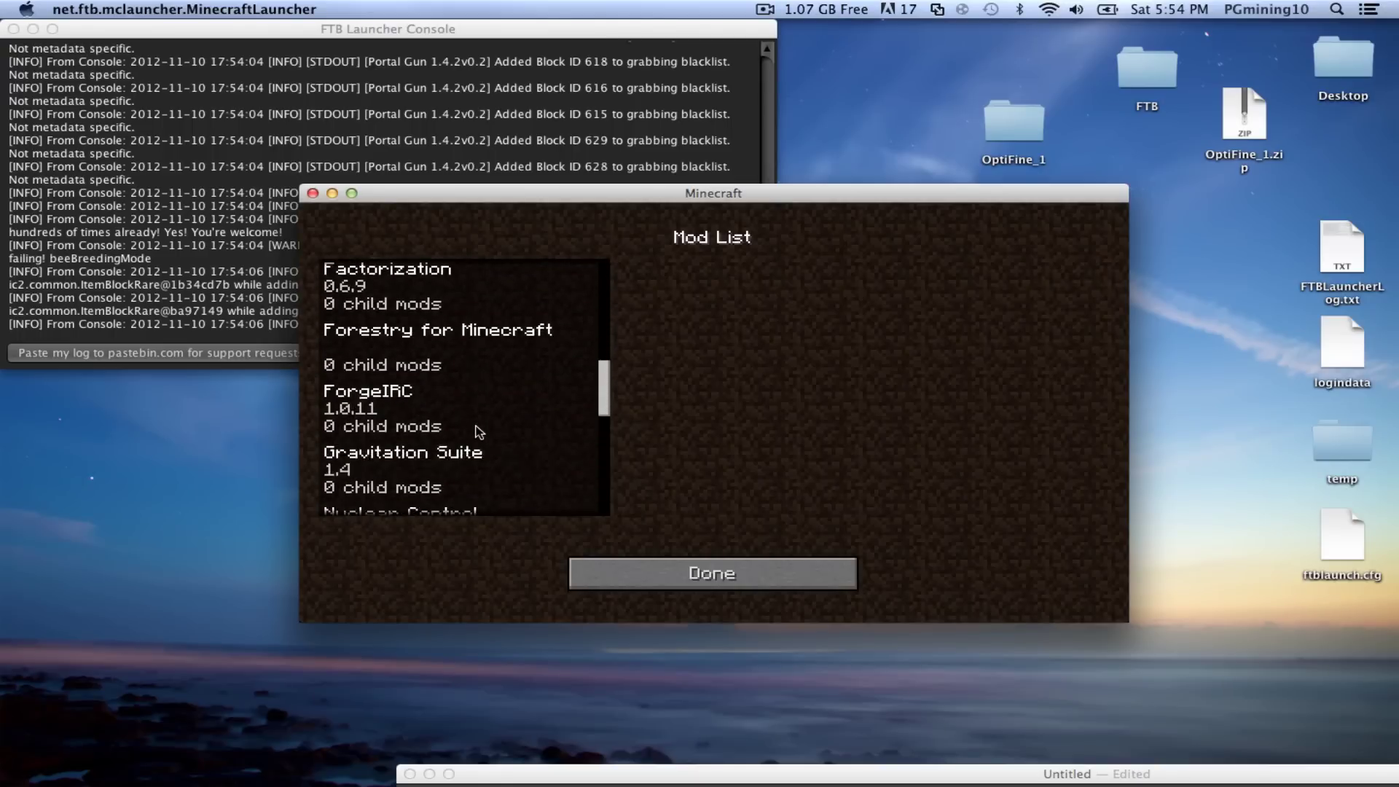
scroll(478, 430, "down", 8)
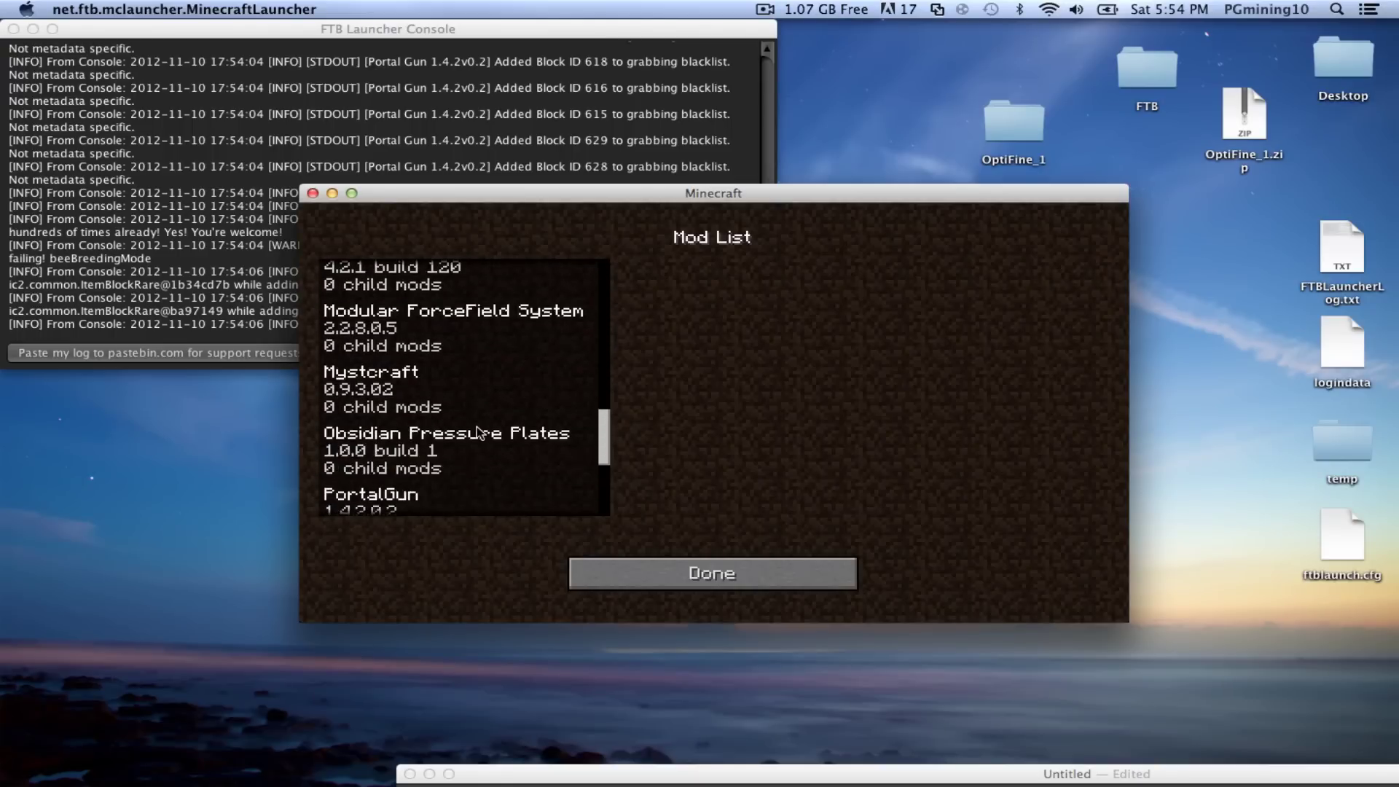
scroll(477, 427, "down", 6)
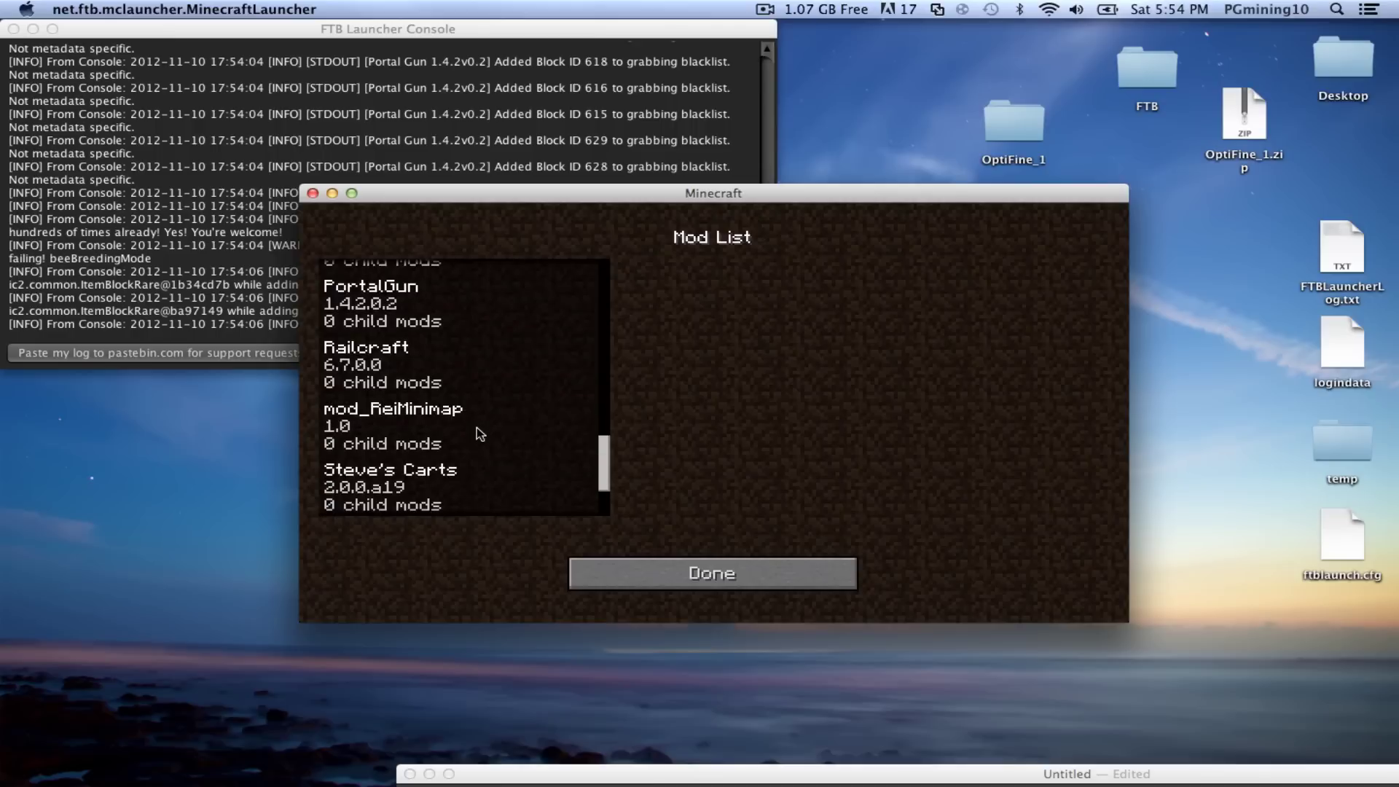
scroll(478, 436, "down", 2)
scroll(474, 430, "up", 15)
scroll(464, 413, "up", 10)
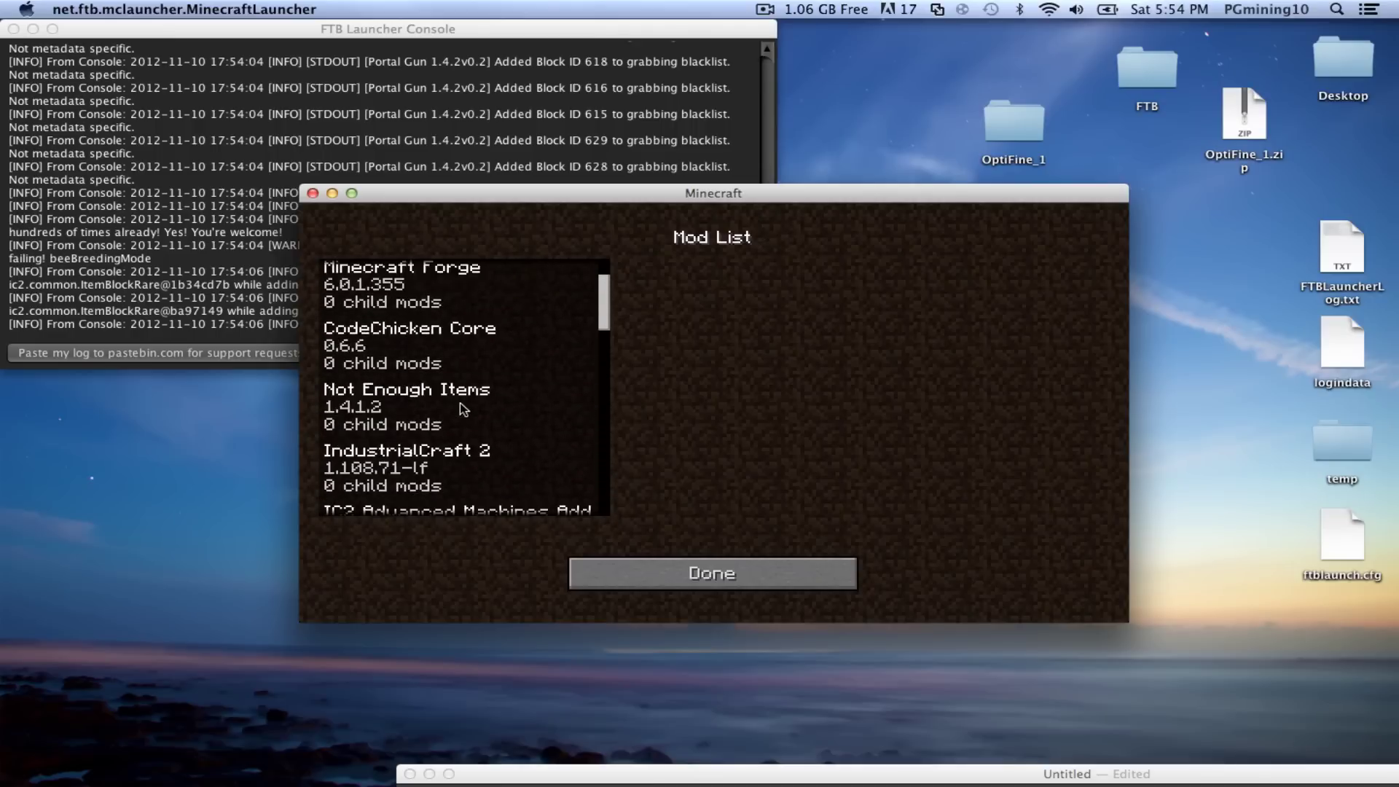
scroll(462, 415, "down", 1)
scroll(460, 416, "down", 5)
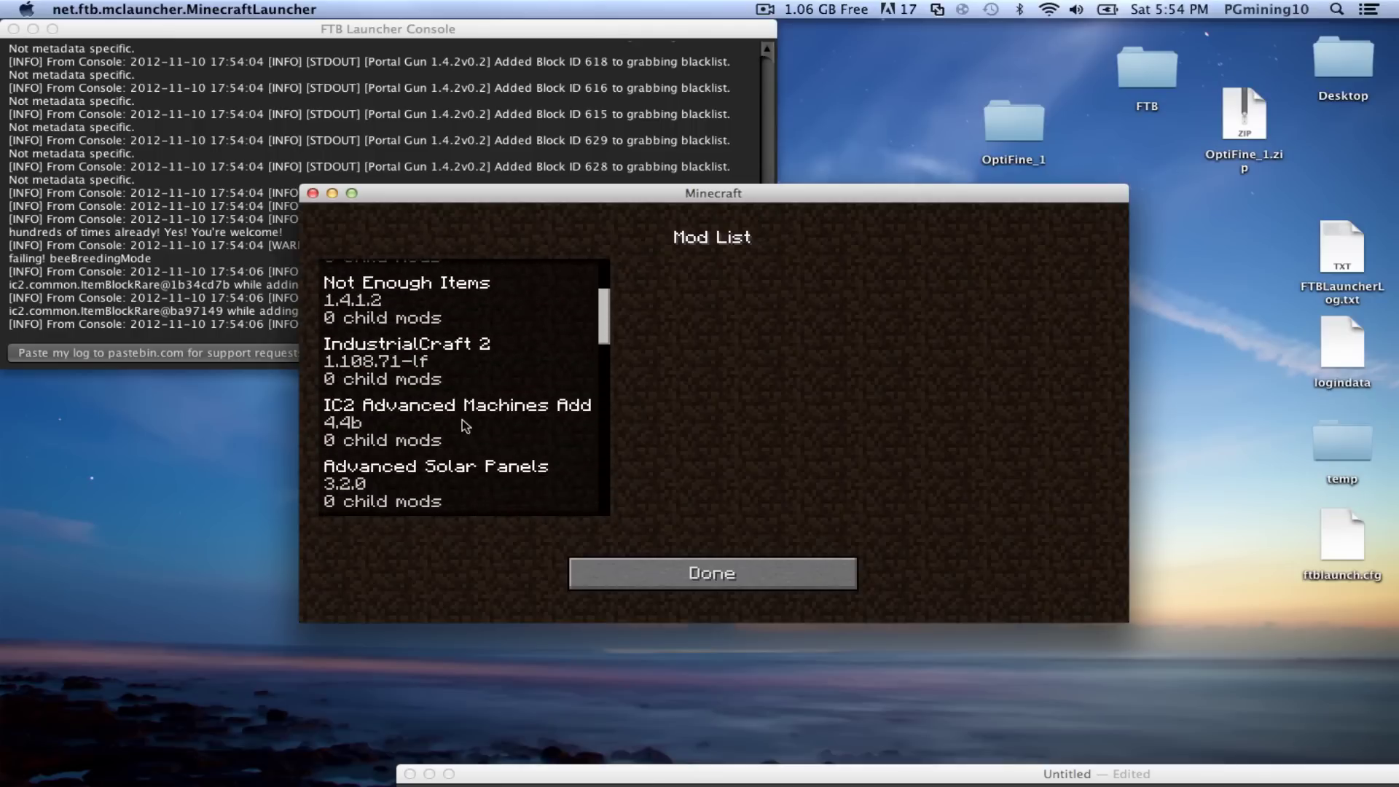
left_click(637, 571)
- Create a new single-player world named Optifine Test in Survival mode
left_click(593, 394)
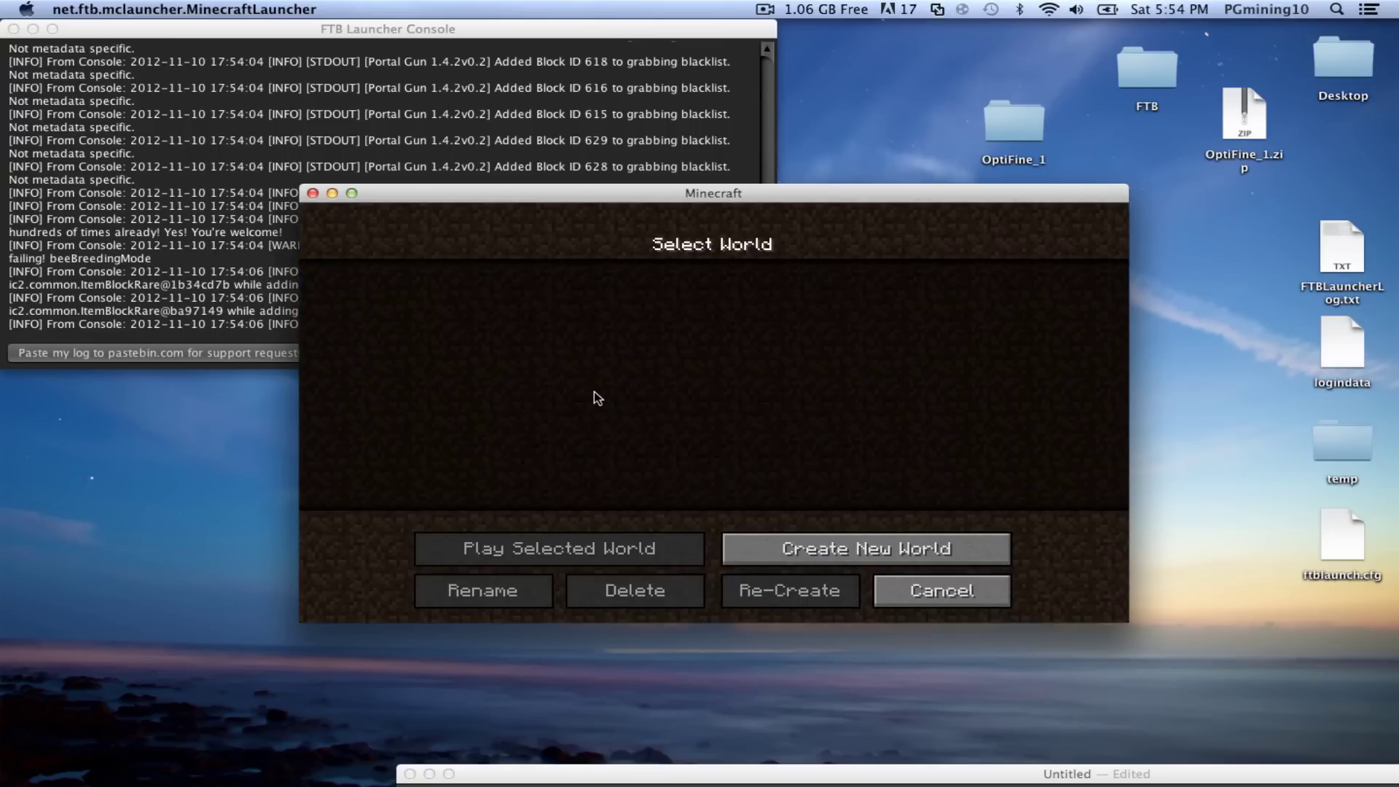
left_click(773, 553)
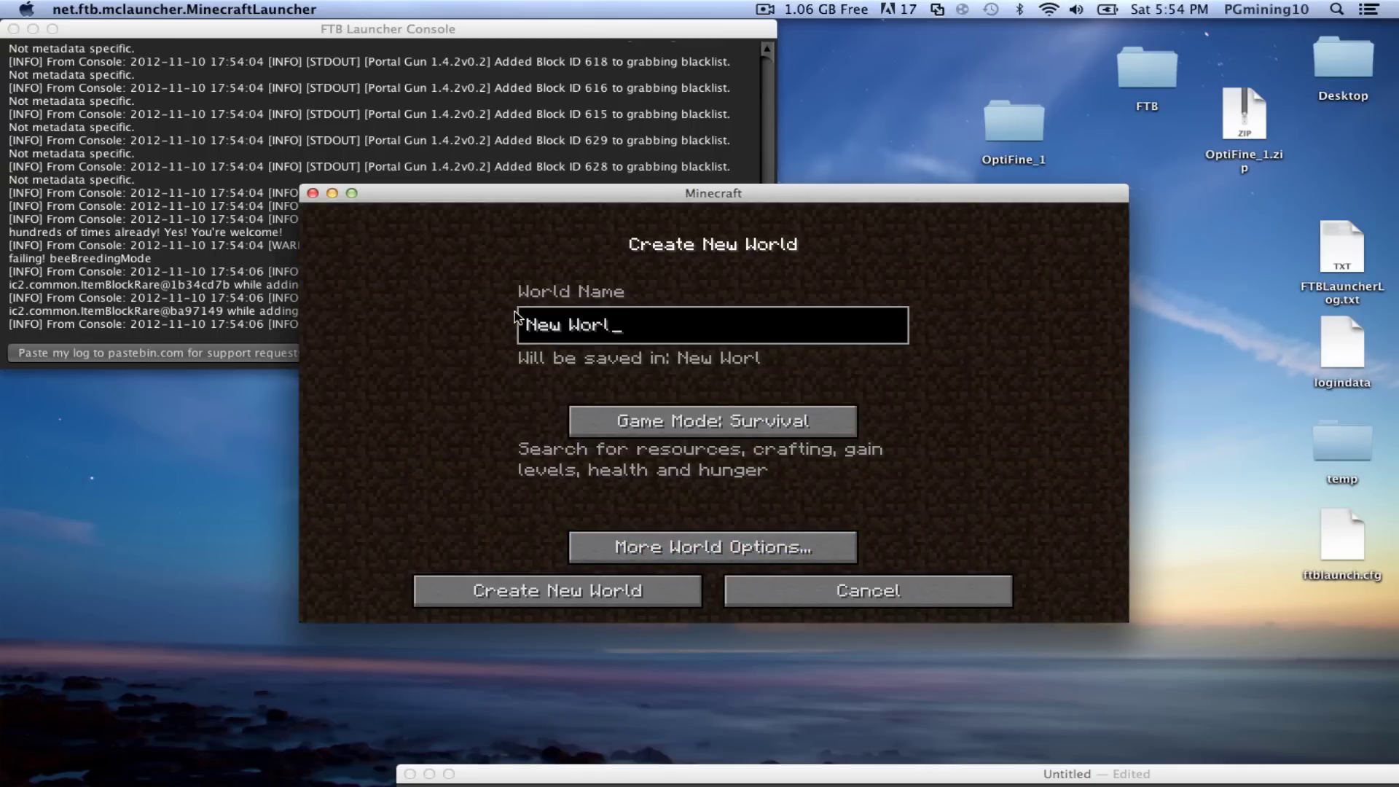
key("BackSpace")
key("BackSpace")
key("BackSpace")
key("BackSpace")
key("BackSpace")
key("BackSpace")
key("BackSpace")
type("Optifine Test")
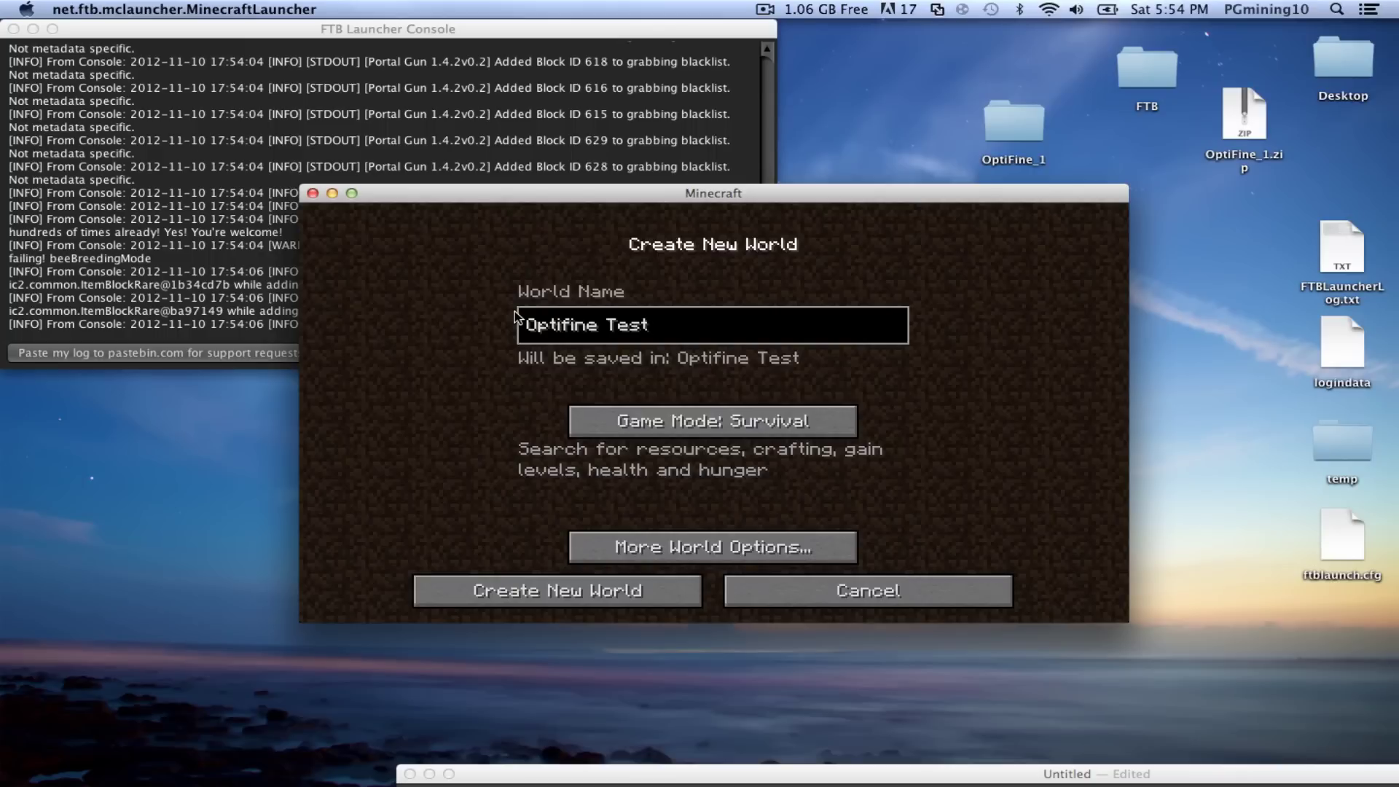
left_click(551, 585)
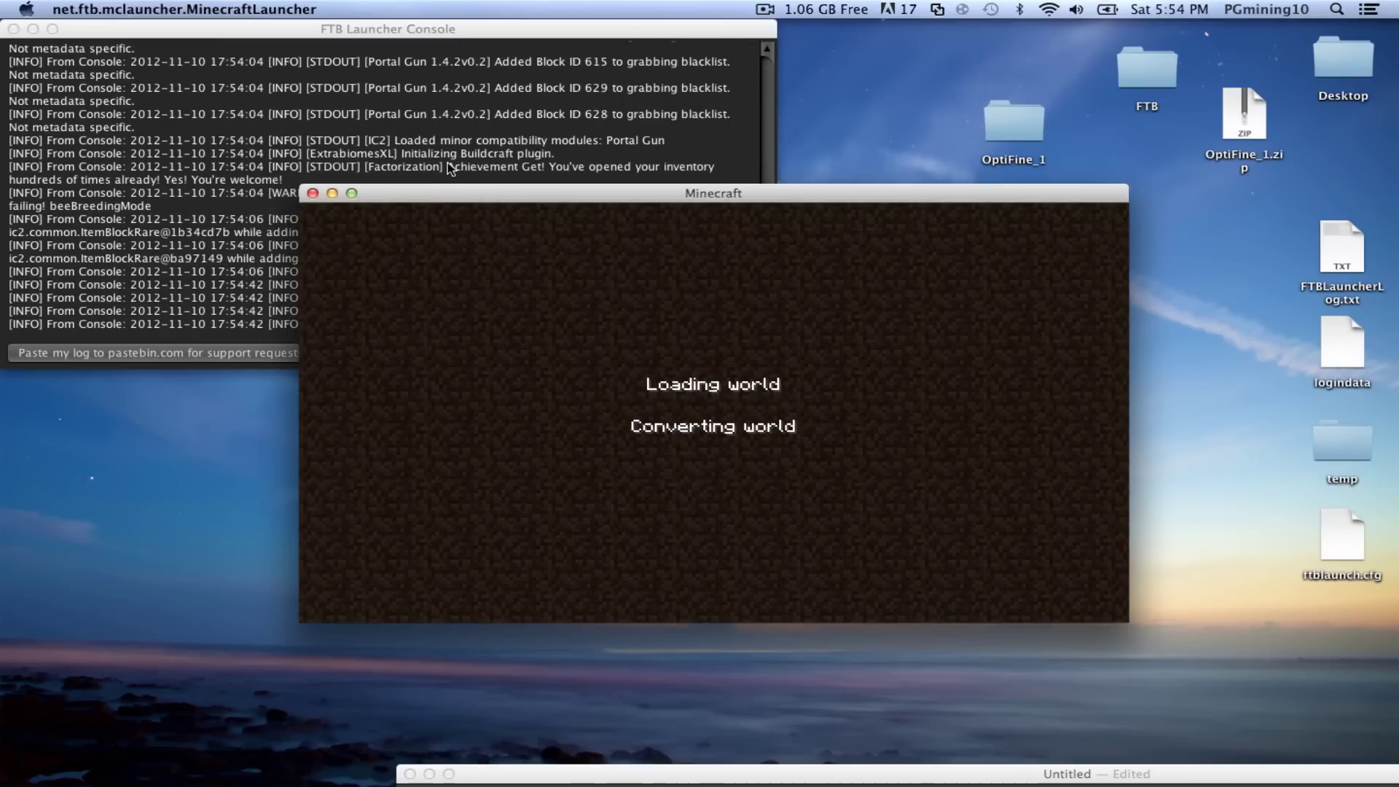
- Move the Minecraft window aside to read the launcher console while the world loads, and place it back in front
left_click_drag(424, 196, 626, 380)
left_click_drag(538, 272, 548, 273)
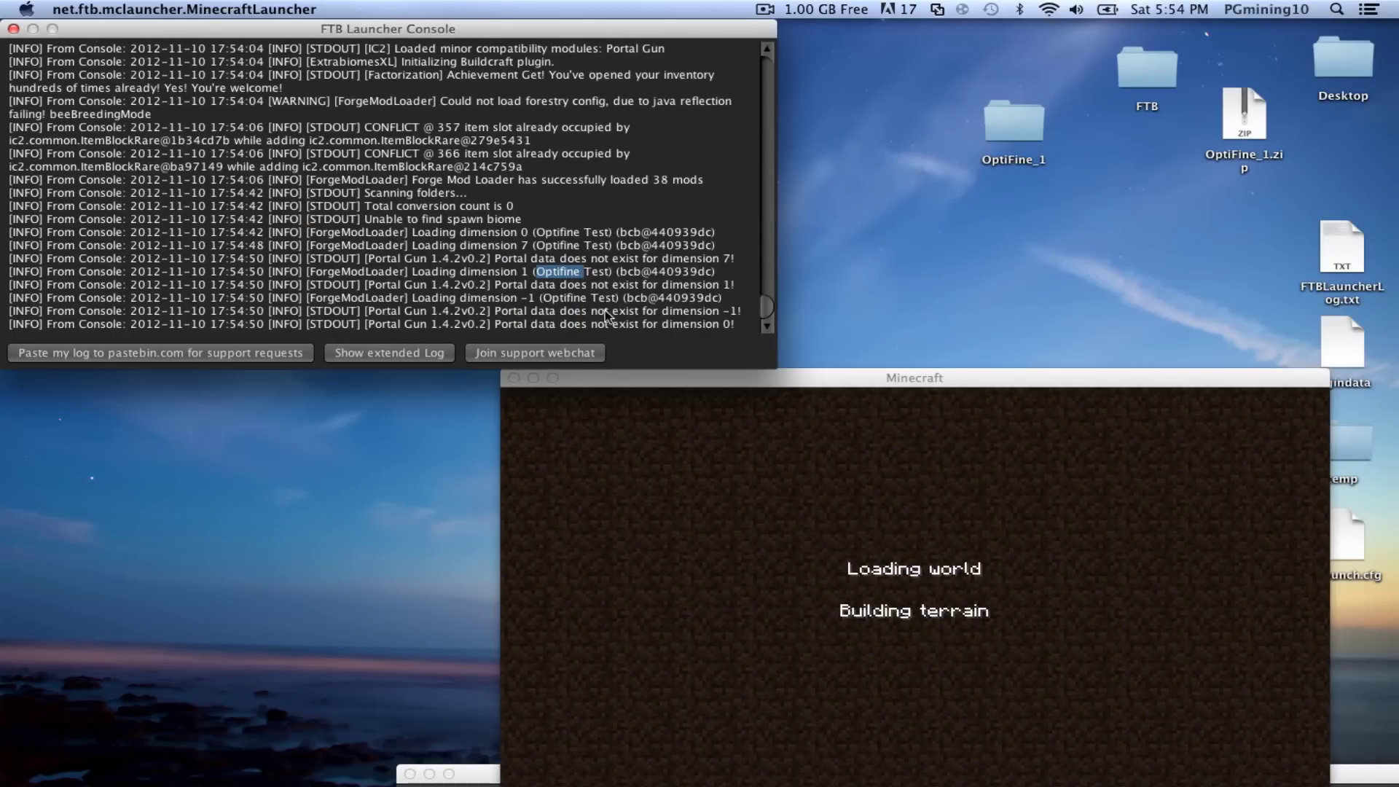
left_click_drag(599, 376, 630, 360)
left_click_drag(526, 311, 705, 326)
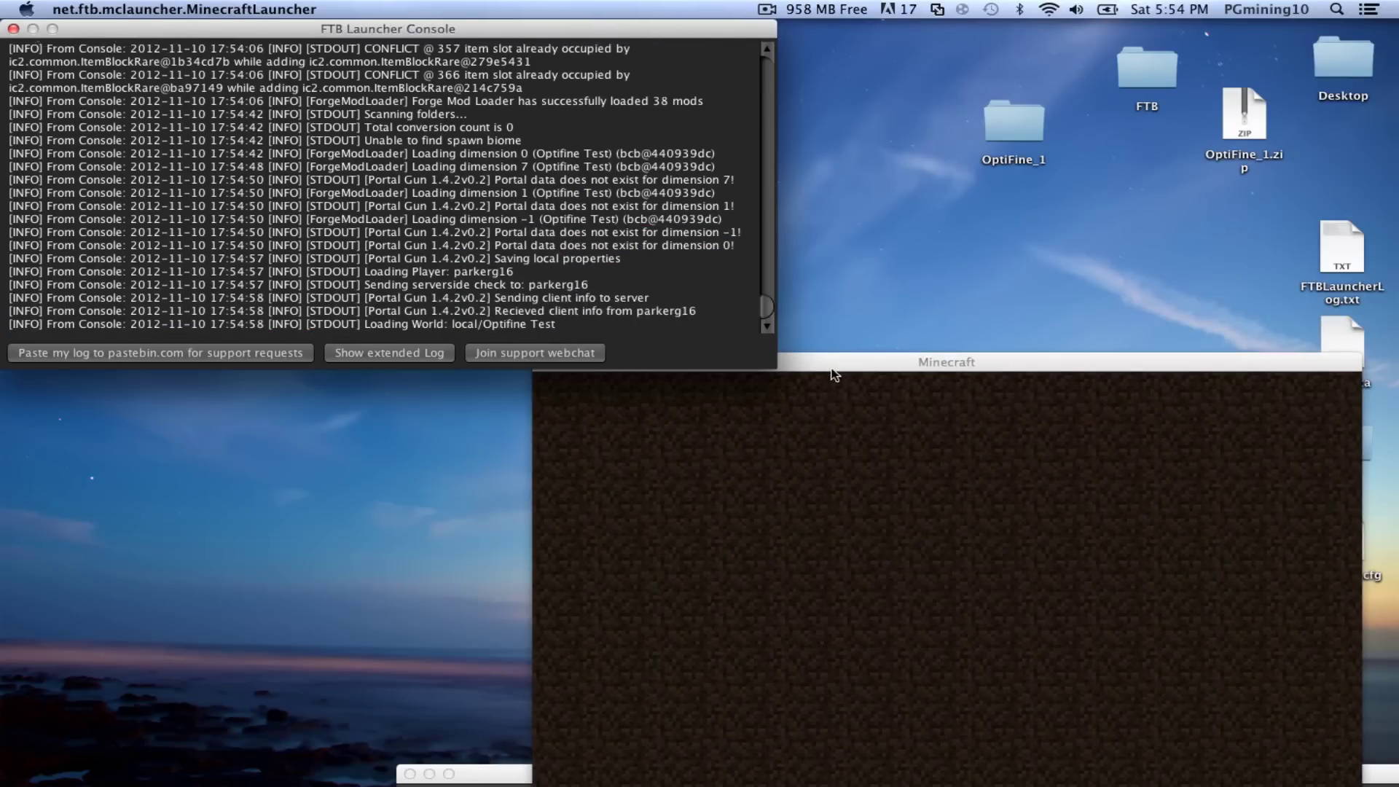
left_click_drag(835, 369, 644, 126)
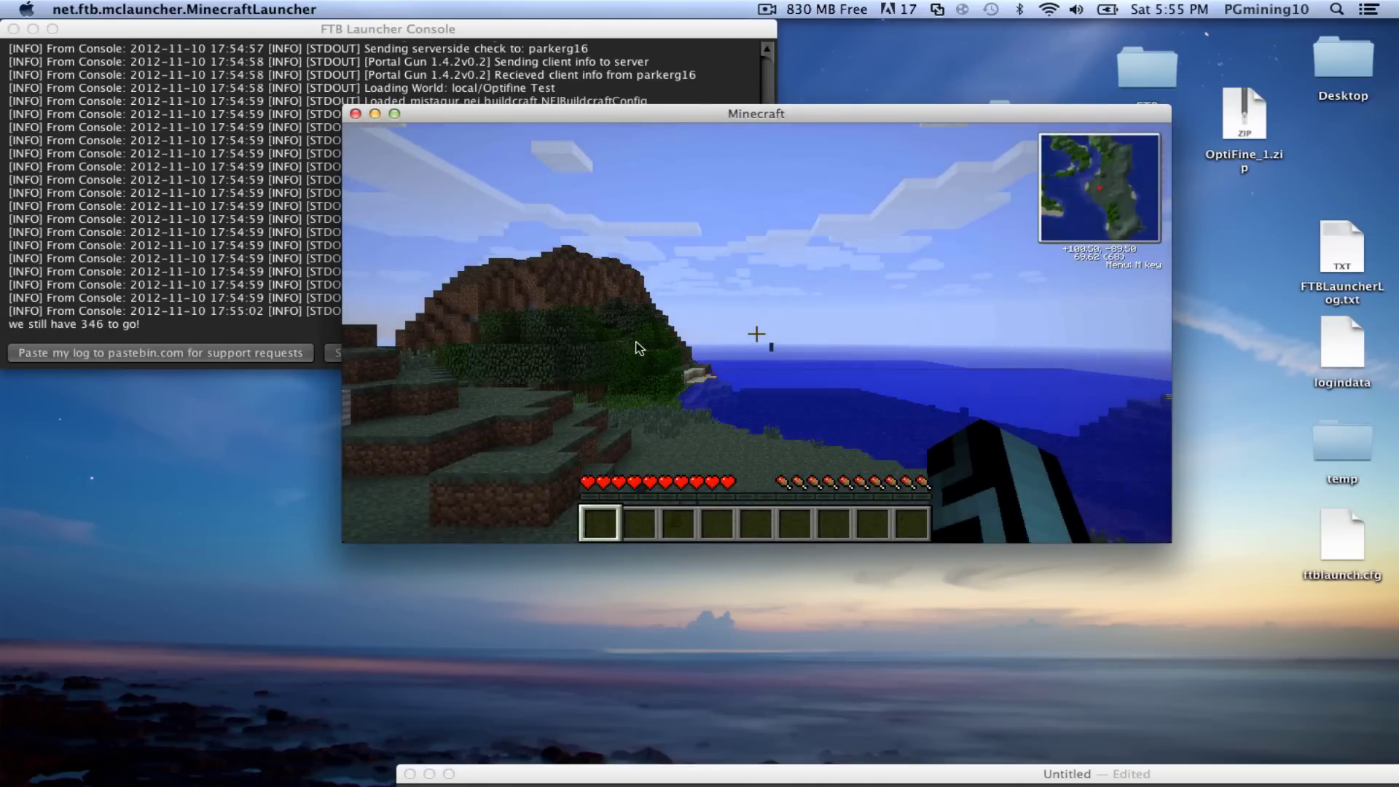
- Walk through the new world, check the inventory with its item list, and enlarge the Minecraft window to fill the screen
key("w")
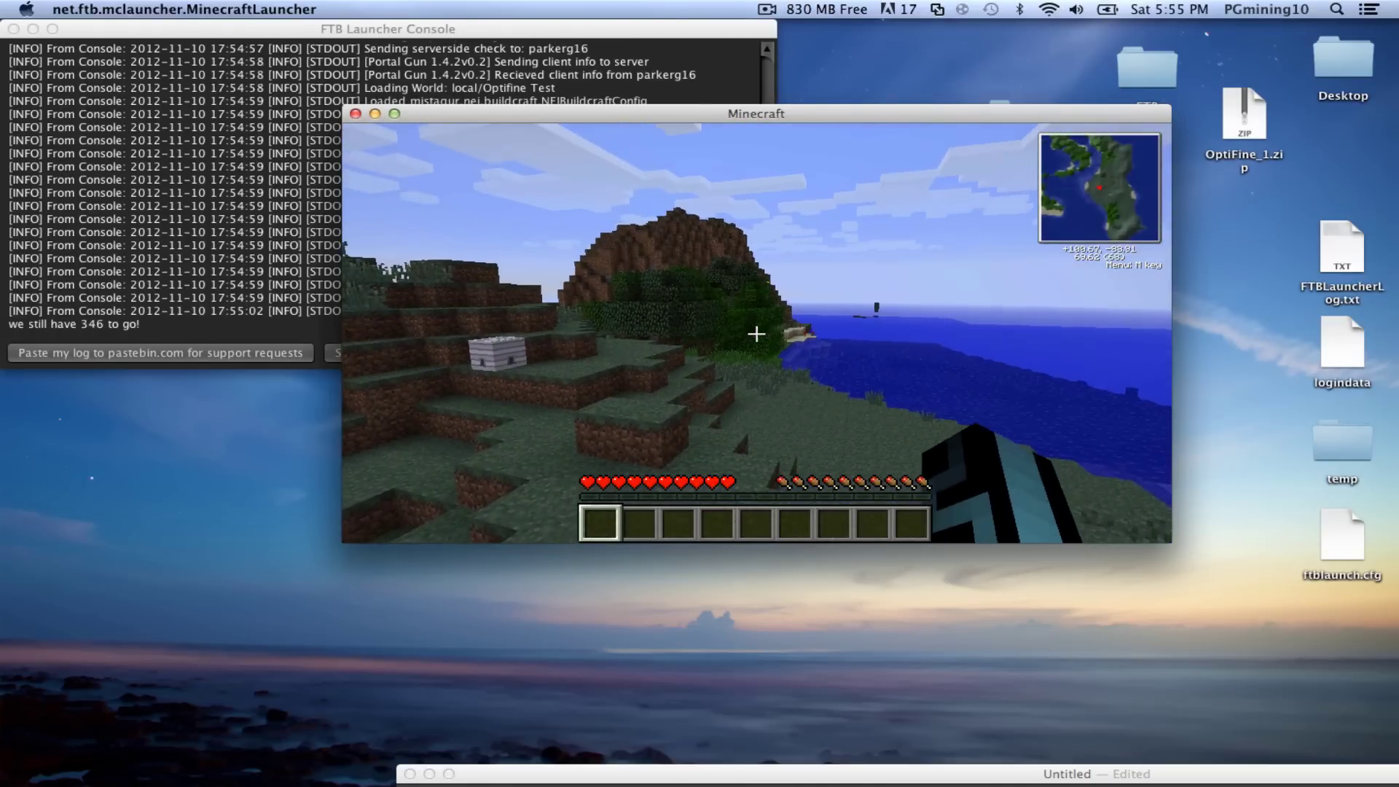
key("w")
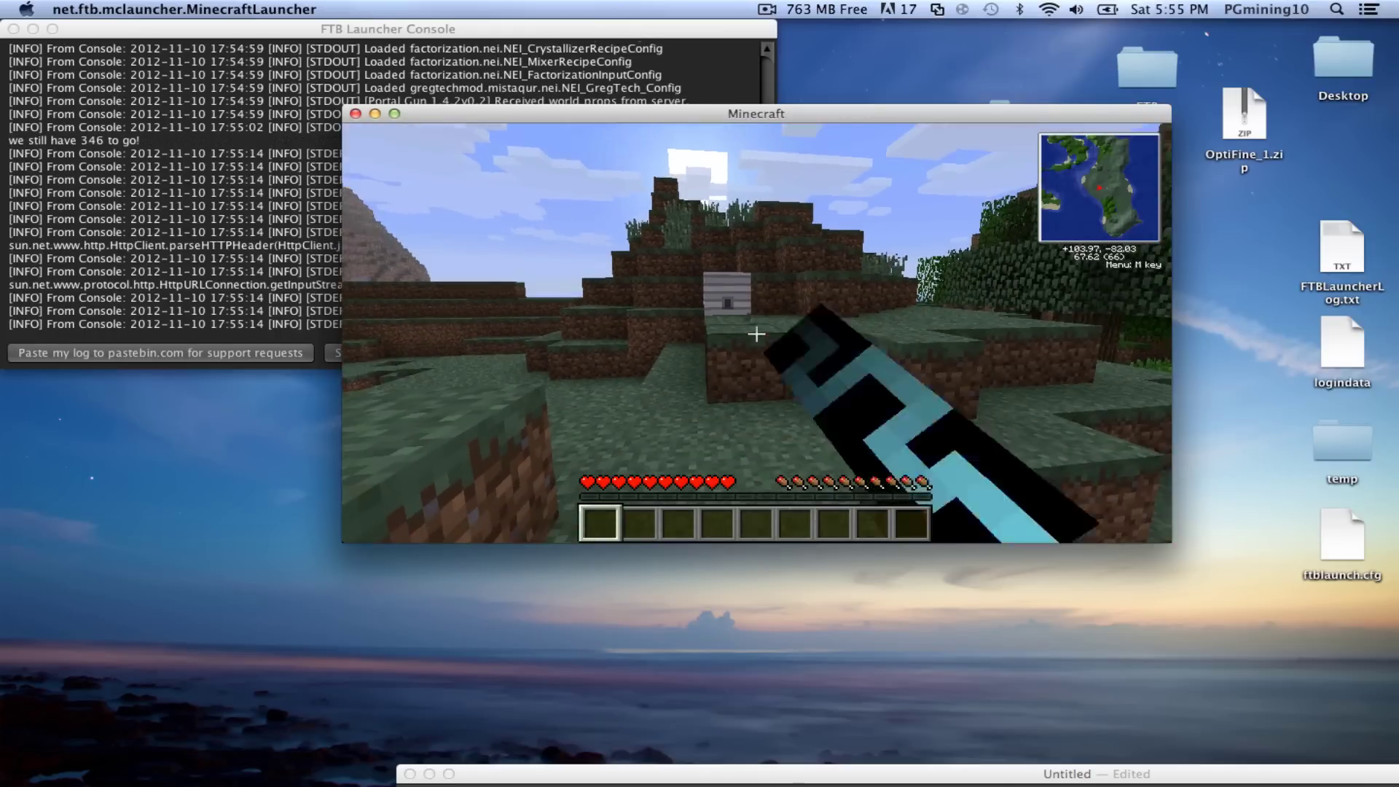
key("e")
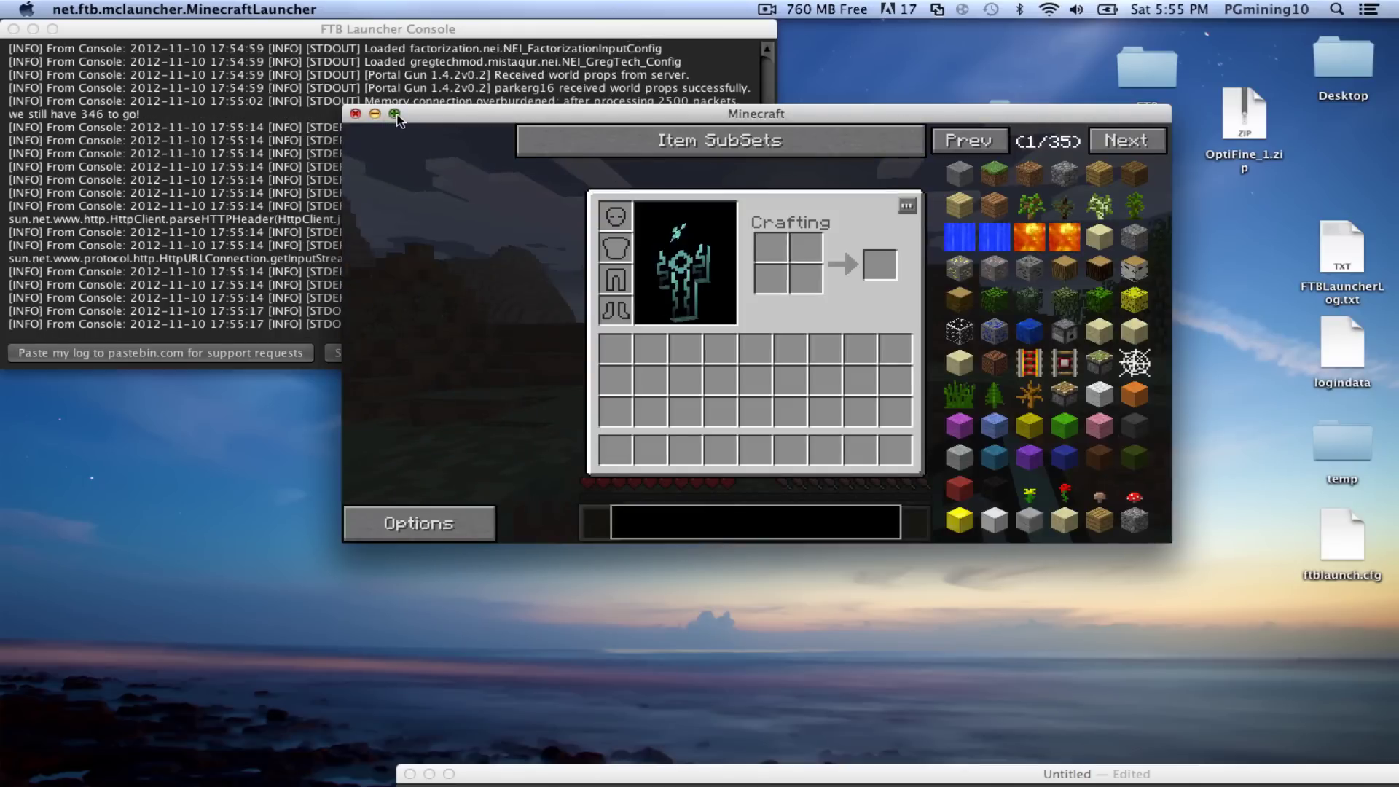
left_click(394, 114)
key("e")
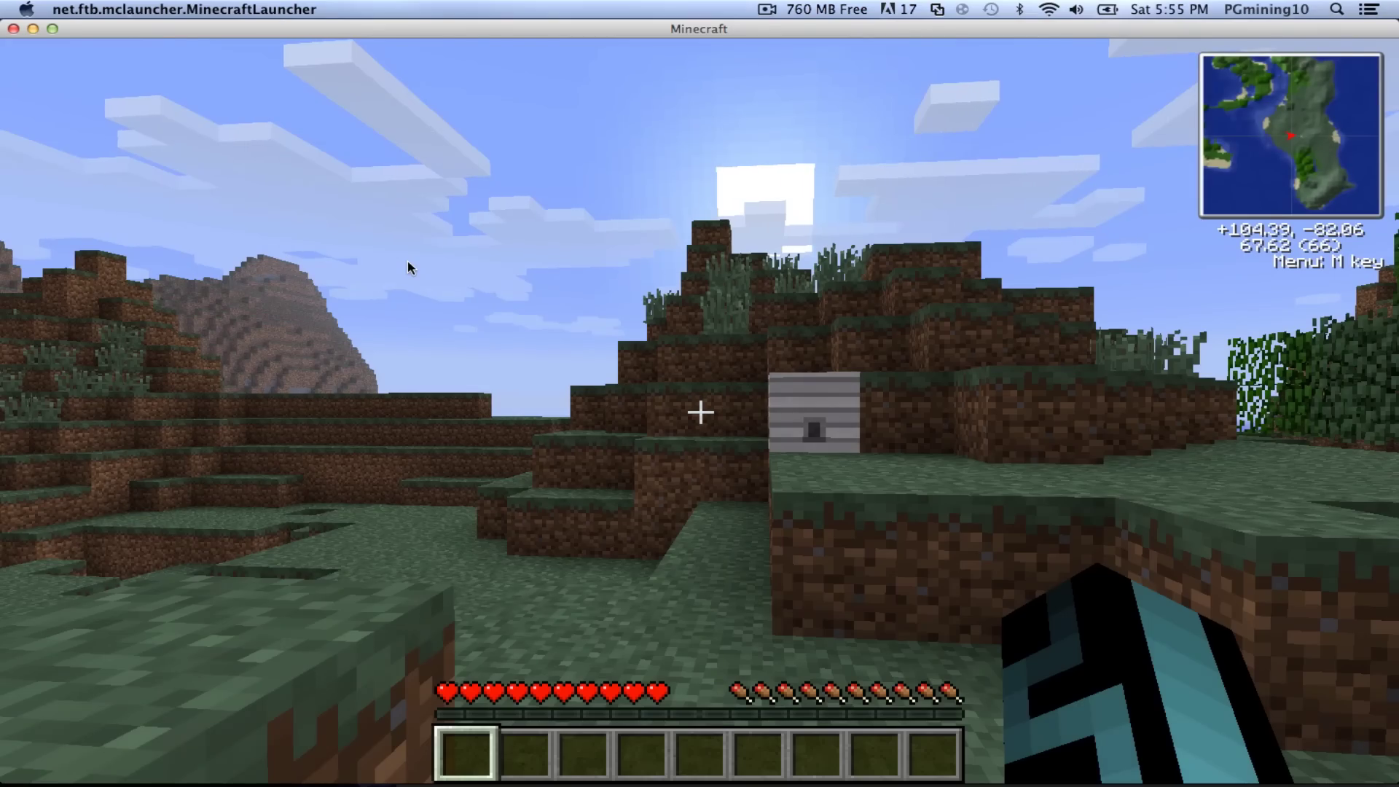
- Show the debug overlay and walk across the hills toward the shore to check the frame rate
key("F3")
key("w")
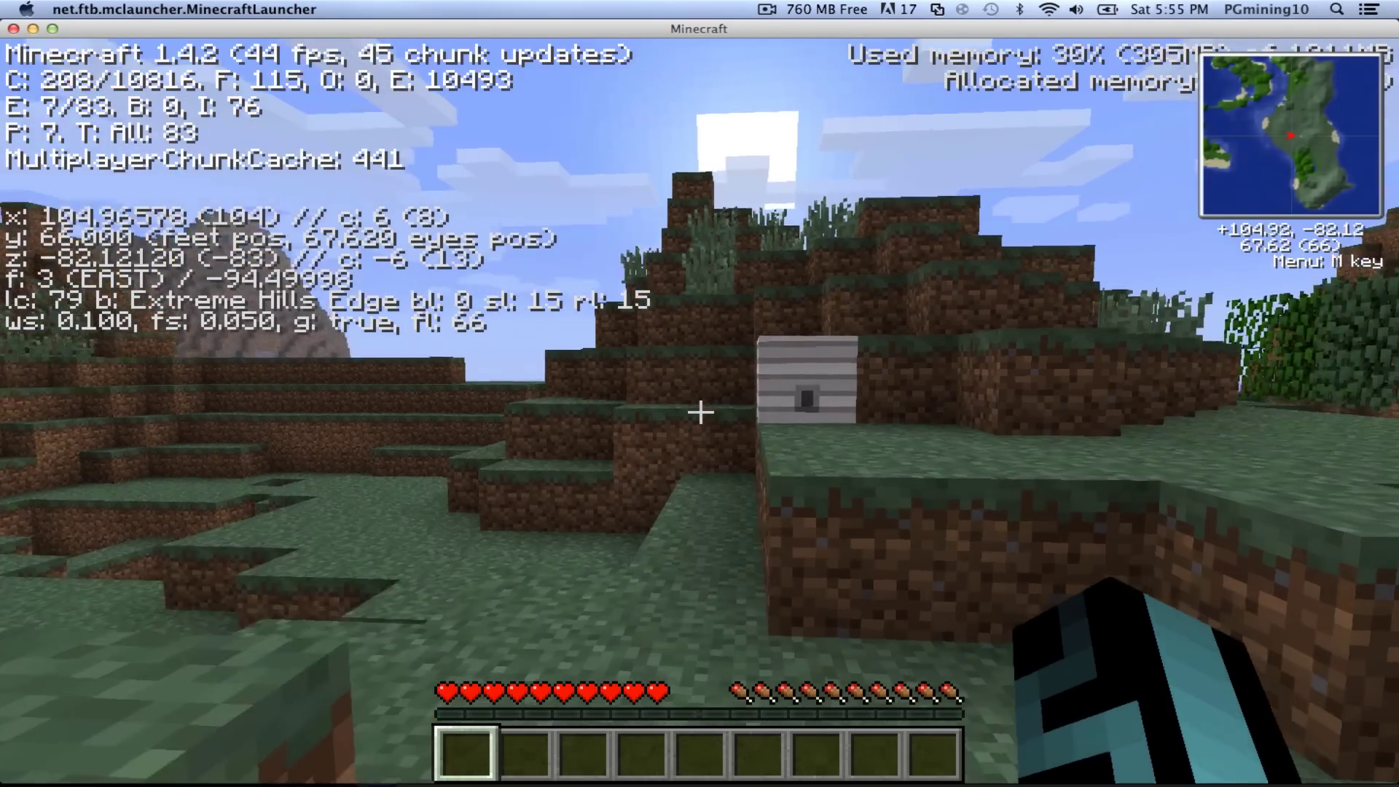
key("w")
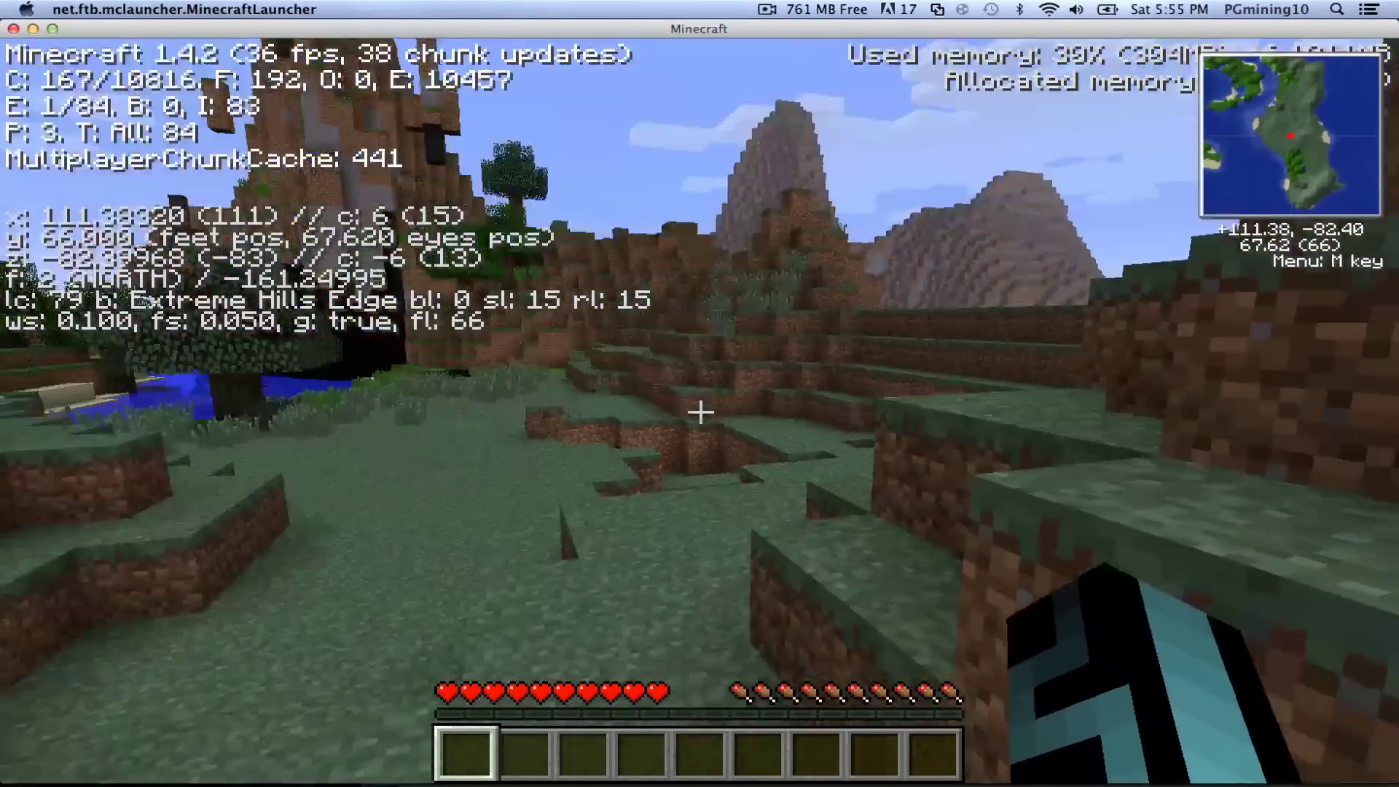
key("w")
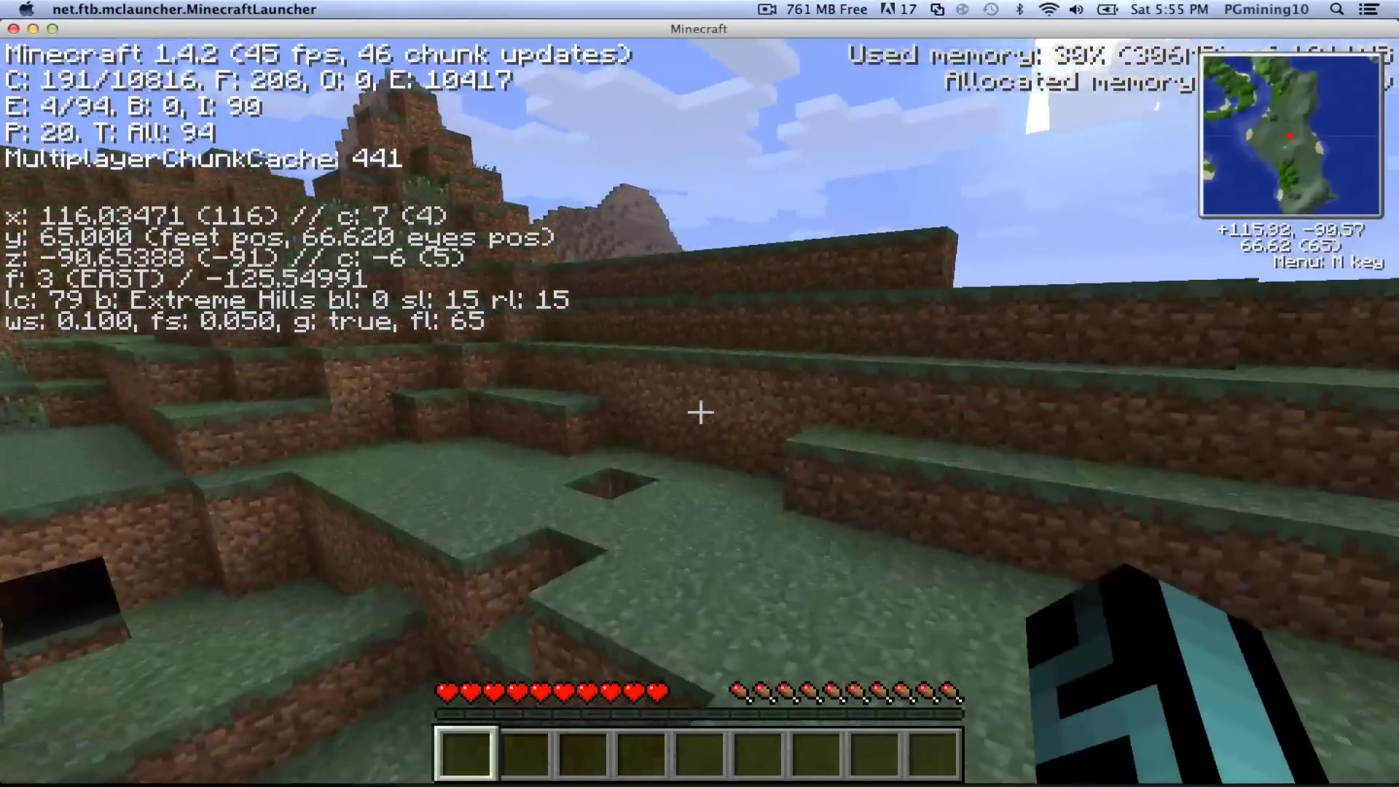
key("space")
key("w")
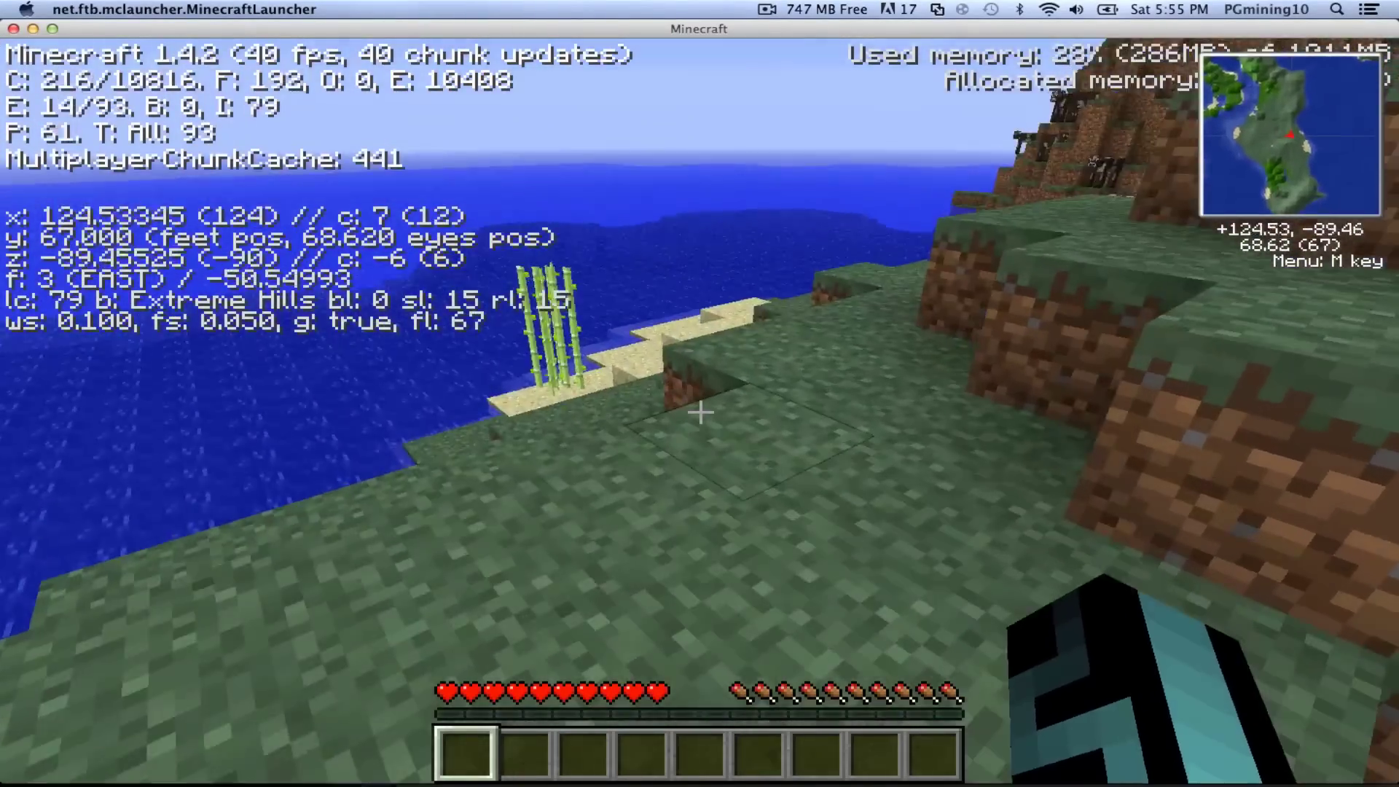
- Open and leave the game menu, walk a little farther along the shore, and open the inventory
key("Escape")
left_click(652, 448)
key("Escape")
key("w")
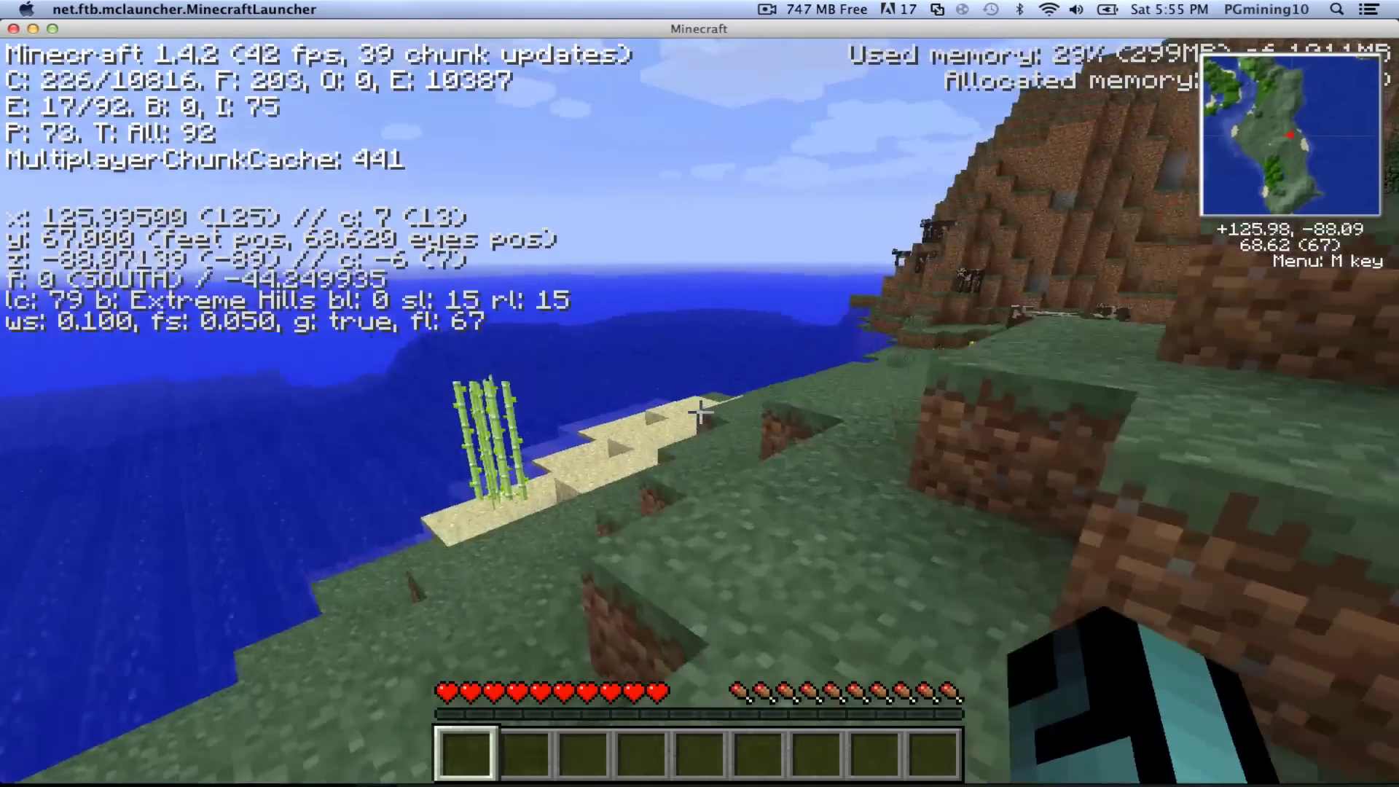
key("e")
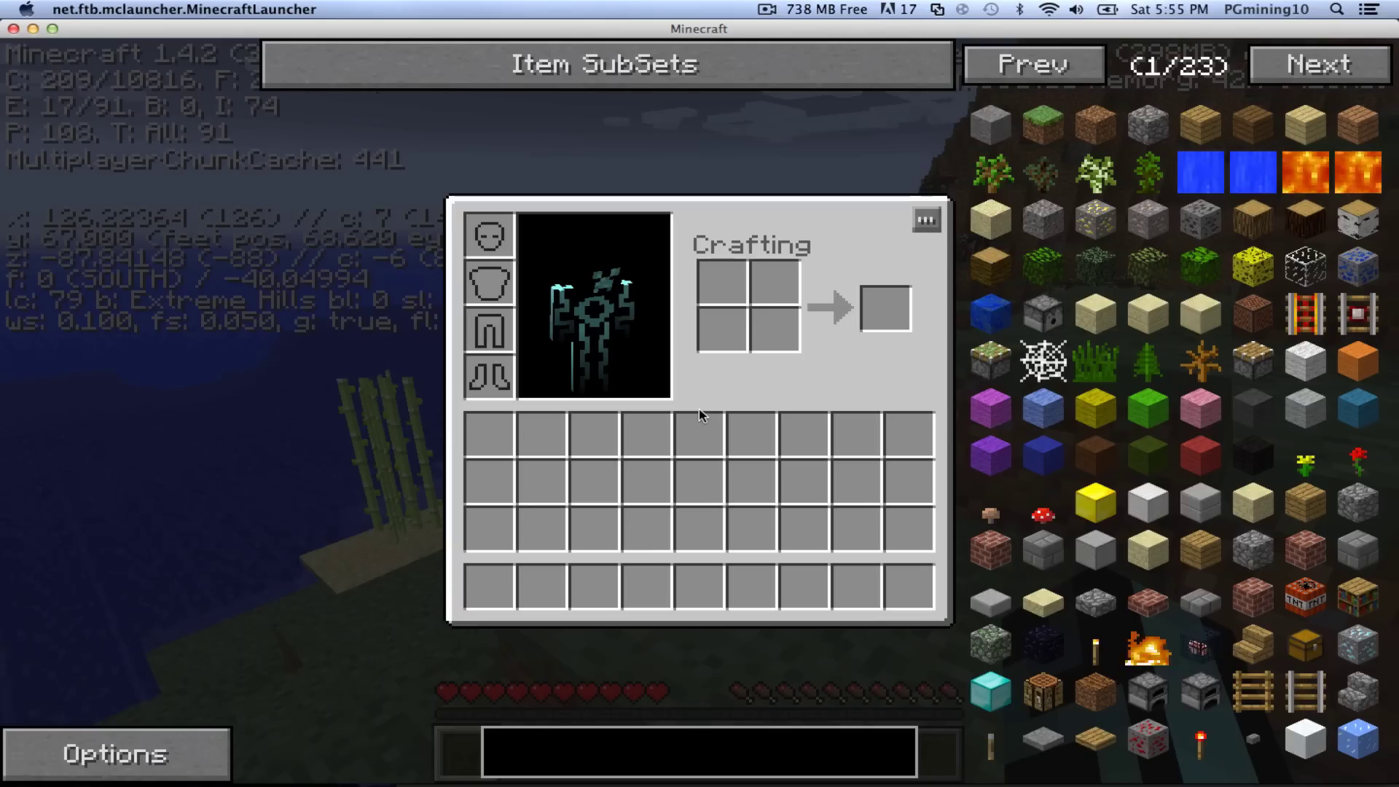
- Close the inventory and turn the music volume off in the game options
key("Escape")
key("Escape")
left_click(684, 457)
left_click_drag(831, 186, 255, 186)
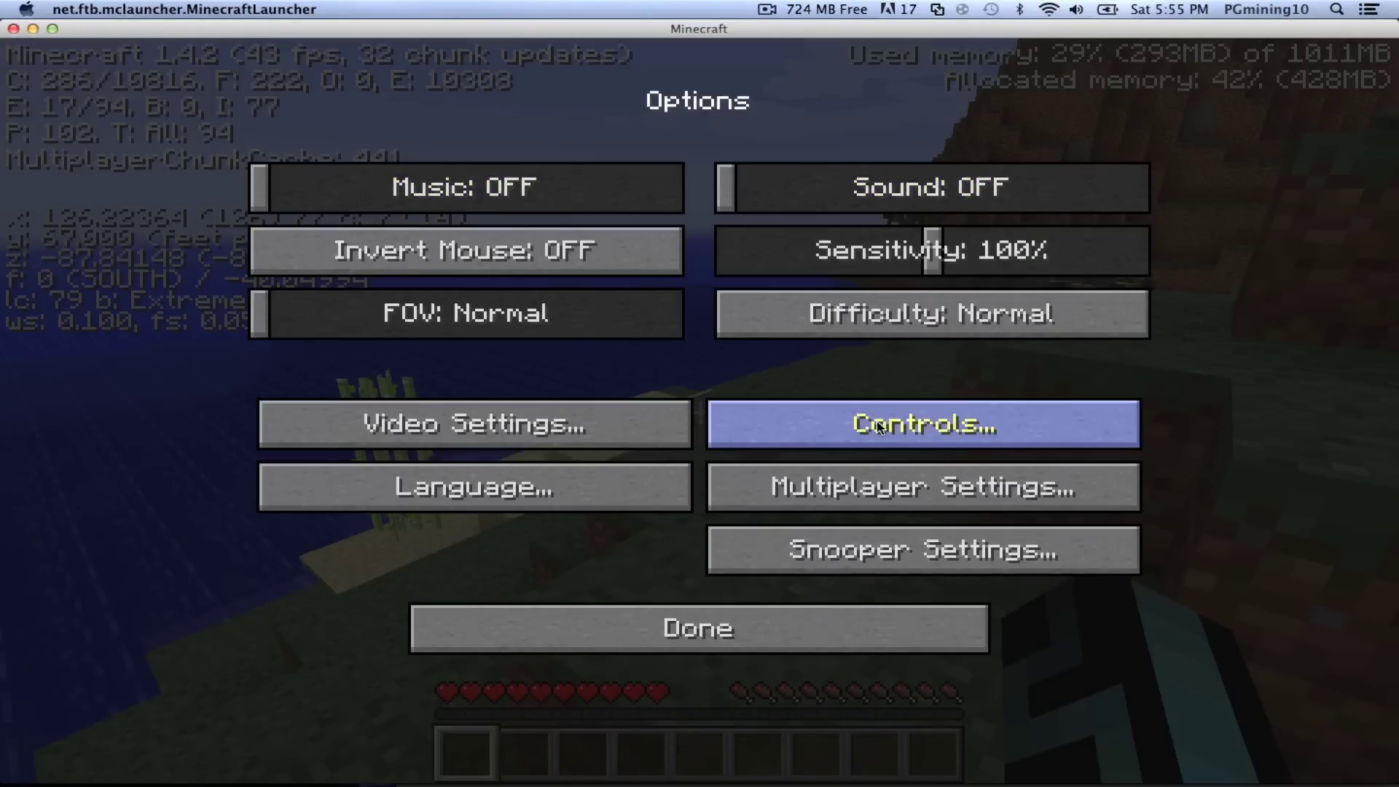
- Lower the render distance by two levels and switch the graphics mode in the video settings, returning to the game
left_click(618, 424)
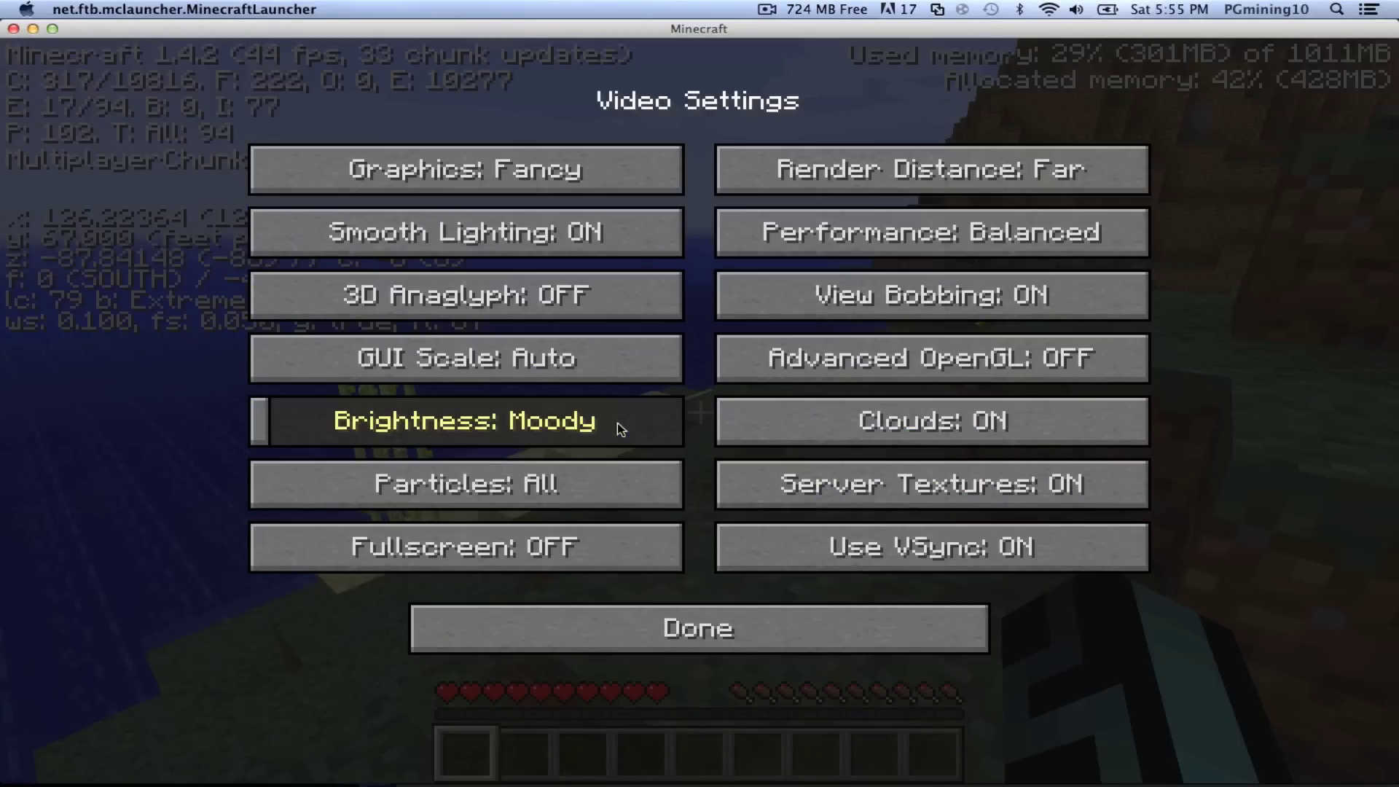
left_click(868, 175)
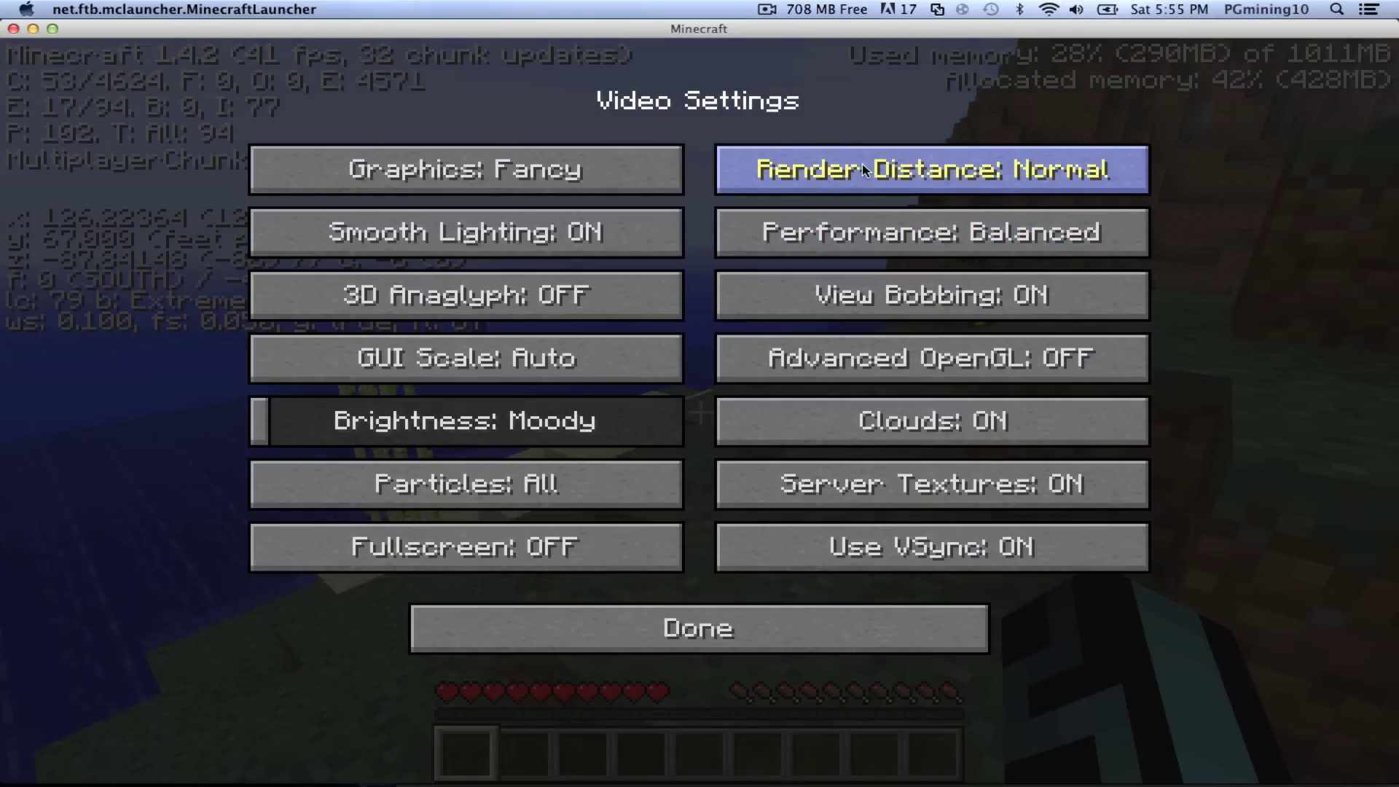
left_click(867, 175)
left_click(553, 191)
key("Escape")
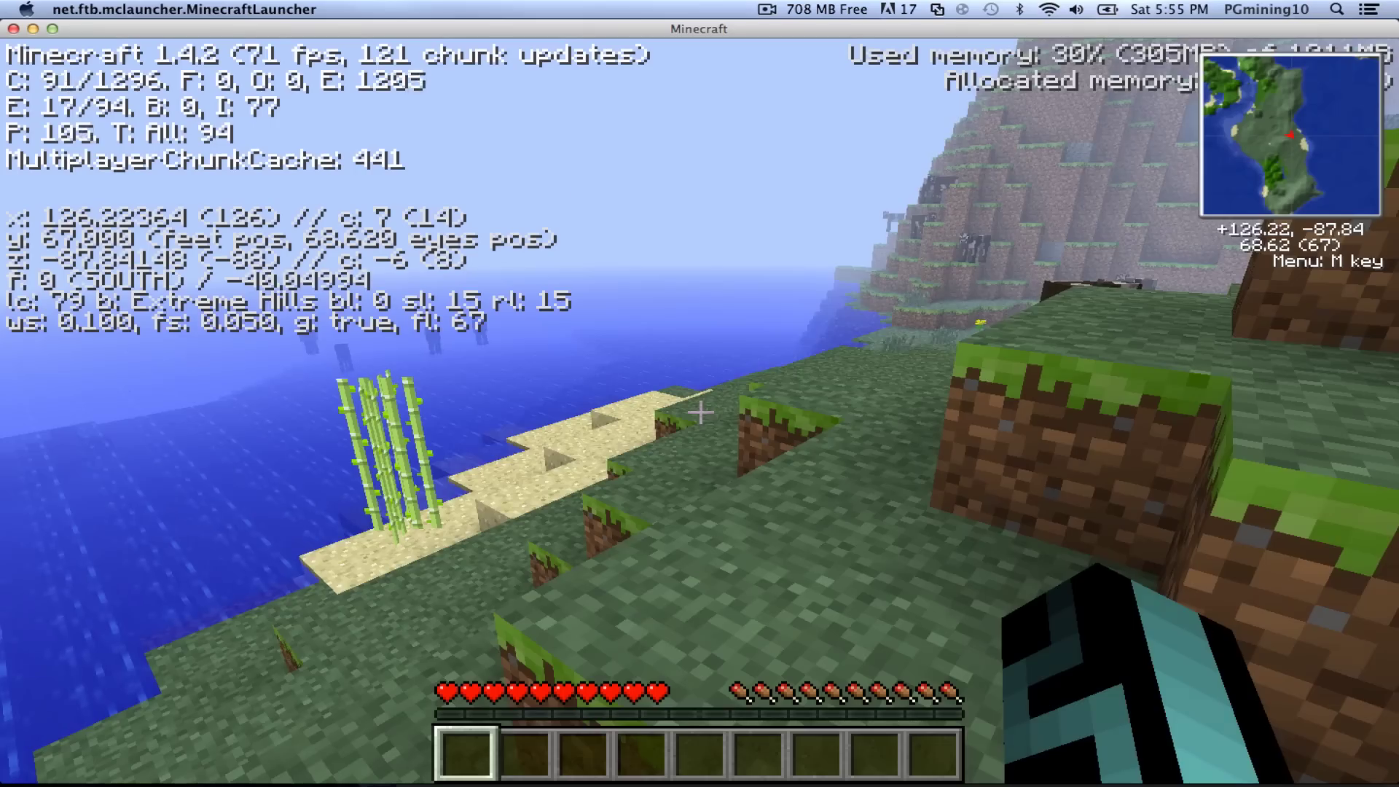
- Walk and jump over the grassy hills toward the opposite shore to check the frame rate with the changed video settings
key("w")
key("w")
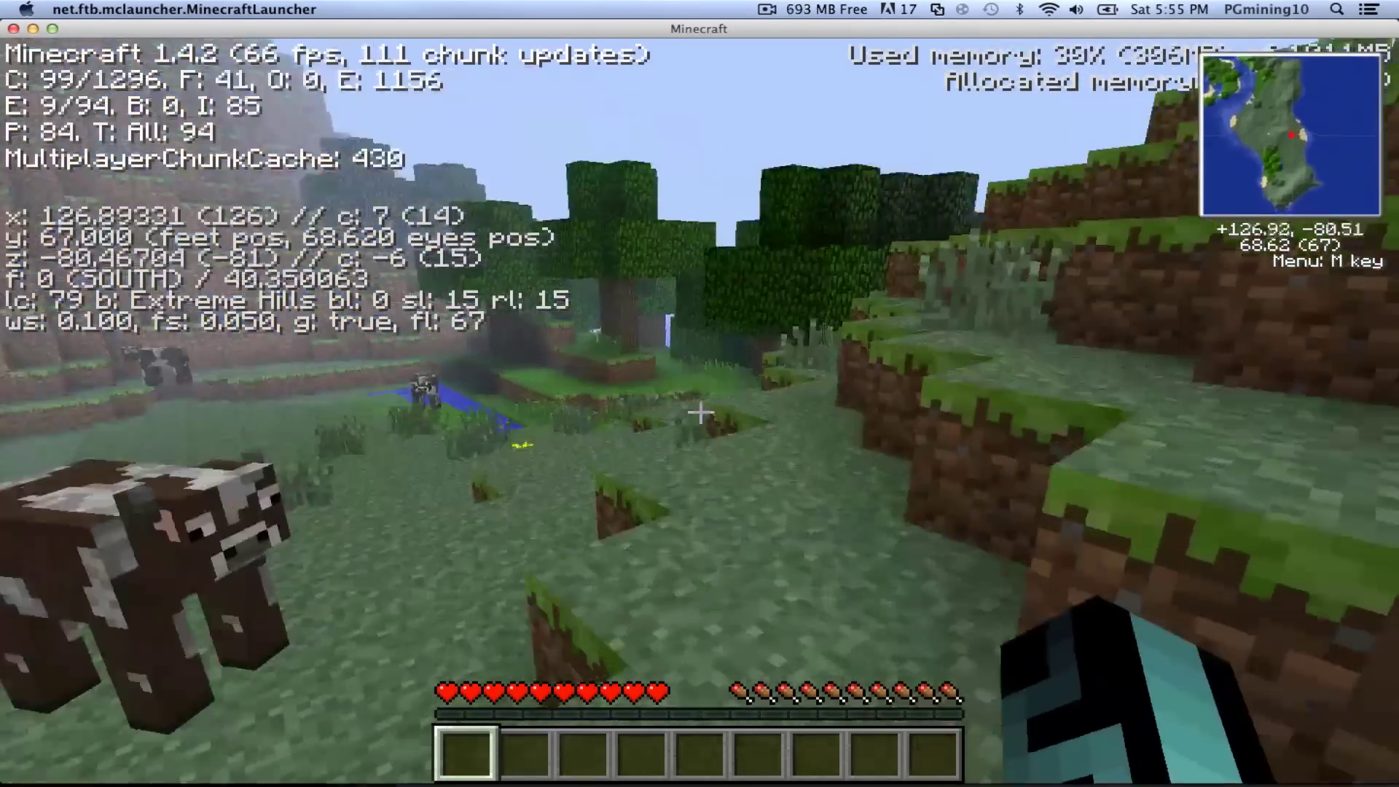
key("space")
key("w")
key("space")
key("space")
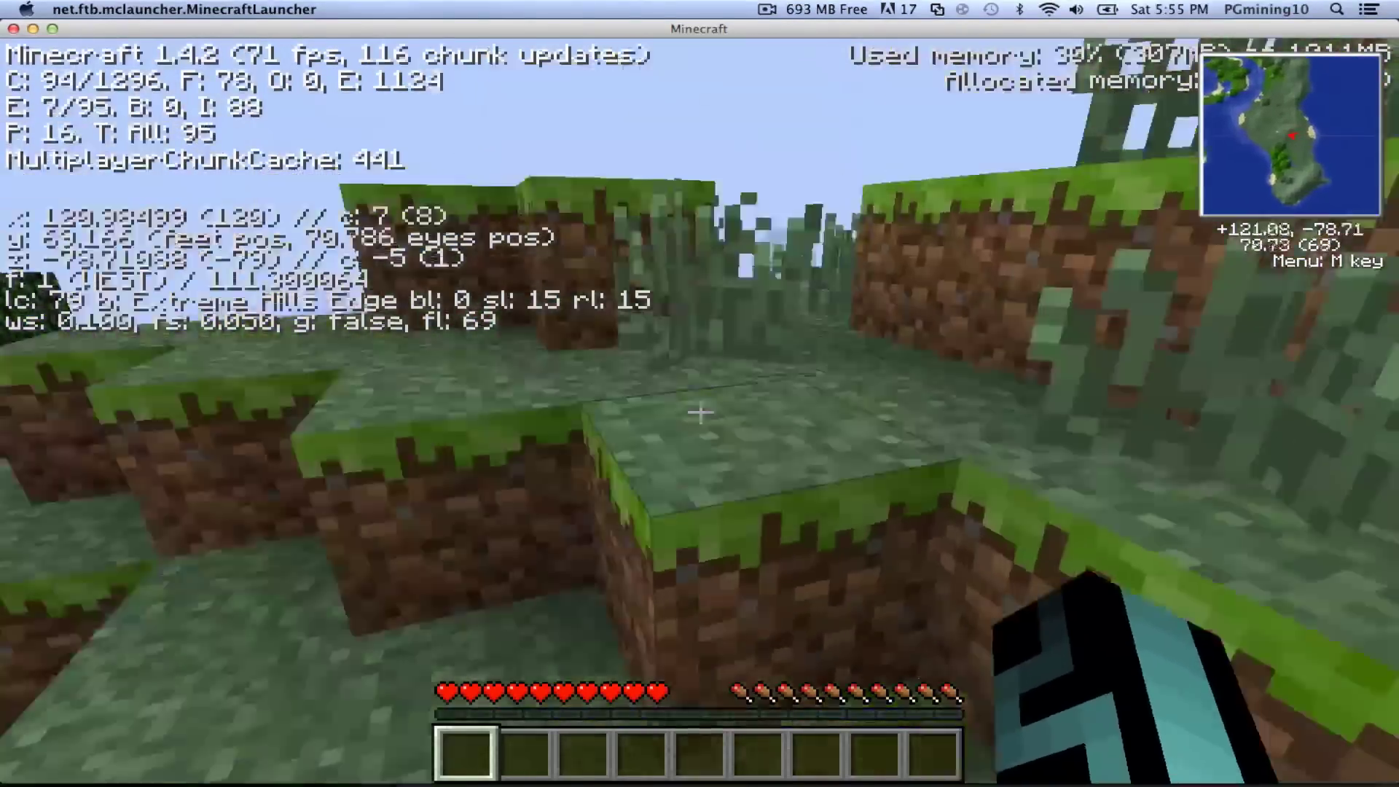
key("w")
key("space")
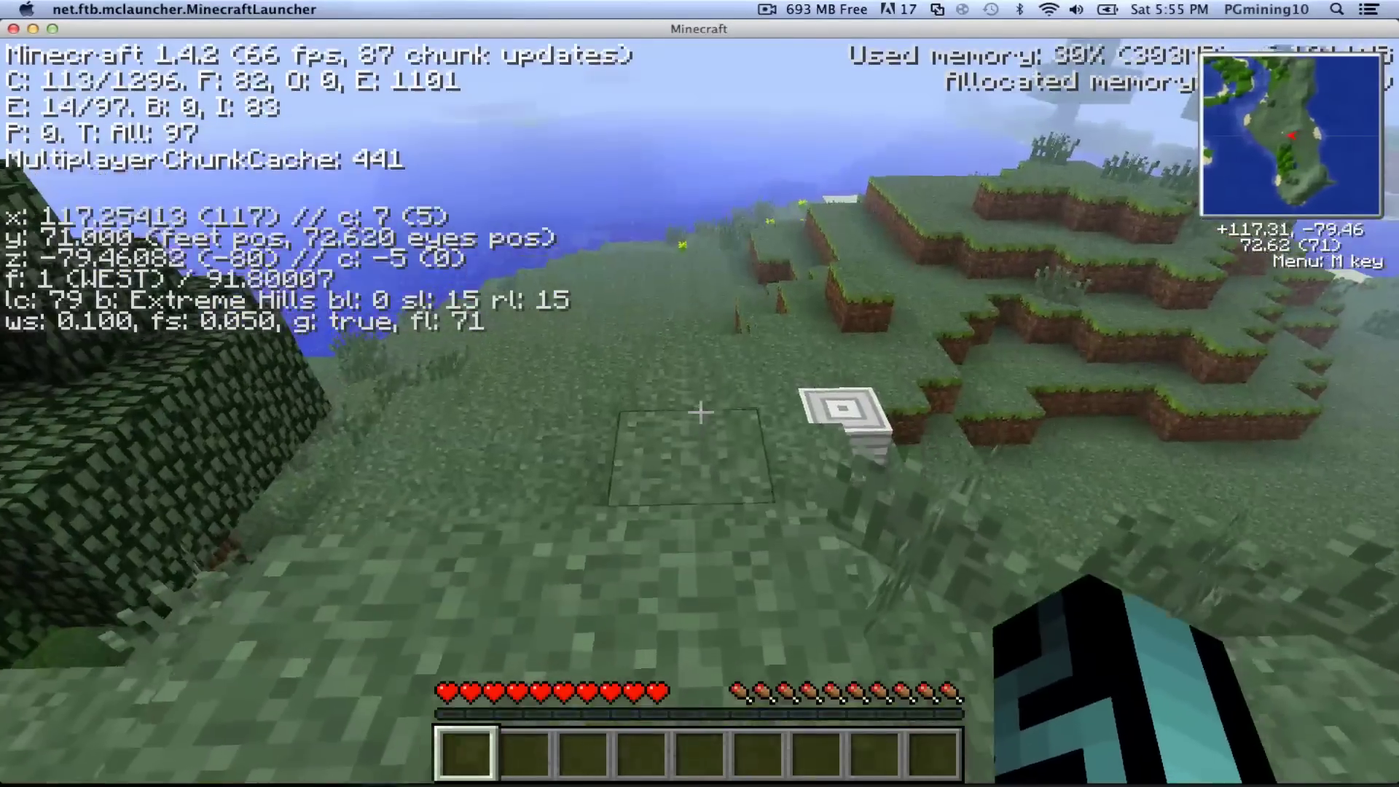
key("w")
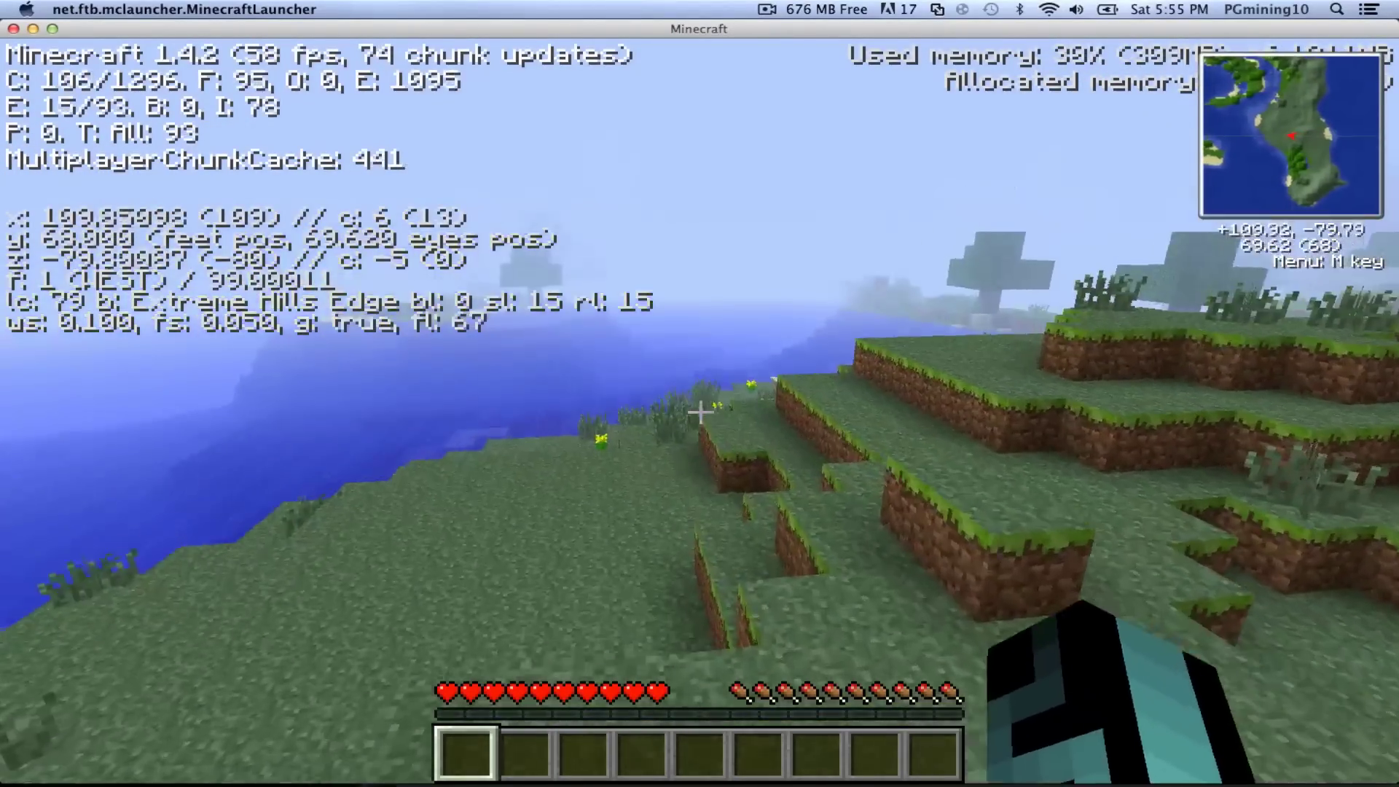
key("w")
key("space")
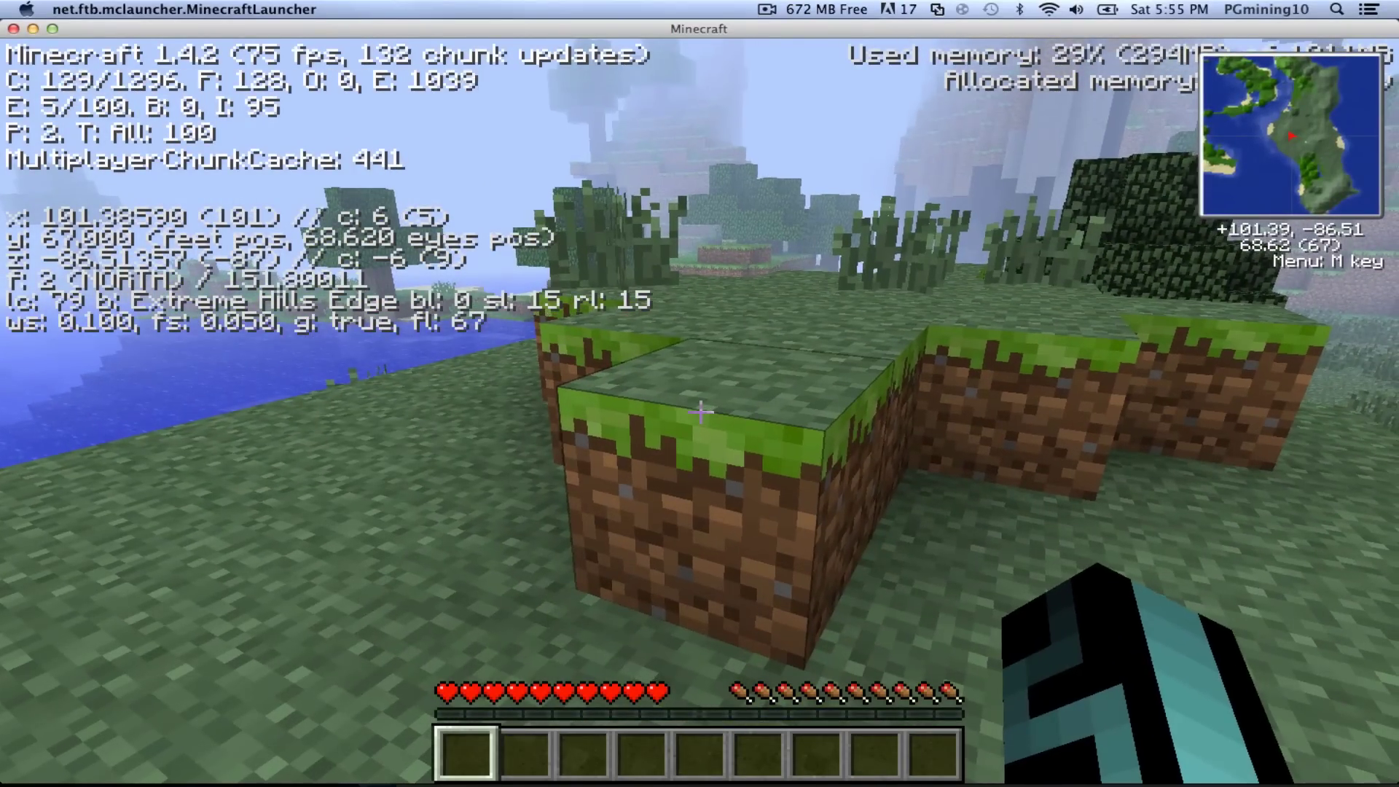
- Switch the camera to the front-facing third-person view and hide the debug overlay
key("F5")
key("F5")
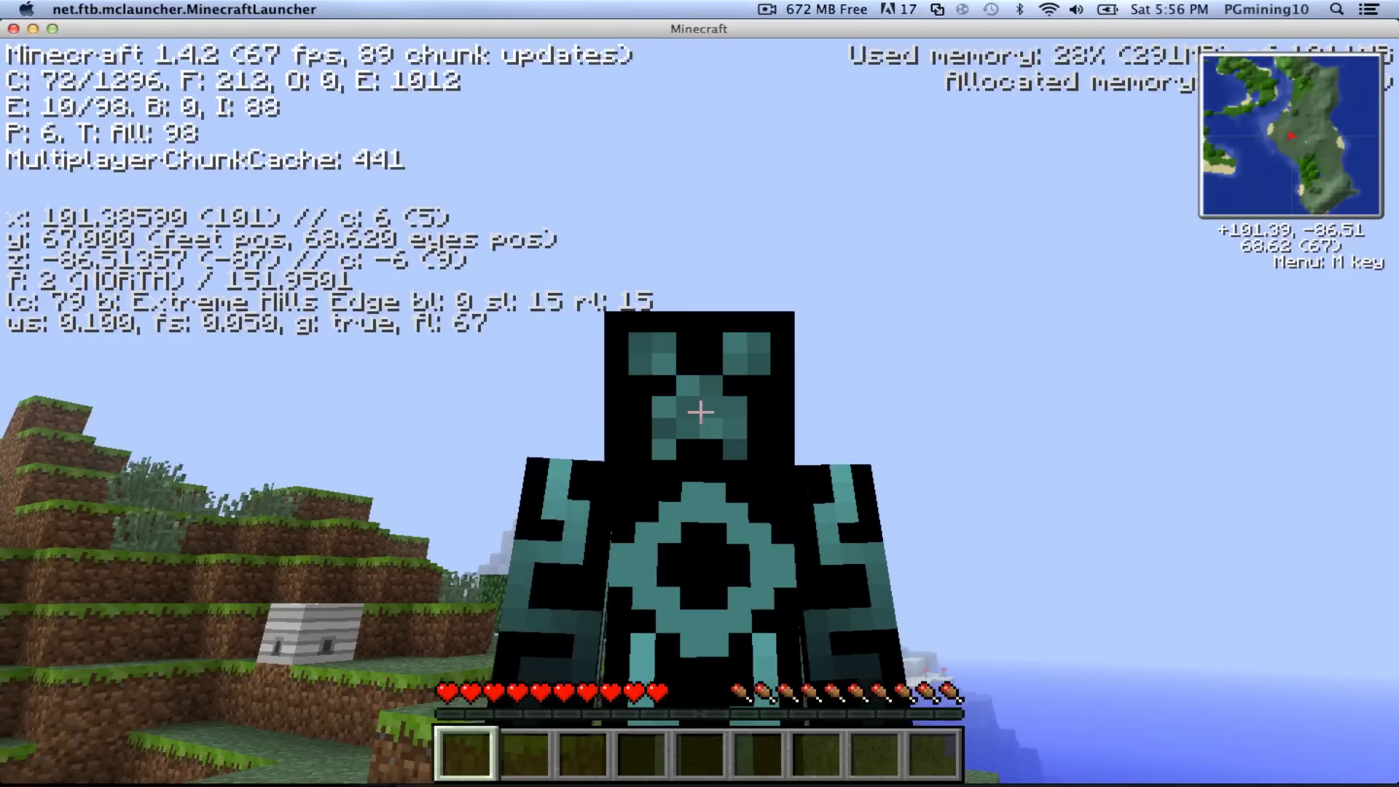
key("F3")
mouse_move(700, 412)
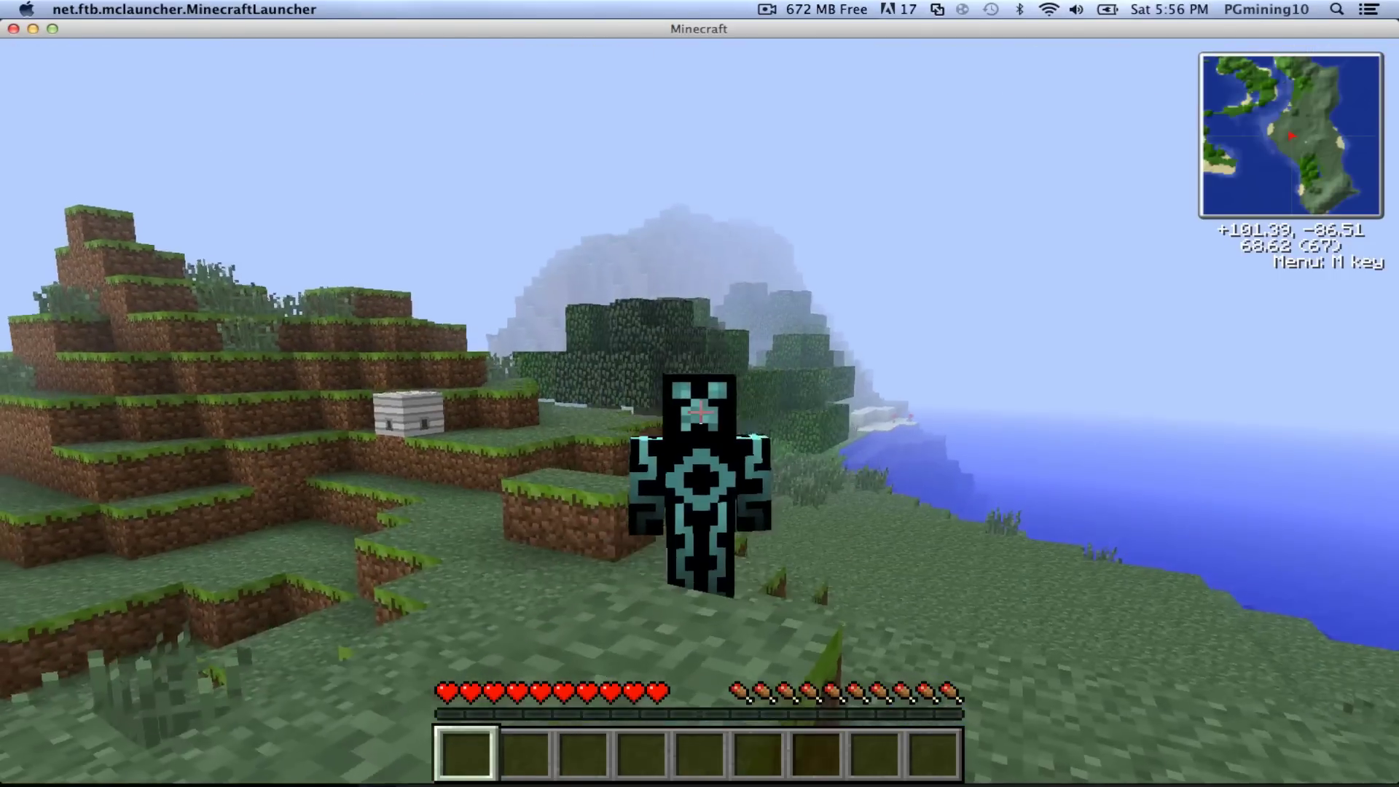